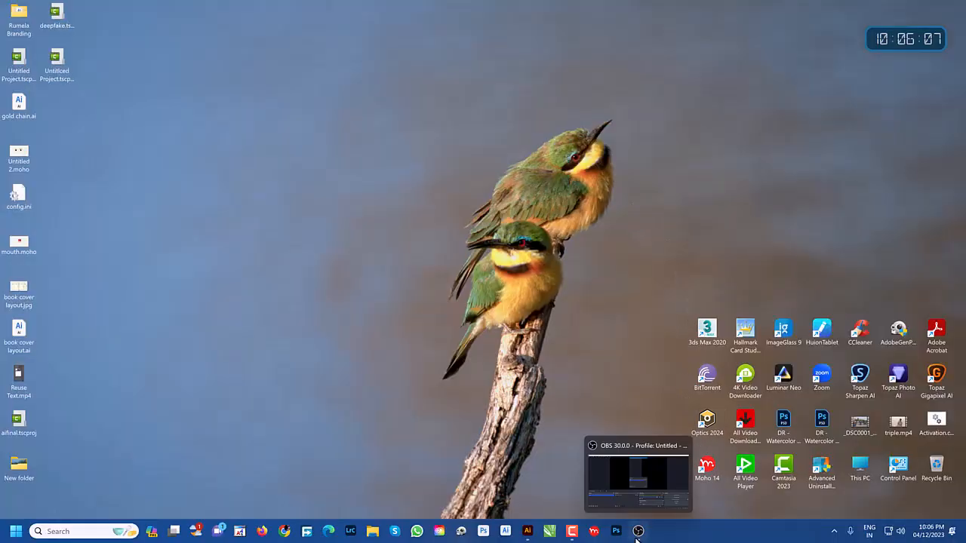
- Switch to OBS and open its video settings
{"action": "left_click", "coordinate": [637, 531]}
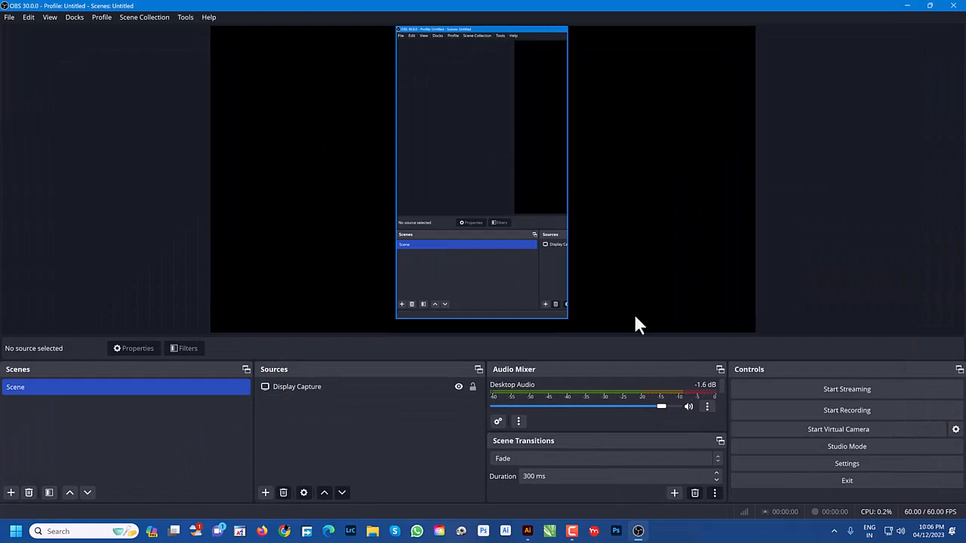
{"action": "left_click", "coordinate": [847, 463]}
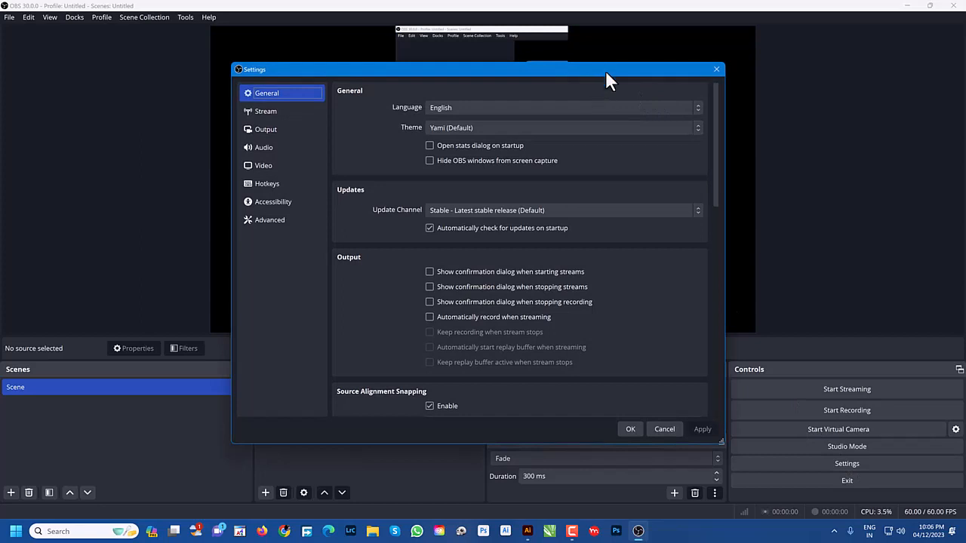
{"action": "left_click_drag", "start_coordinate": [605, 71], "coordinate": [740, 52]}
{"action": "left_click", "coordinate": [420, 147]}
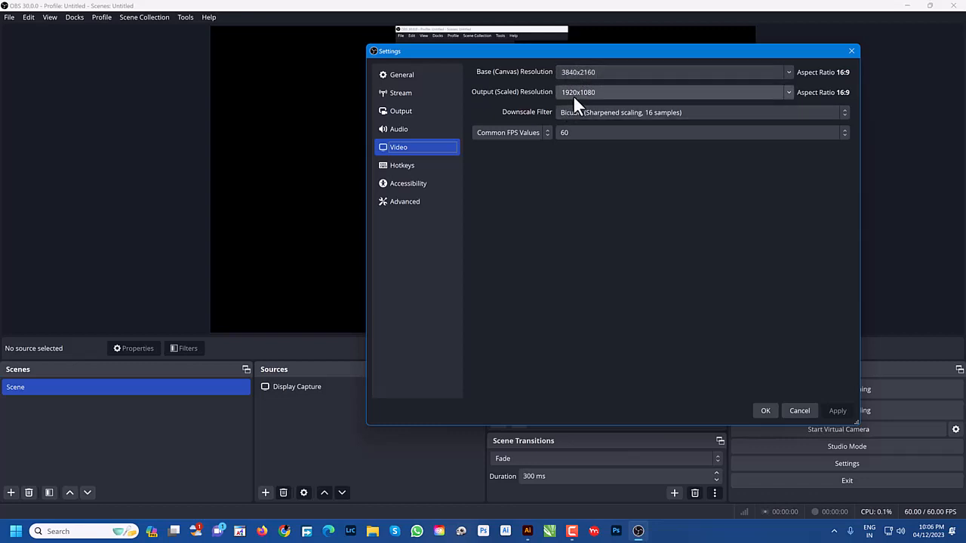
- Set the base (canvas) resolution to 1080x1920
{"action": "left_click", "coordinate": [790, 72]}
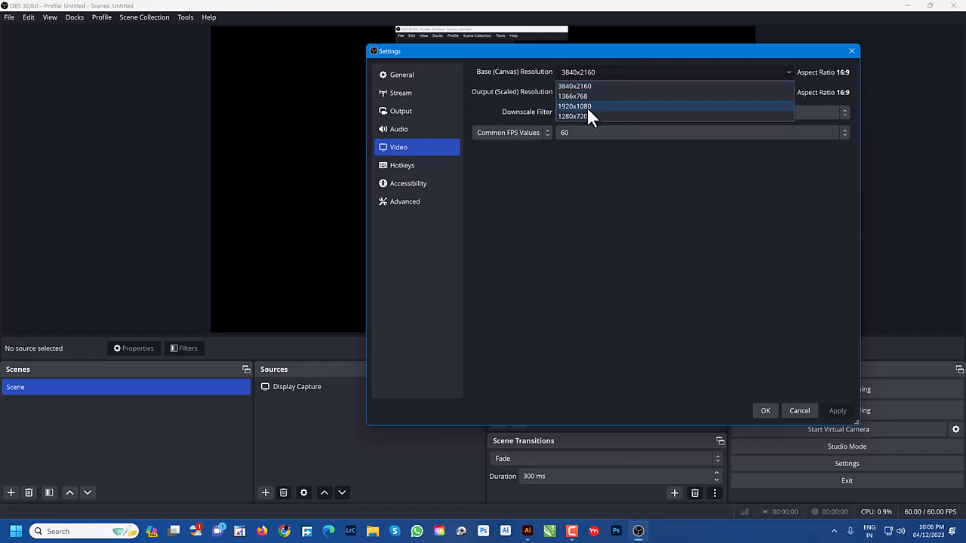
{"action": "left_click", "coordinate": [587, 107]}
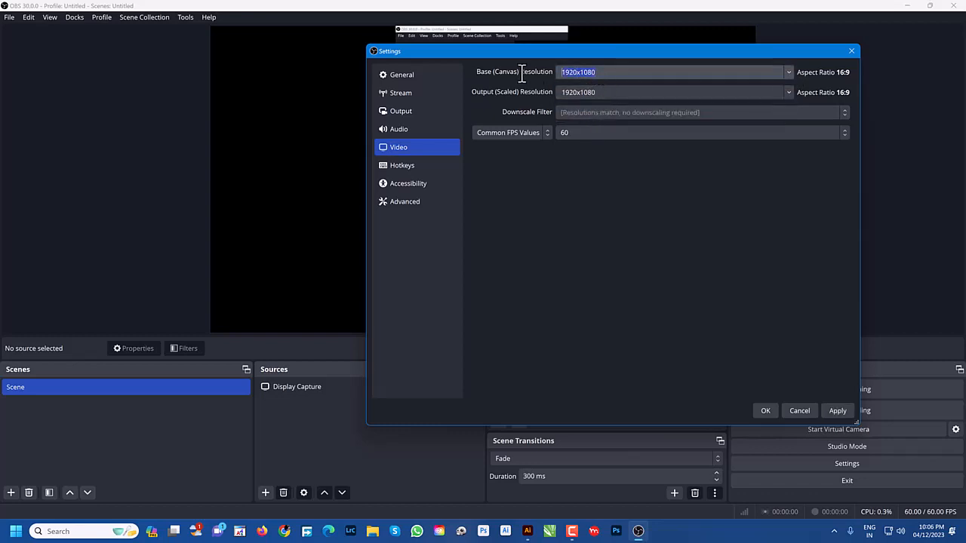
{"action": "type", "text": "1080"}
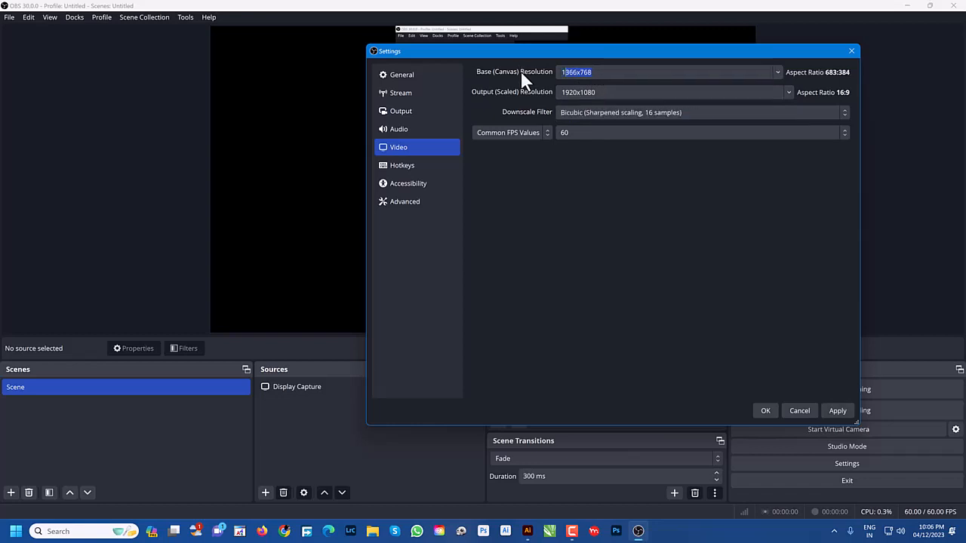
{"action": "type", "text": "x"}
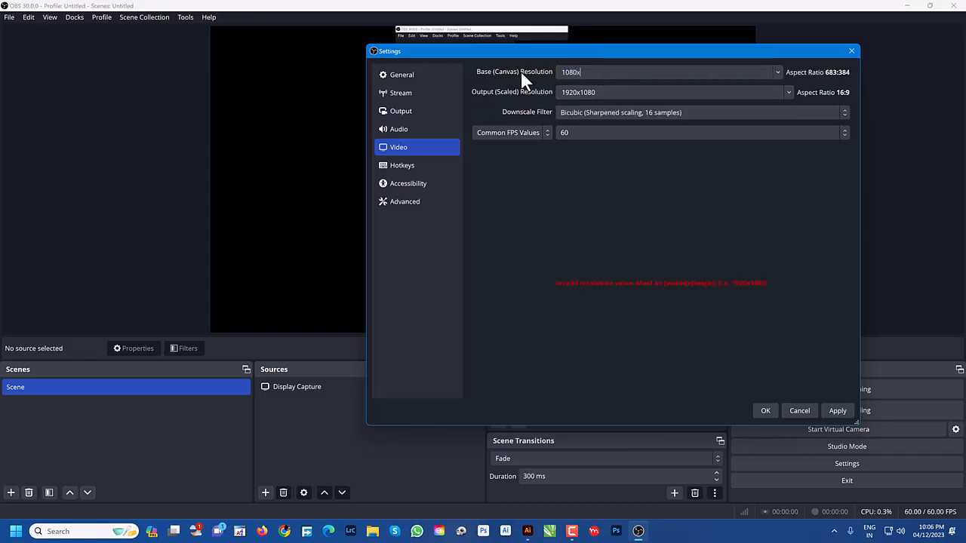
{"action": "type", "text": "192"}
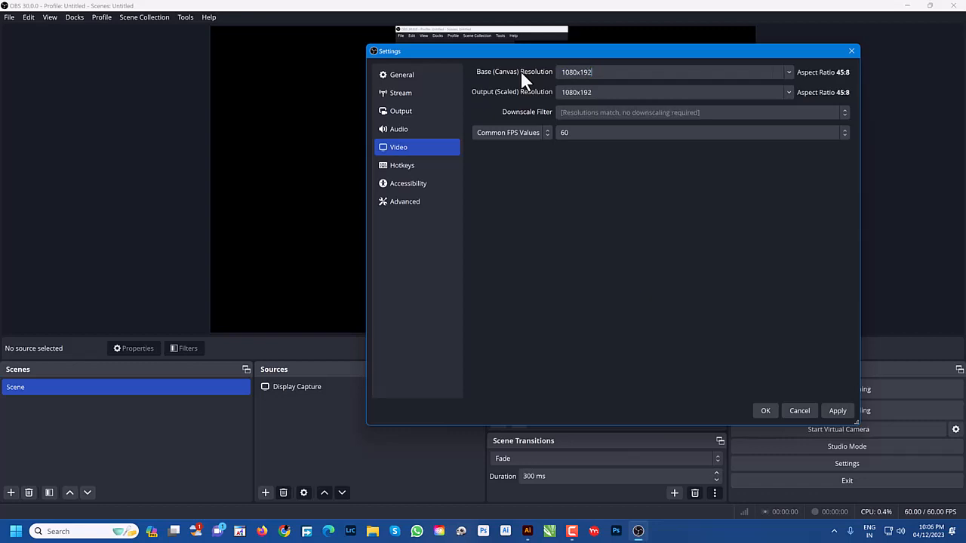
{"action": "type", "text": "0"}
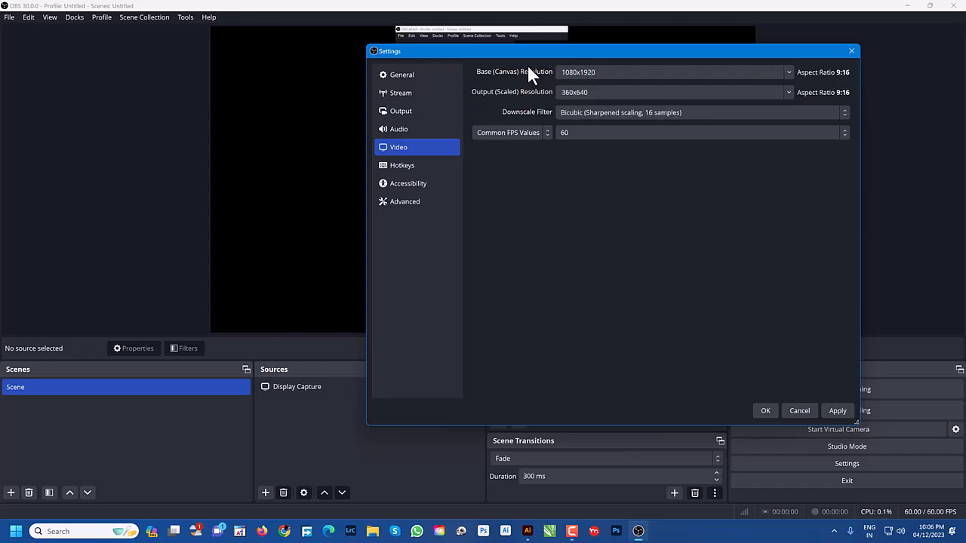
- Copy the base resolution into the output (scaled) resolution so it is 1080x1920, and save the settings
{"action": "left_click_drag", "start_coordinate": [612, 71], "coordinate": [564, 68]}
{"action": "right_click", "coordinate": [571, 72]}
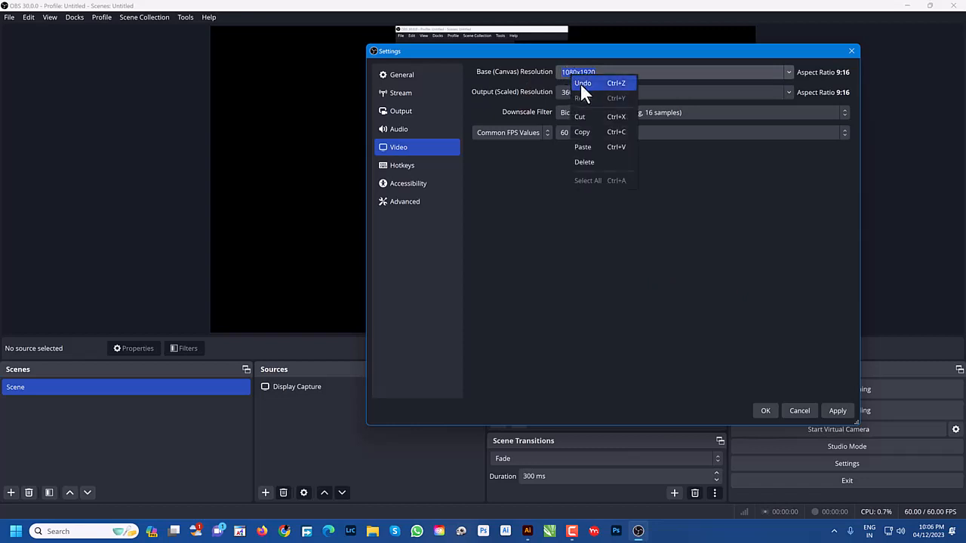
{"action": "left_click", "coordinate": [591, 131]}
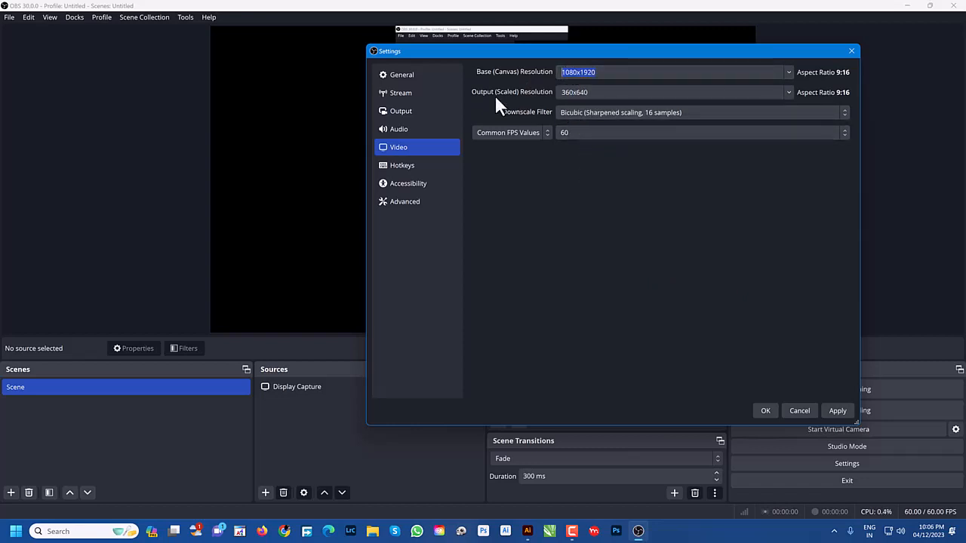
{"action": "left_click_drag", "start_coordinate": [595, 92], "coordinate": [529, 96]}
{"action": "key", "text": "ctrl+v"}
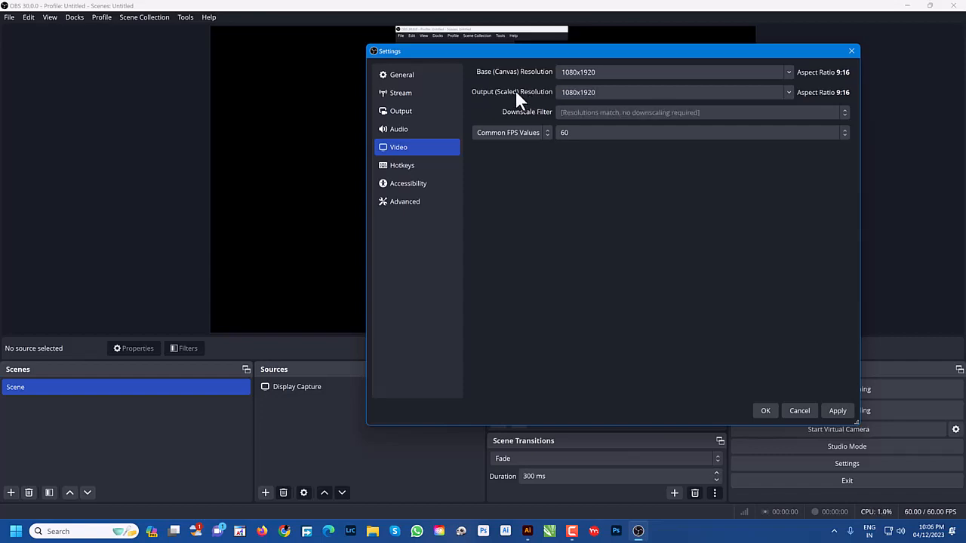
{"action": "left_click", "coordinate": [764, 411]}
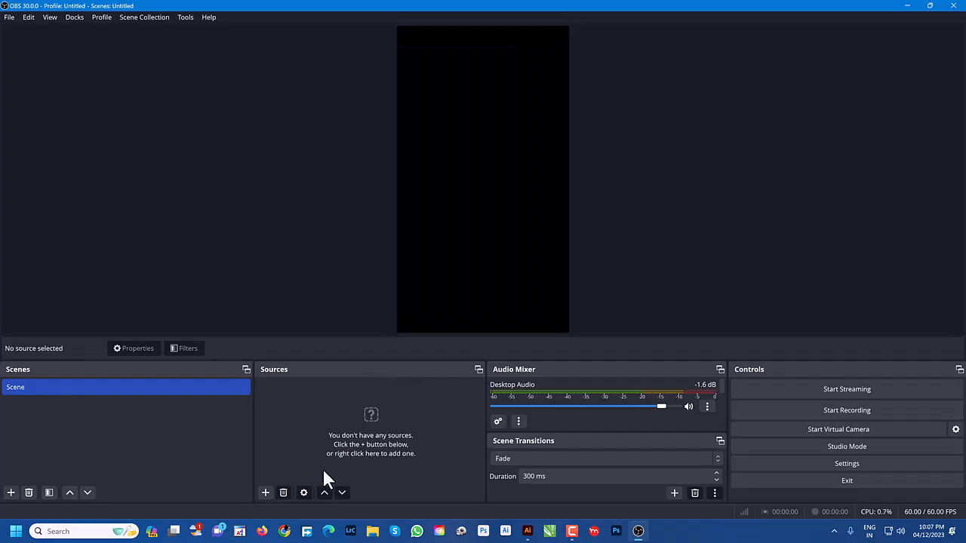
- Add a new Display Capture source for the primary monitor, with the default name, automatic capture method and cursor capture
{"action": "left_click", "coordinate": [266, 493]}
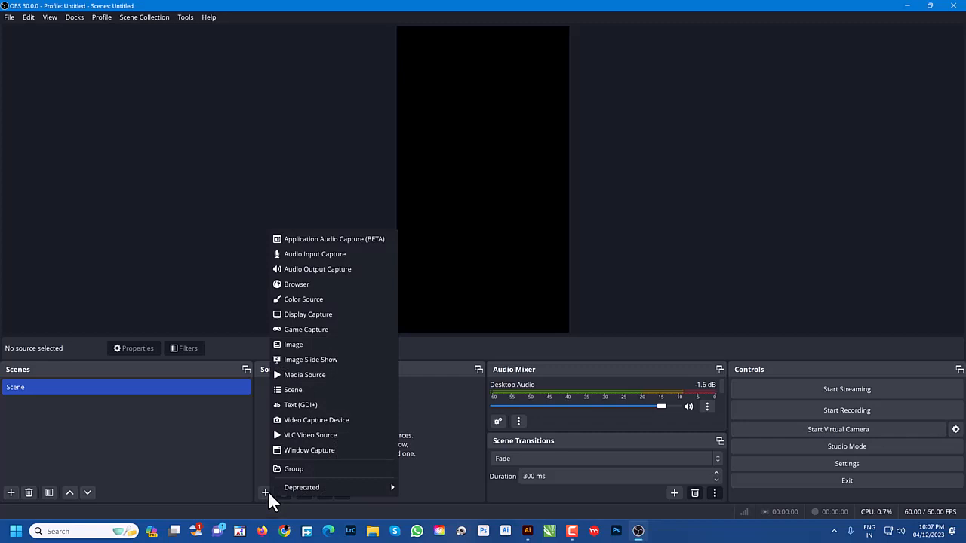
{"action": "left_click", "coordinate": [312, 318]}
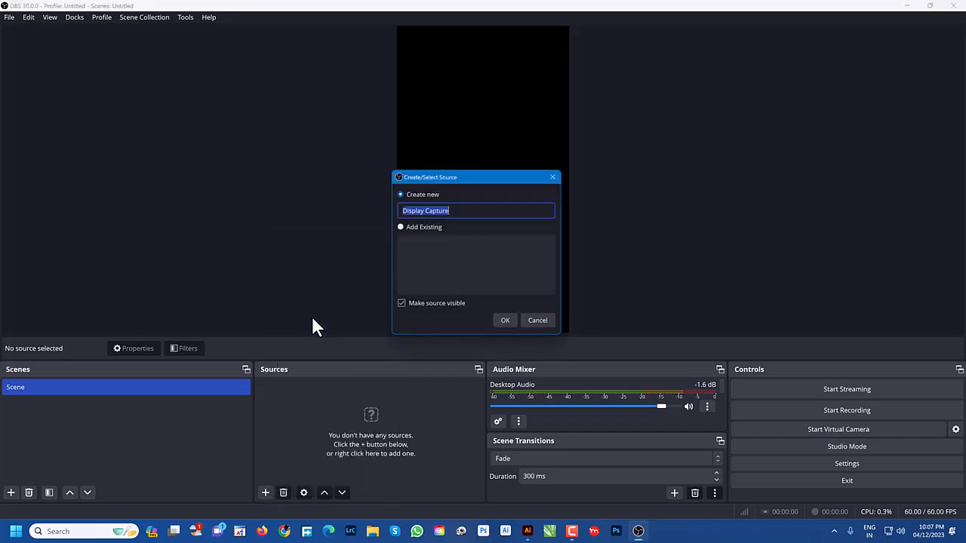
{"action": "left_click", "coordinate": [507, 325]}
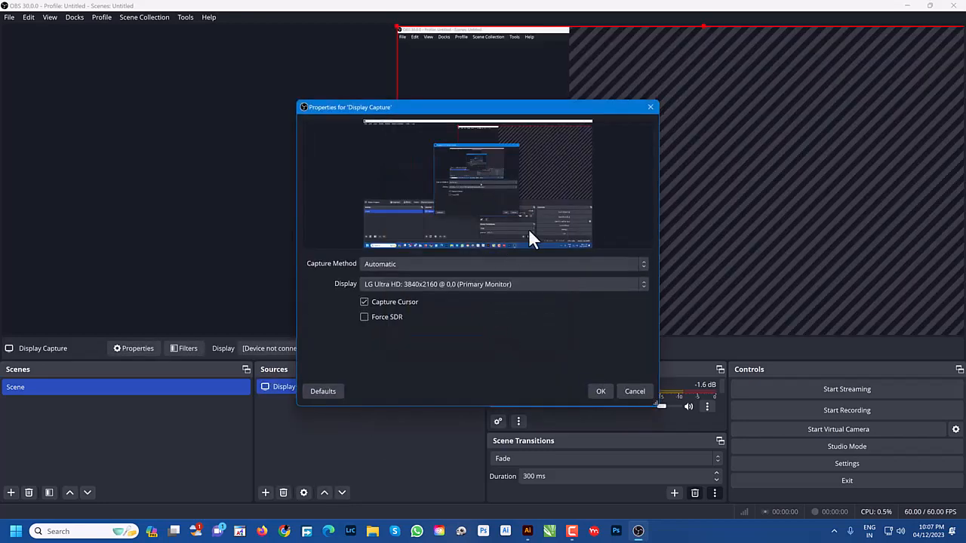
{"action": "left_click", "coordinate": [601, 391]}
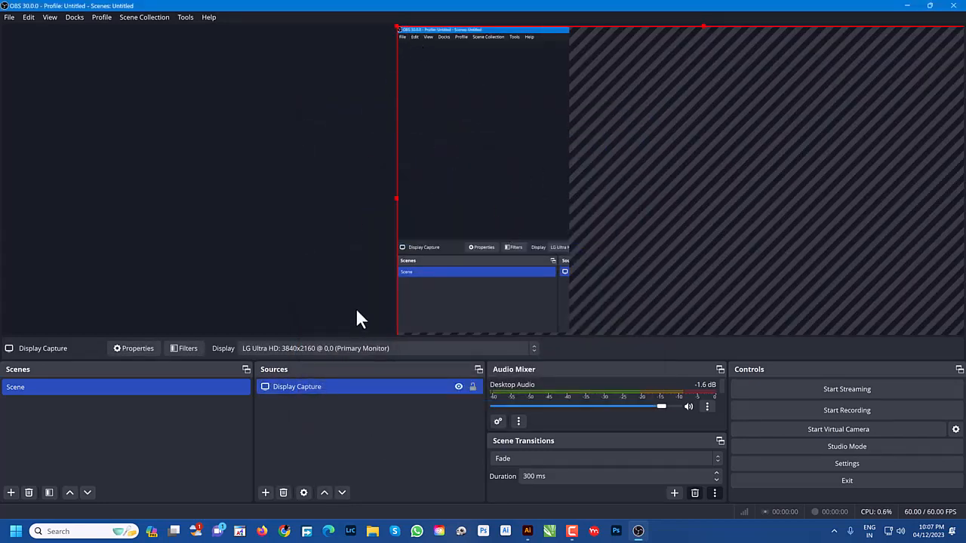
- Scale the display capture down to roughly the canvas width and place it at the top of the canvas
{"action": "left_click_drag", "start_coordinate": [393, 22], "coordinate": [754, 305]}
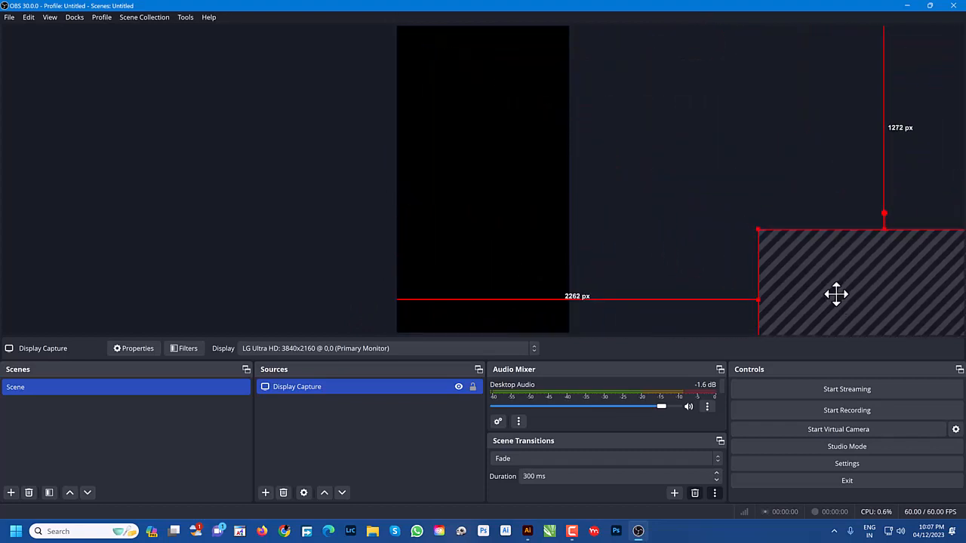
{"action": "left_click_drag", "start_coordinate": [834, 294], "coordinate": [478, 93]}
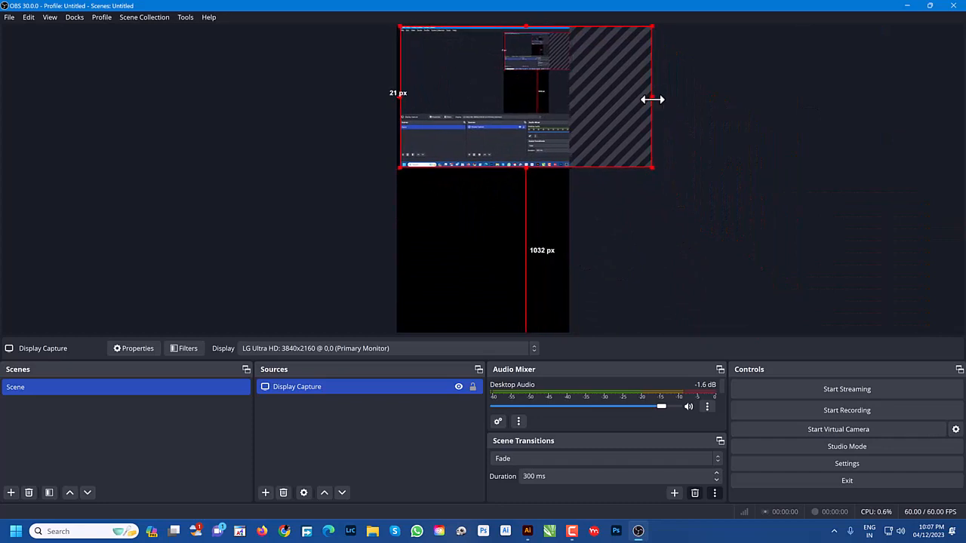
{"action": "left_click_drag", "start_coordinate": [652, 98], "coordinate": [572, 110]}
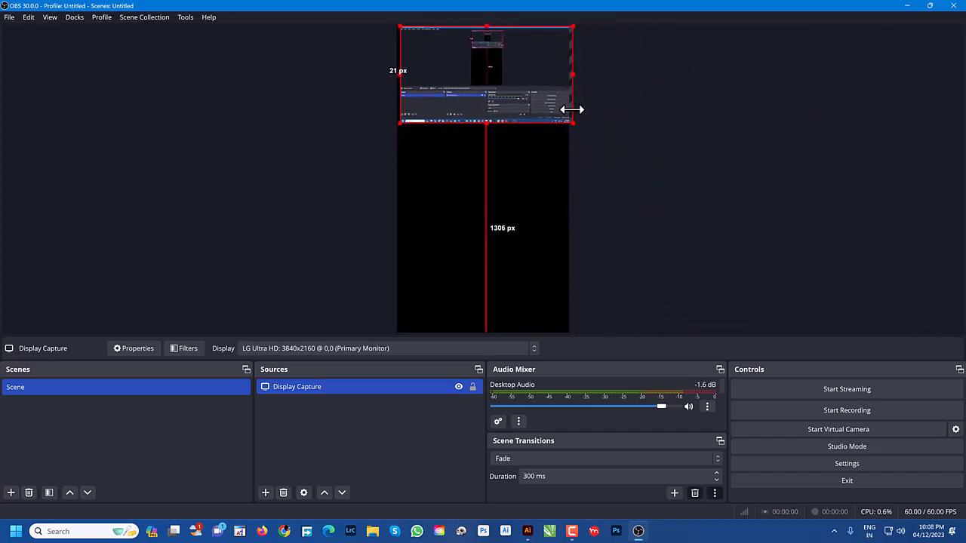
- Scale the display capture to fill the canvas height, cropping its right side to the canvas width and aligning the bottom edges
{"action": "left_click_drag", "start_coordinate": [486, 122], "coordinate": [498, 339]}
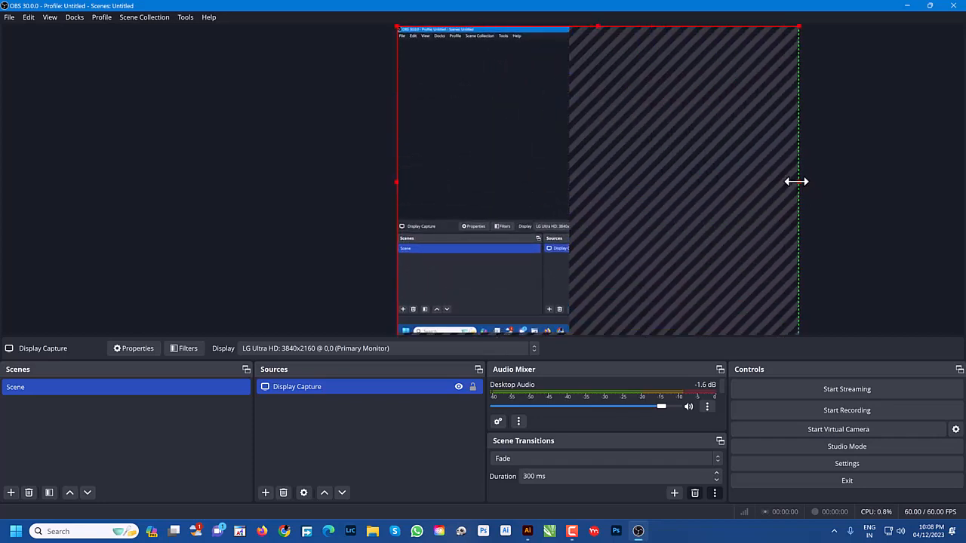
{"action": "left_click_drag", "start_coordinate": [797, 181], "coordinate": [569, 209]}
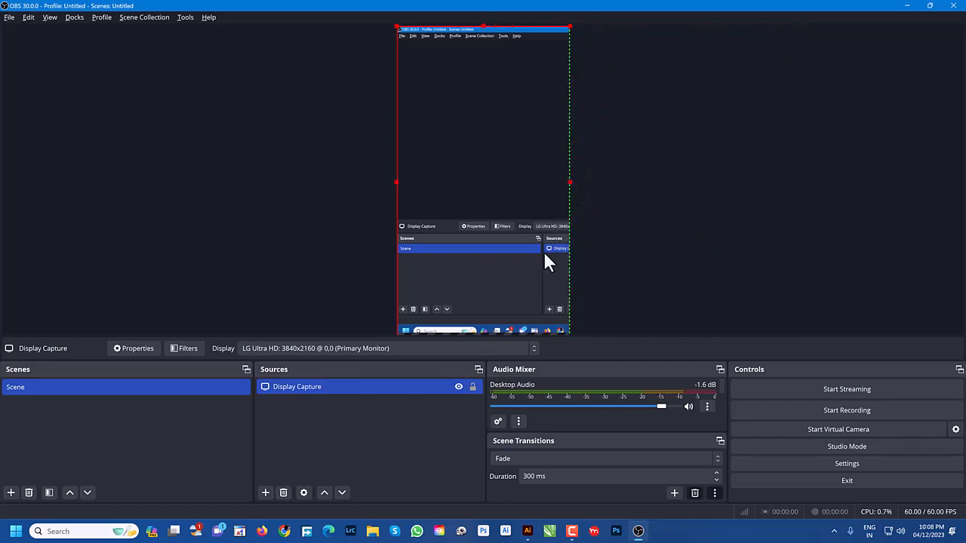
{"action": "left_click_drag", "start_coordinate": [504, 178], "coordinate": [504, 172]}
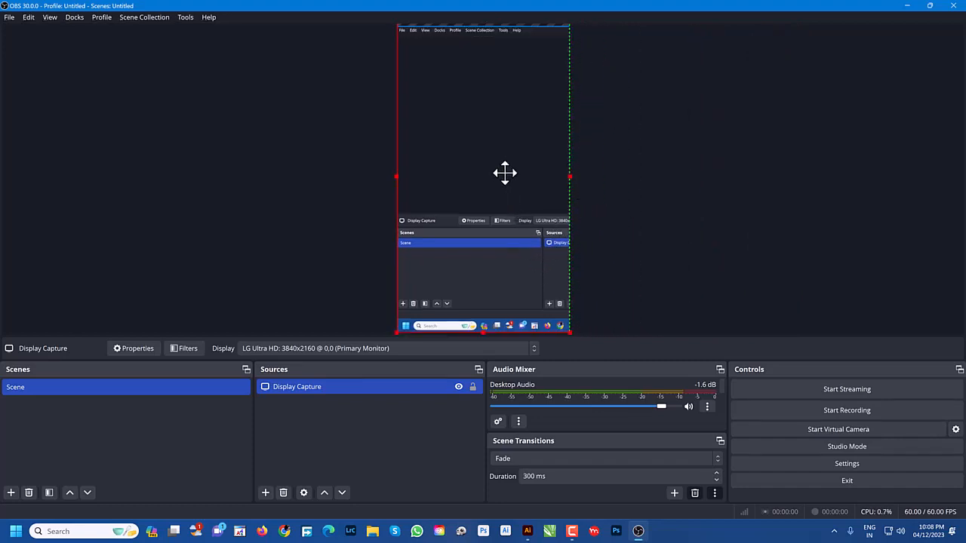
- Crop the lower edge of the display capture to cut off the Windows taskbar
{"action": "left_click", "coordinate": [480, 338]}
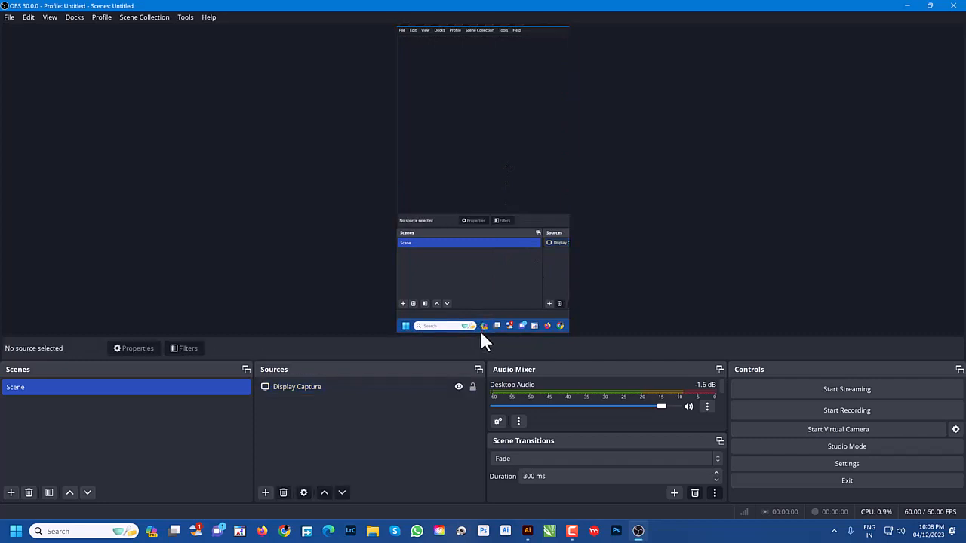
{"action": "left_click", "coordinate": [480, 330]}
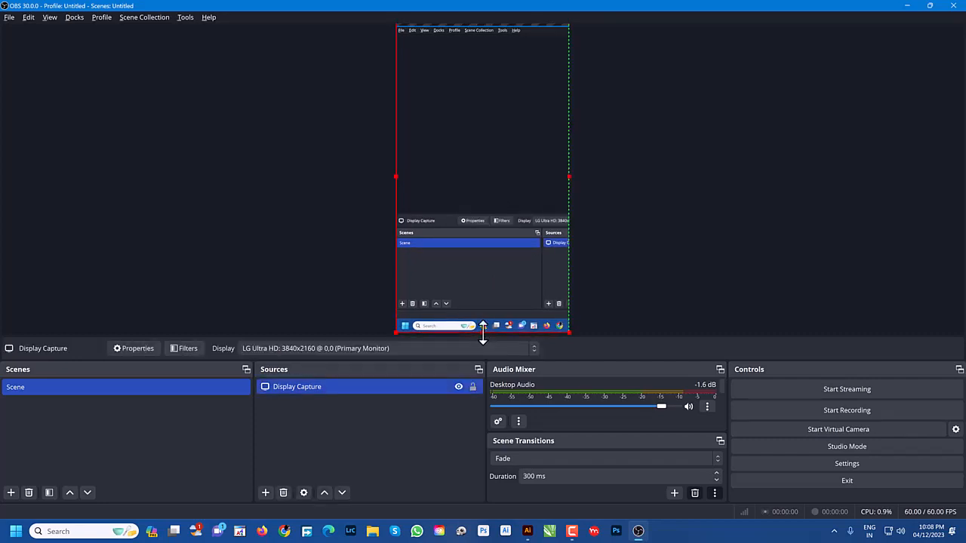
{"action": "left_click_drag", "start_coordinate": [481, 338], "coordinate": [480, 319]}
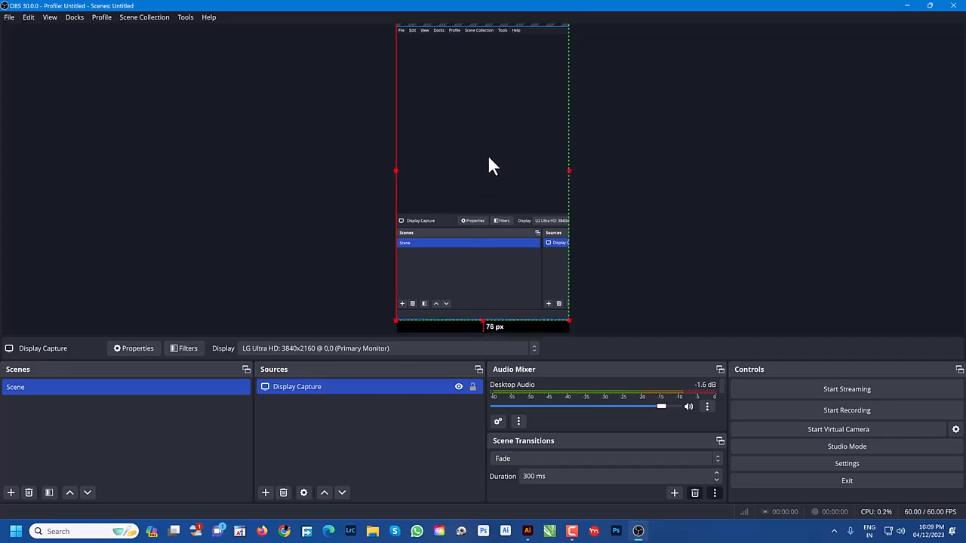
- Reposition and resize the cropped display capture so it starts at the canvas's top-left corner and spans the full canvas width
{"action": "mouse_move", "coordinate": [456, 105]}
{"action": "left_mouse_down"}
{"action": "mouse_move", "coordinate": [455, 125]}
{"action": "mouse_move", "coordinate": [458, 105]}
{"action": "left_mouse_up"}
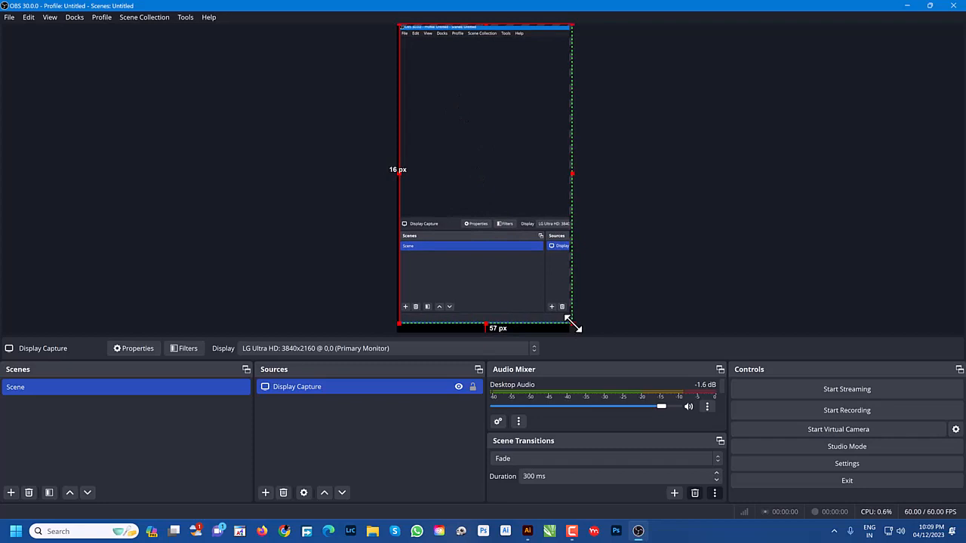
{"action": "left_click_drag", "start_coordinate": [571, 323], "coordinate": [578, 335]}
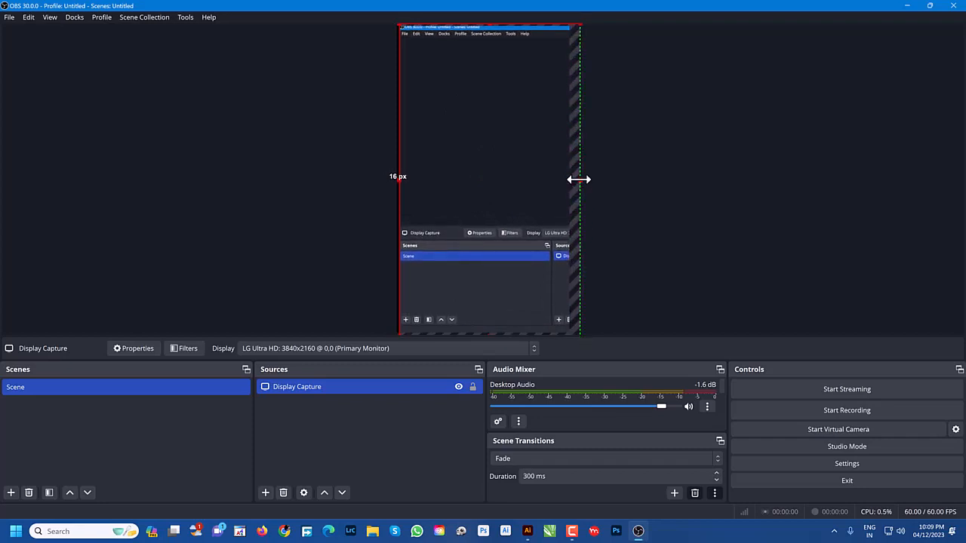
{"action": "left_click_drag", "start_coordinate": [579, 180], "coordinate": [567, 186]}
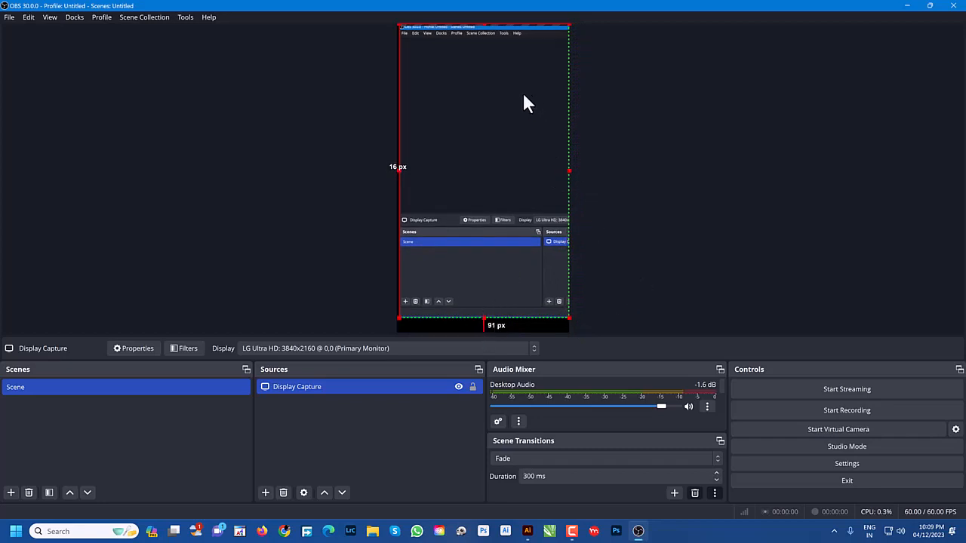
{"action": "left_click_drag", "start_coordinate": [458, 107], "coordinate": [456, 110]}
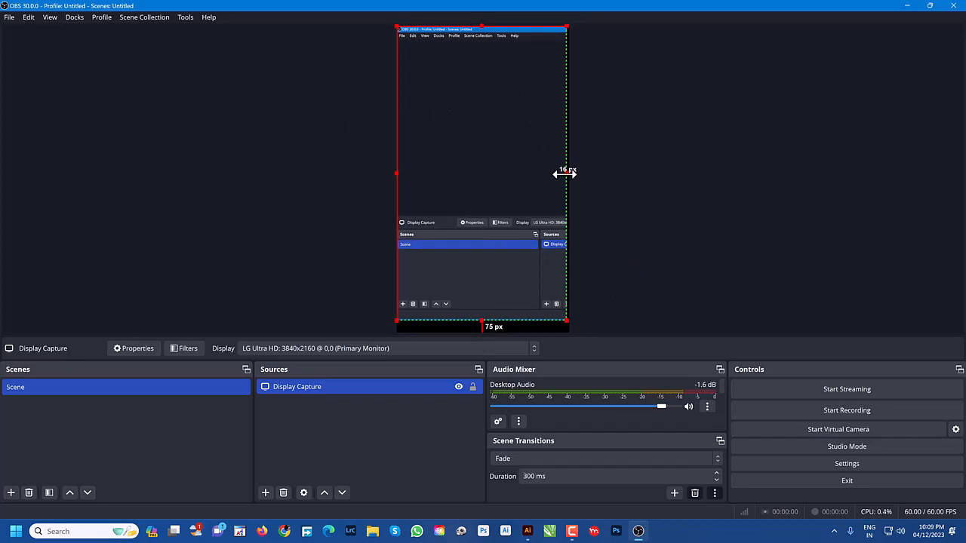
{"action": "left_click_drag", "start_coordinate": [565, 173], "coordinate": [568, 174]}
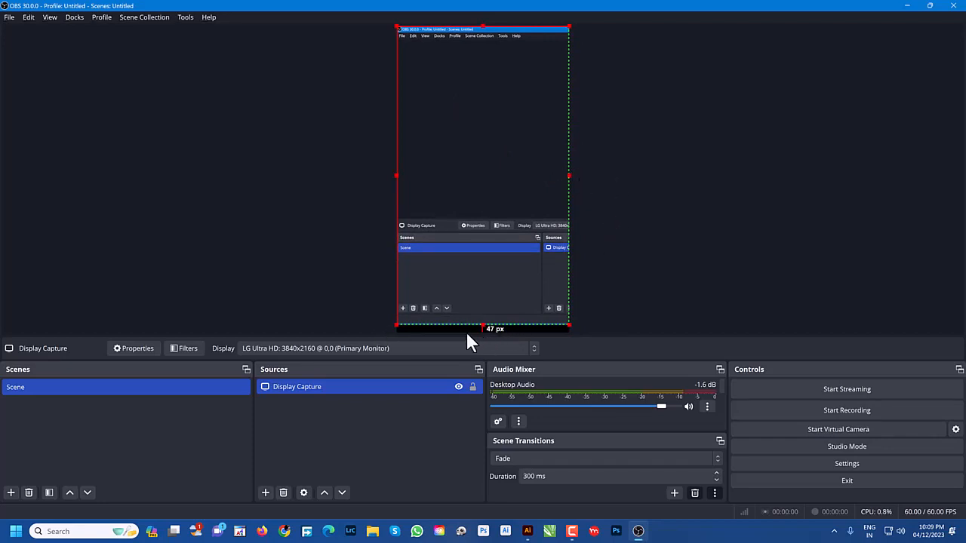
{"action": "left_click", "coordinate": [645, 285]}
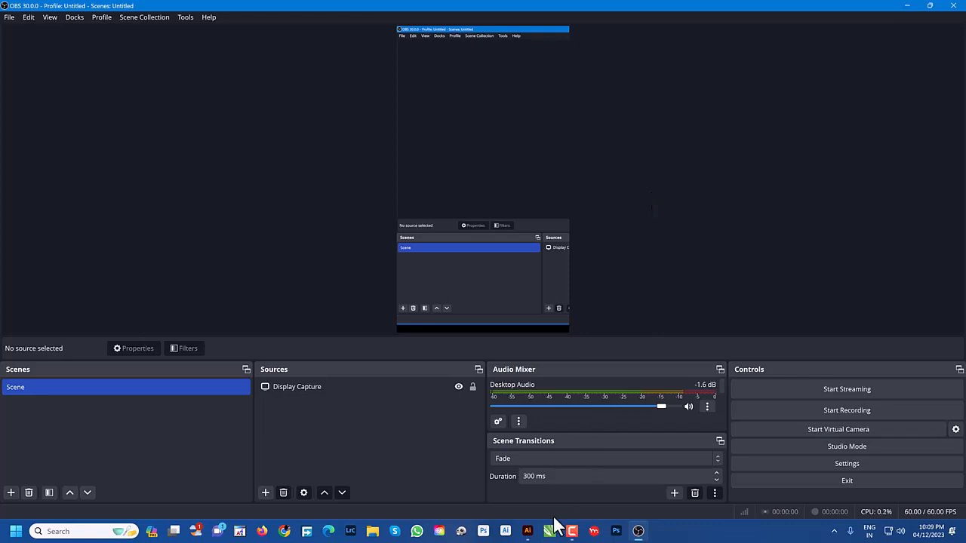
- Start recording in OBS and bring the Illustrator window to the front within the captured area
{"action": "left_click", "coordinate": [527, 536]}
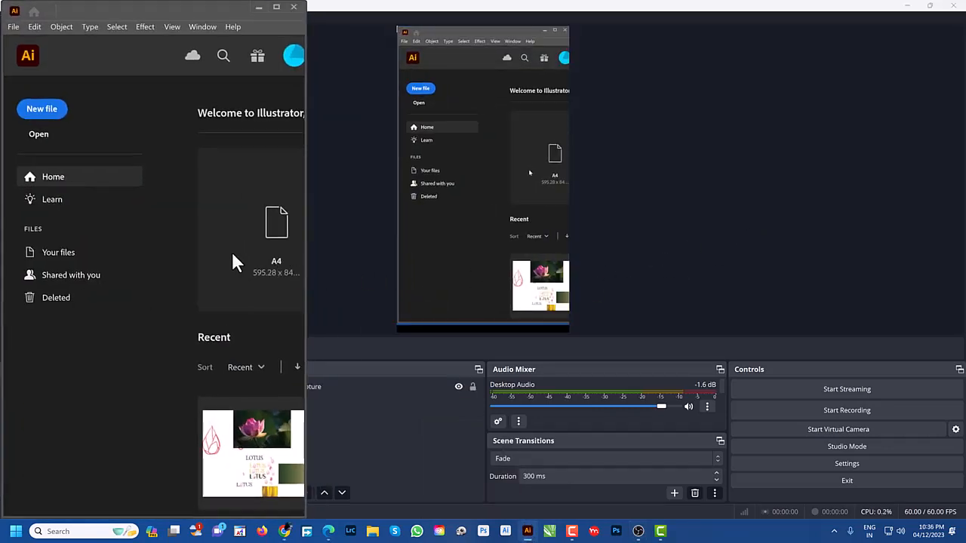
{"action": "left_click", "coordinate": [845, 409]}
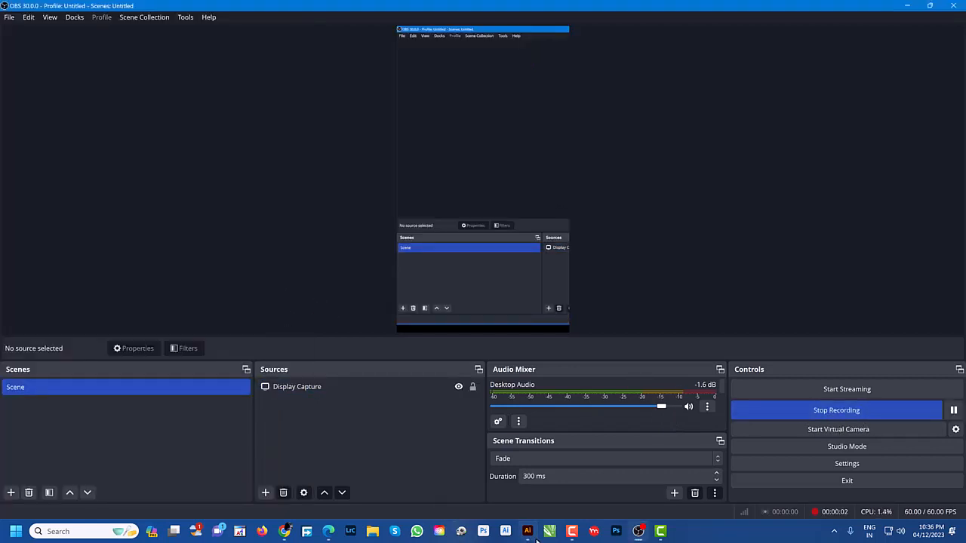
{"action": "mouse_move", "coordinate": [528, 531]}
{"action": "left_click", "coordinate": [532, 487]}
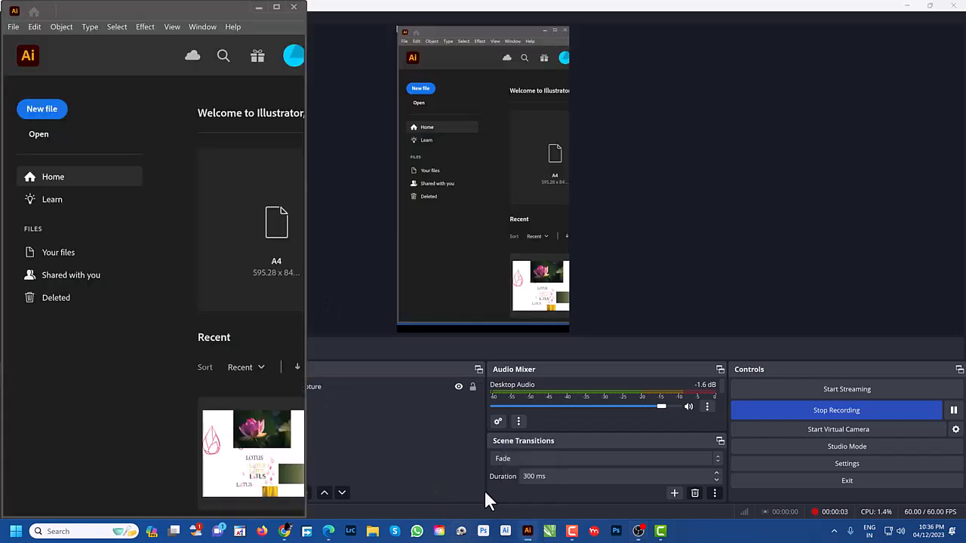
- Create a new A4 document and place the text STITCH on the artboard, enlarged to about 85 pt
{"action": "left_click", "coordinate": [273, 230]}
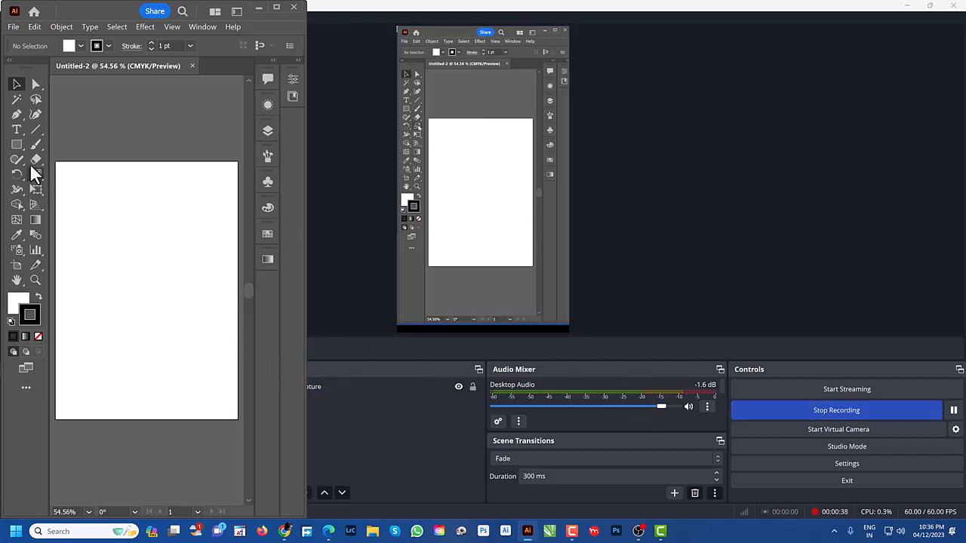
{"action": "left_click", "coordinate": [16, 129]}
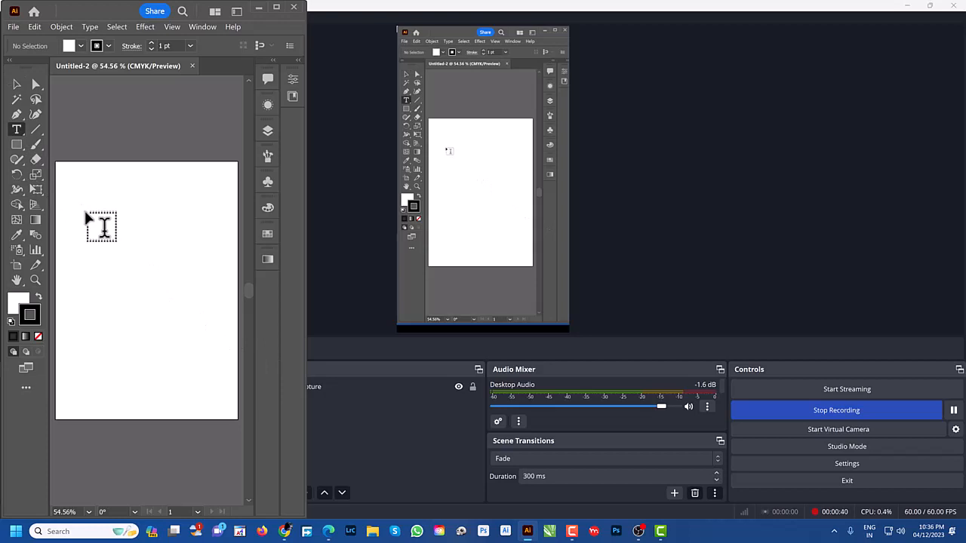
{"action": "left_click", "coordinate": [87, 217]}
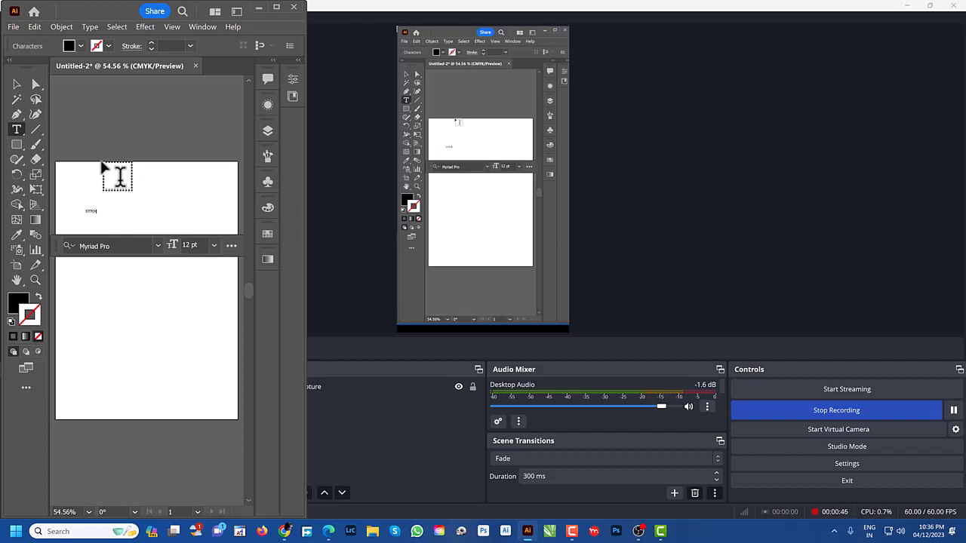
{"action": "left_click", "coordinate": [17, 84]}
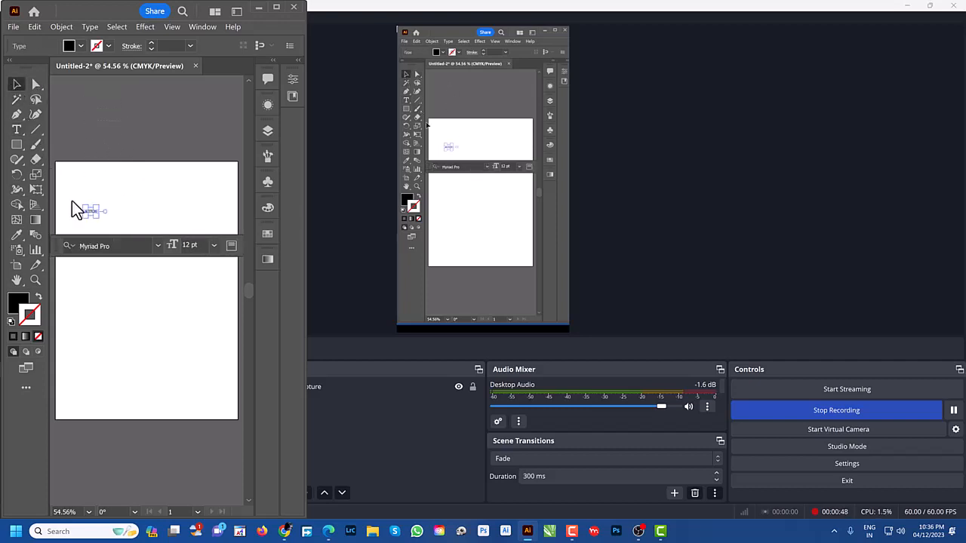
{"action": "left_click_drag", "start_coordinate": [97, 216], "coordinate": [207, 253]}
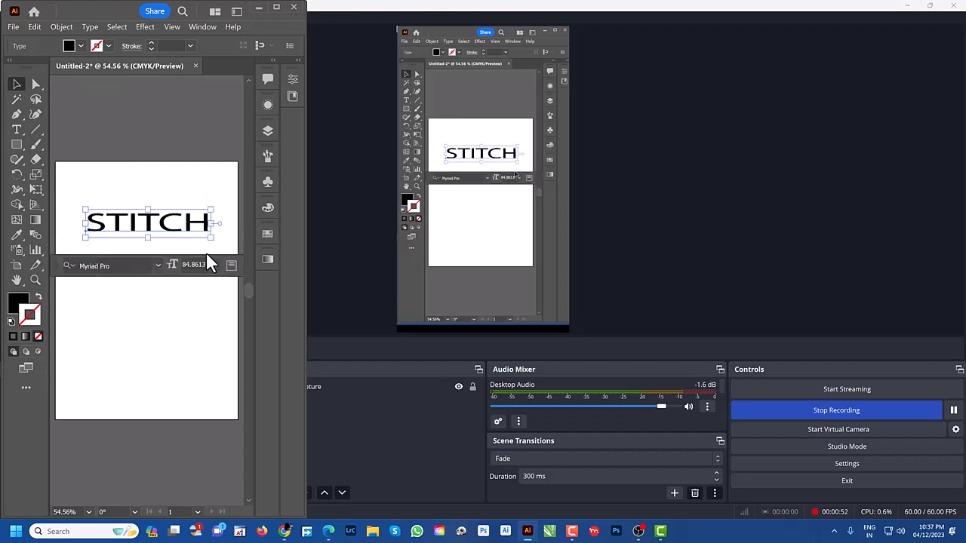
- Set the STITCH text's font to Bauhaus 93
{"action": "left_click", "coordinate": [156, 265]}
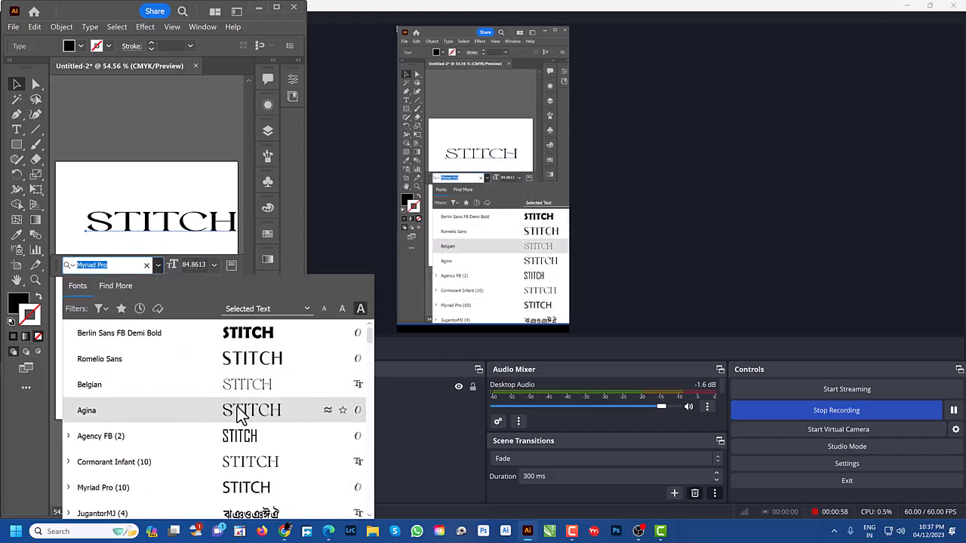
{"action": "scroll", "coordinate": [248, 407], "scroll_direction": "down", "scroll_amount": 6}
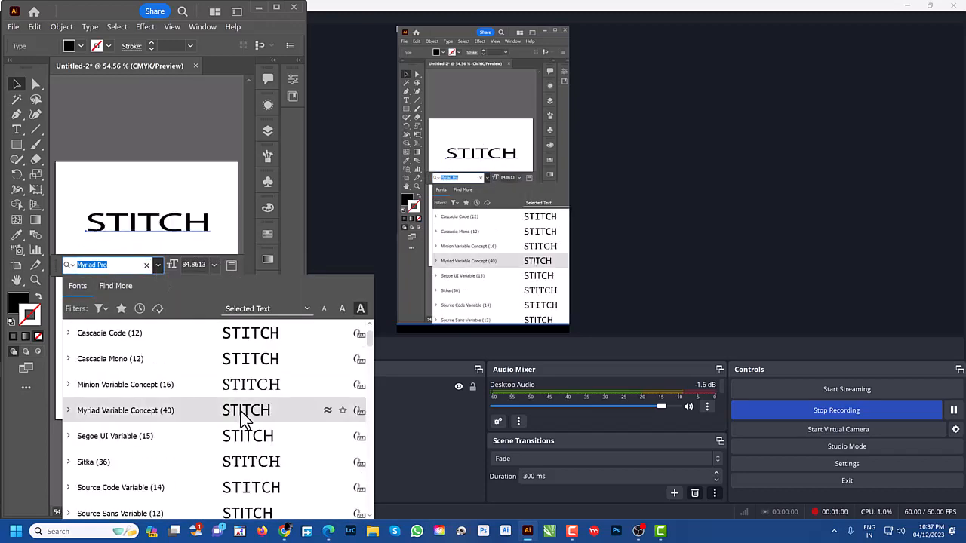
{"action": "scroll", "coordinate": [246, 420], "scroll_direction": "down", "scroll_amount": 4}
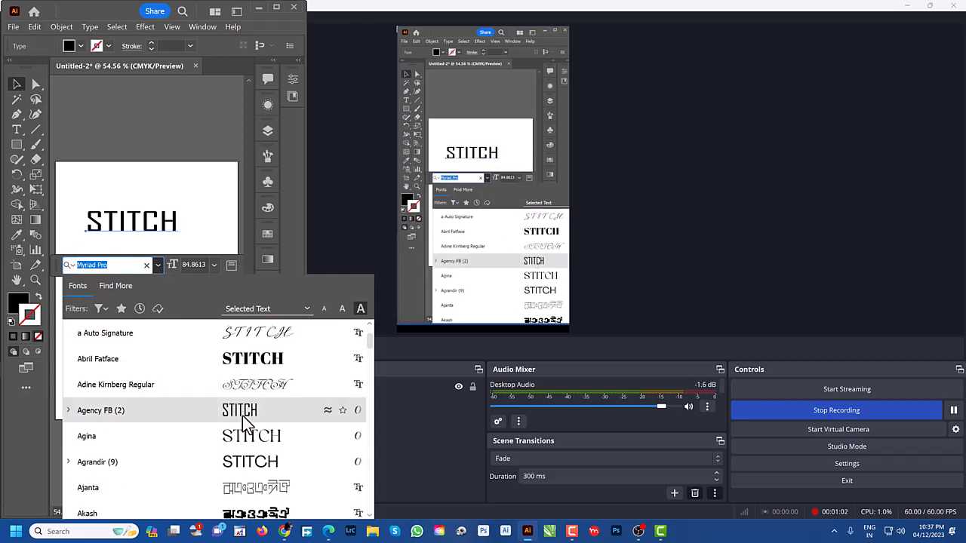
{"action": "scroll", "coordinate": [243, 422], "scroll_direction": "down", "scroll_amount": 4}
{"action": "scroll", "coordinate": [243, 423], "scroll_direction": "down", "scroll_amount": 3}
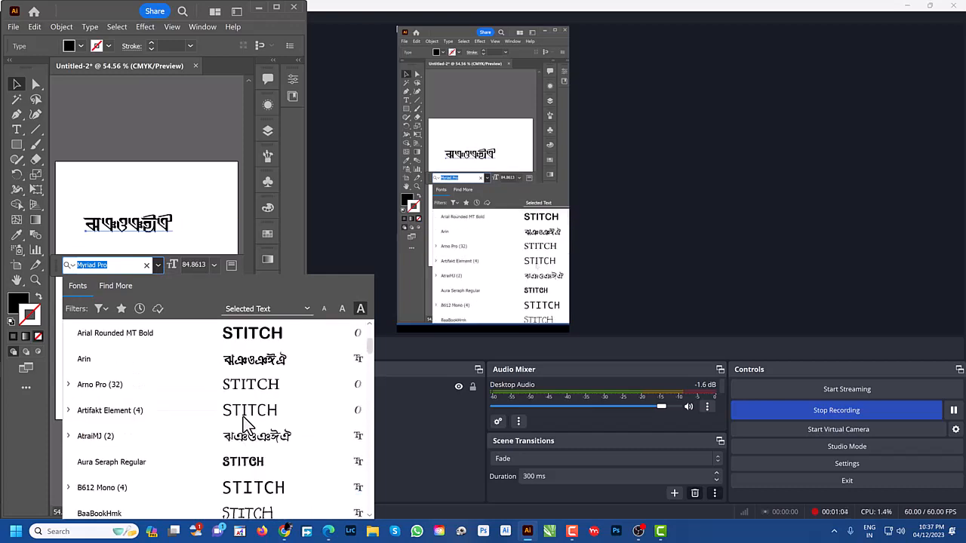
{"action": "scroll", "coordinate": [243, 422], "scroll_direction": "down", "scroll_amount": 1}
{"action": "scroll", "coordinate": [243, 422], "scroll_direction": "up", "scroll_amount": 1}
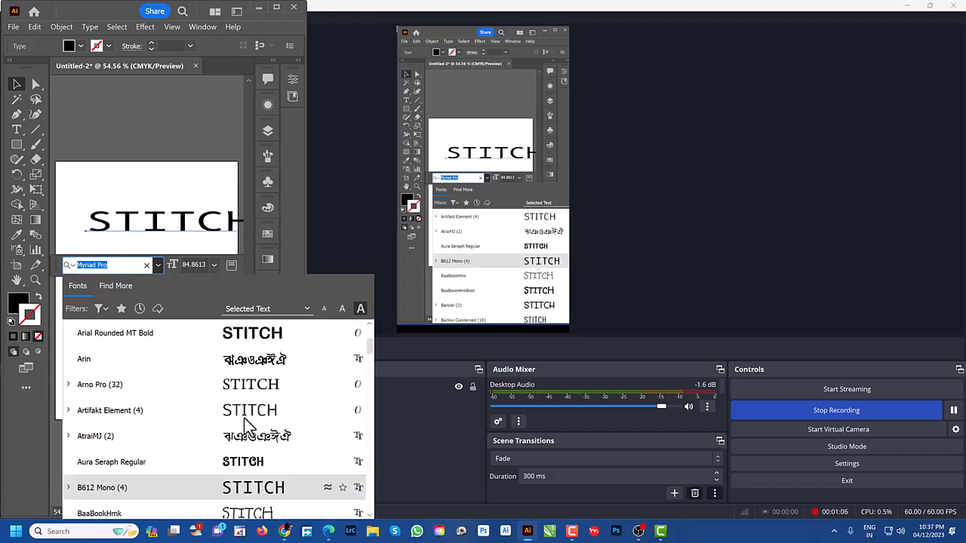
{"action": "scroll", "coordinate": [243, 424], "scroll_direction": "down", "scroll_amount": 3}
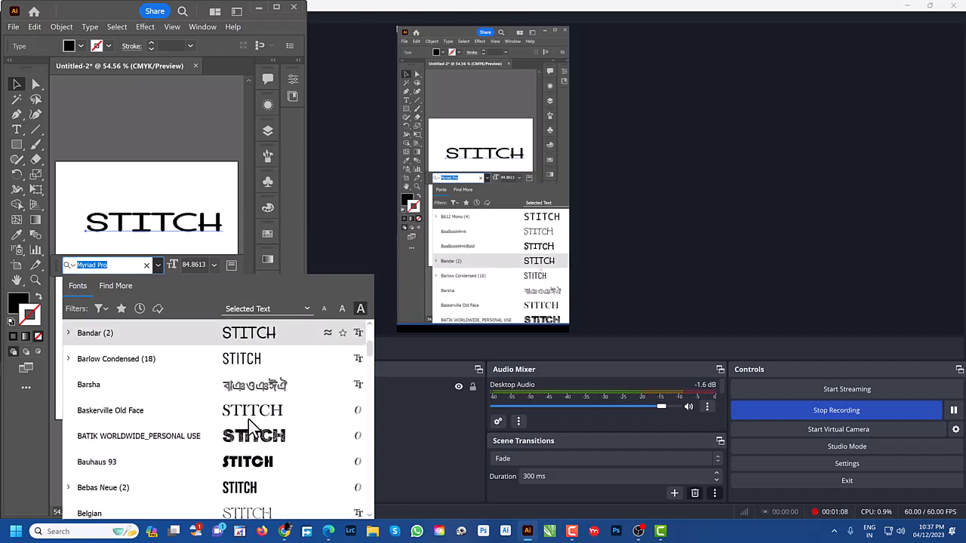
{"action": "scroll", "coordinate": [256, 425], "scroll_direction": "up", "scroll_amount": 1}
{"action": "scroll", "coordinate": [257, 423], "scroll_direction": "down", "scroll_amount": 1}
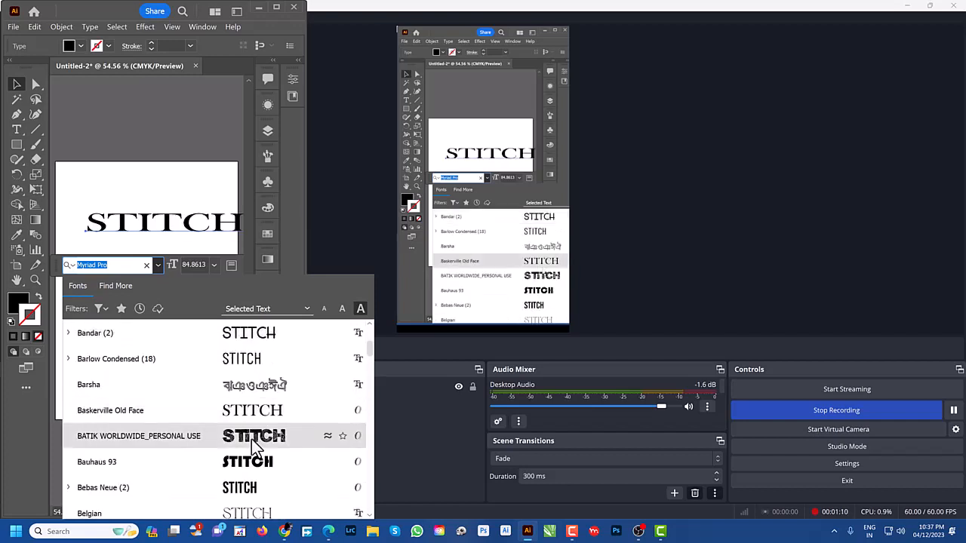
{"action": "left_click", "coordinate": [254, 461]}
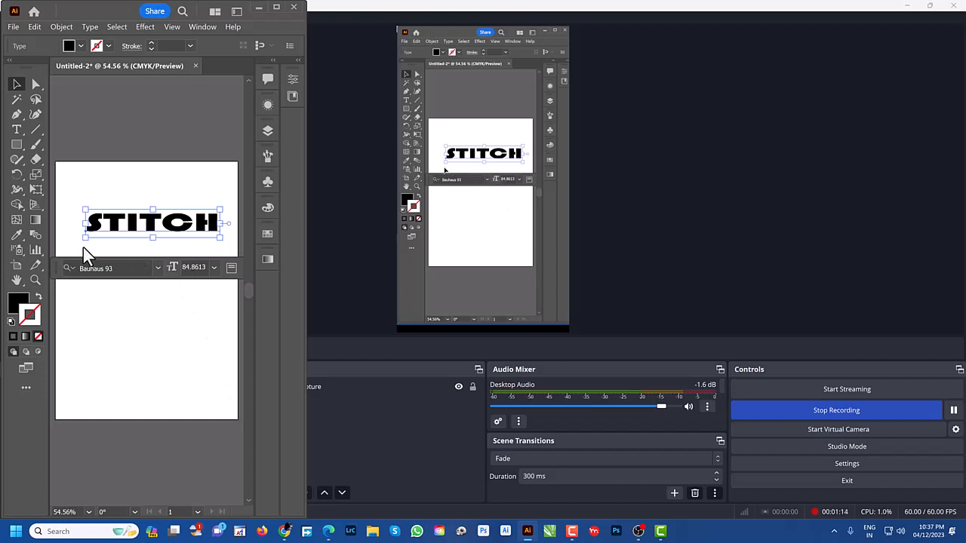
- Stretch the STITCH text taller and extend it leftward, bringing its font size to about 175.5 pt
{"action": "left_click_drag", "start_coordinate": [154, 240], "coordinate": [155, 252]}
{"action": "left_click_drag", "start_coordinate": [89, 226], "coordinate": [72, 227]}
{"action": "left_click_drag", "start_coordinate": [145, 209], "coordinate": [146, 189]}
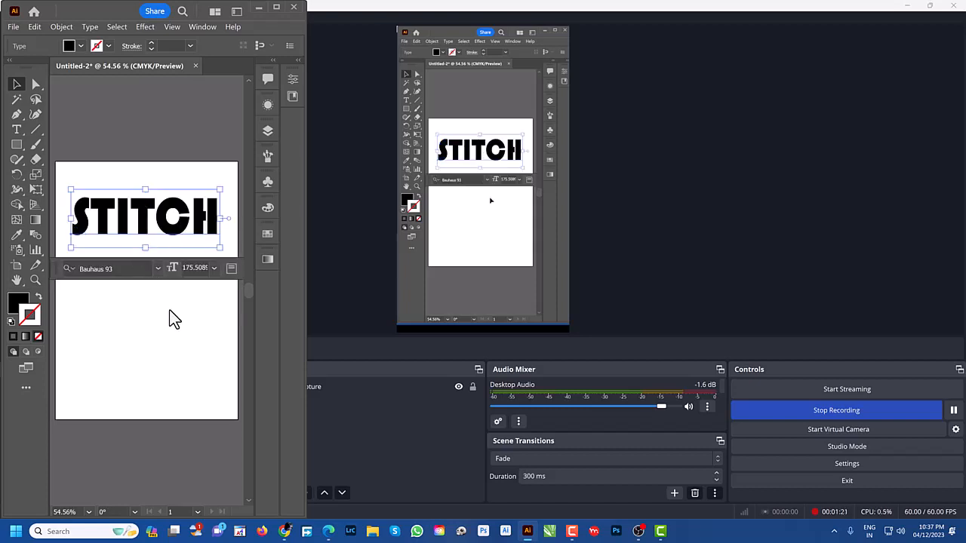
- Change the STITCH text's font to Berlin Sans FB Demi Bold
{"action": "left_click", "coordinate": [159, 269]}
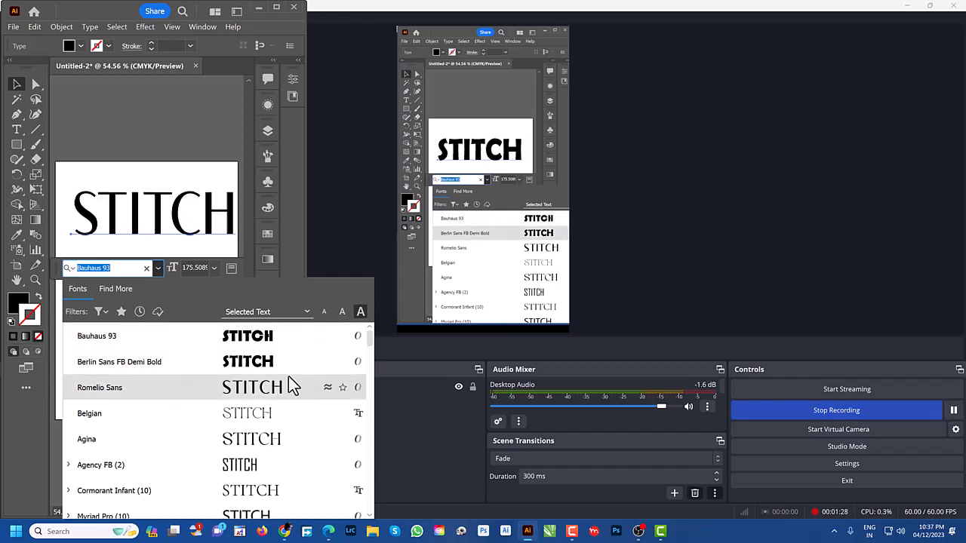
{"action": "scroll", "coordinate": [283, 387], "scroll_direction": "down", "scroll_amount": 8}
{"action": "scroll", "coordinate": [283, 387], "scroll_direction": "down", "scroll_amount": 3}
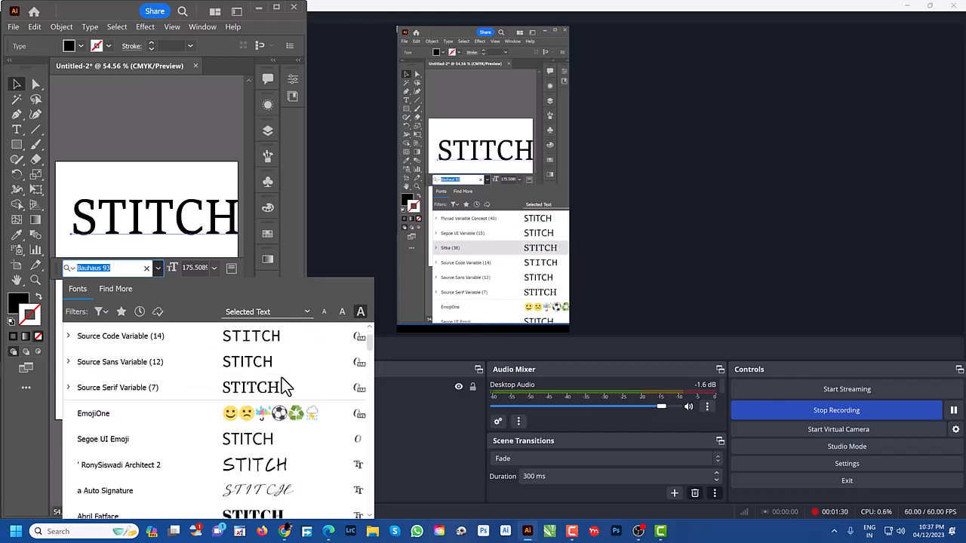
{"action": "scroll", "coordinate": [287, 387], "scroll_direction": "down", "scroll_amount": 2}
{"action": "scroll", "coordinate": [287, 386], "scroll_direction": "down", "scroll_amount": 10}
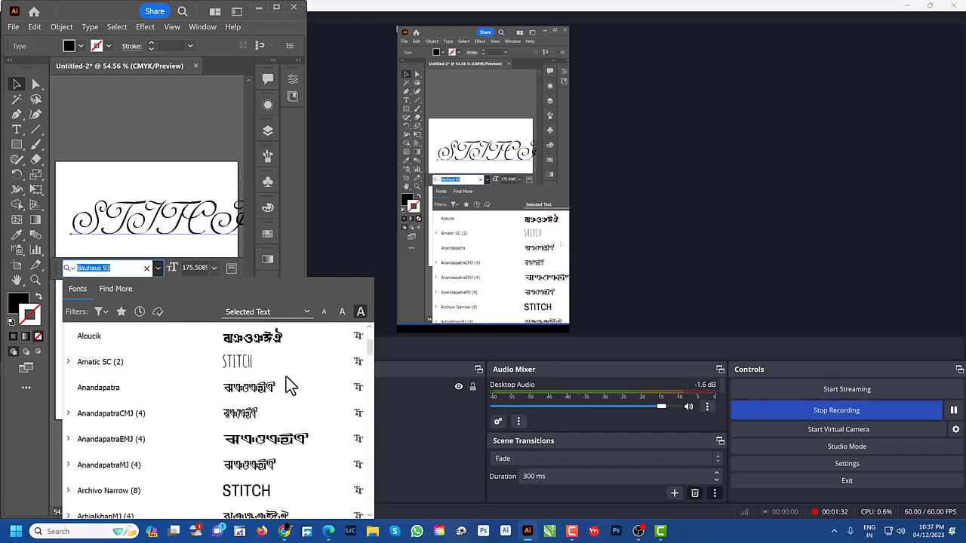
{"action": "scroll", "coordinate": [290, 386], "scroll_direction": "down", "scroll_amount": 3}
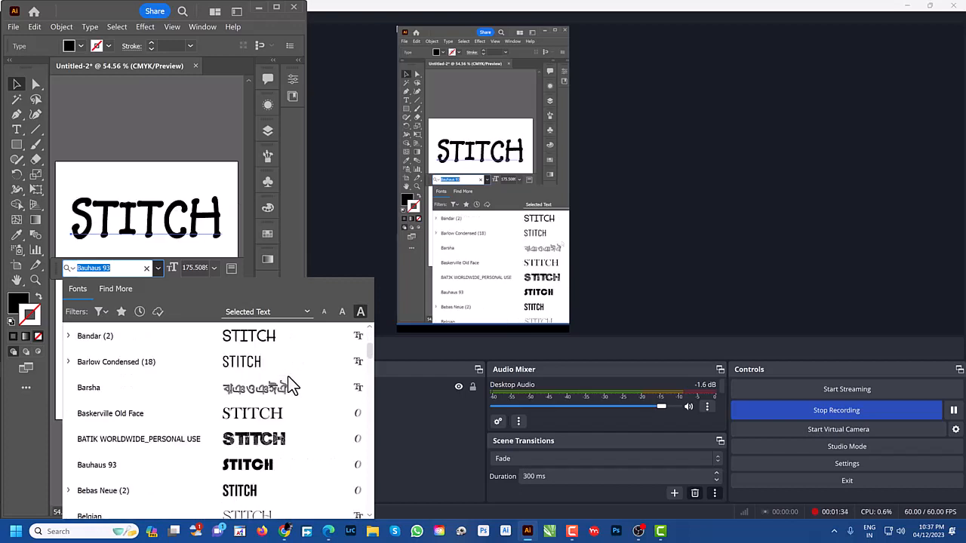
{"action": "scroll", "coordinate": [295, 386], "scroll_direction": "down", "scroll_amount": 6}
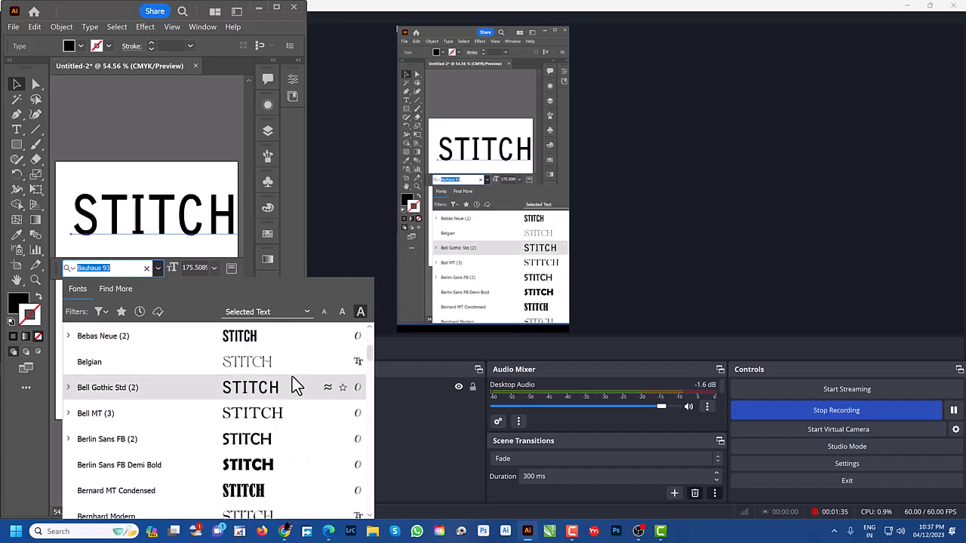
{"action": "left_click", "coordinate": [273, 469]}
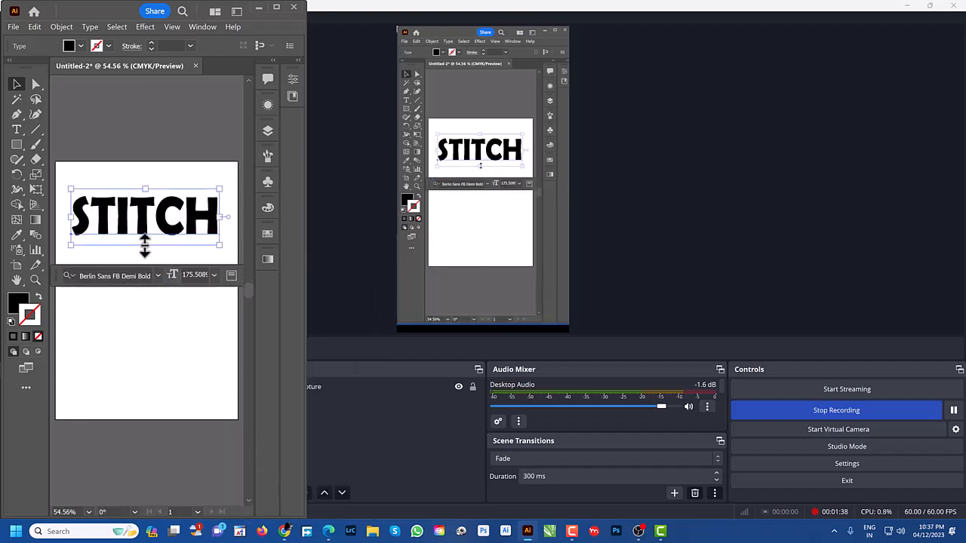
- Add a new fill to the STITCH text's appearance and colour it red
{"action": "left_click", "coordinate": [267, 107]}
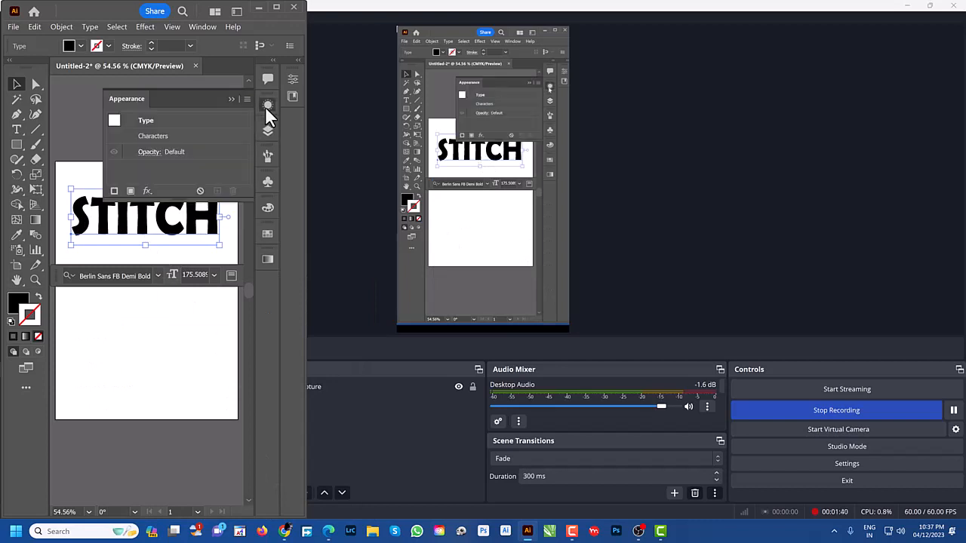
{"action": "left_click", "coordinate": [130, 192]}
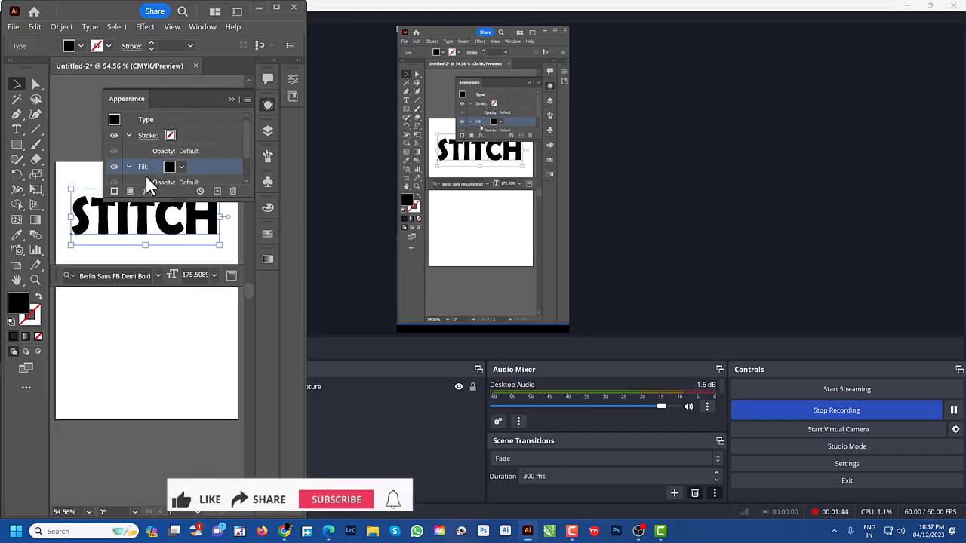
{"action": "left_click", "coordinate": [166, 173]}
{"action": "left_click", "coordinate": [143, 189]}
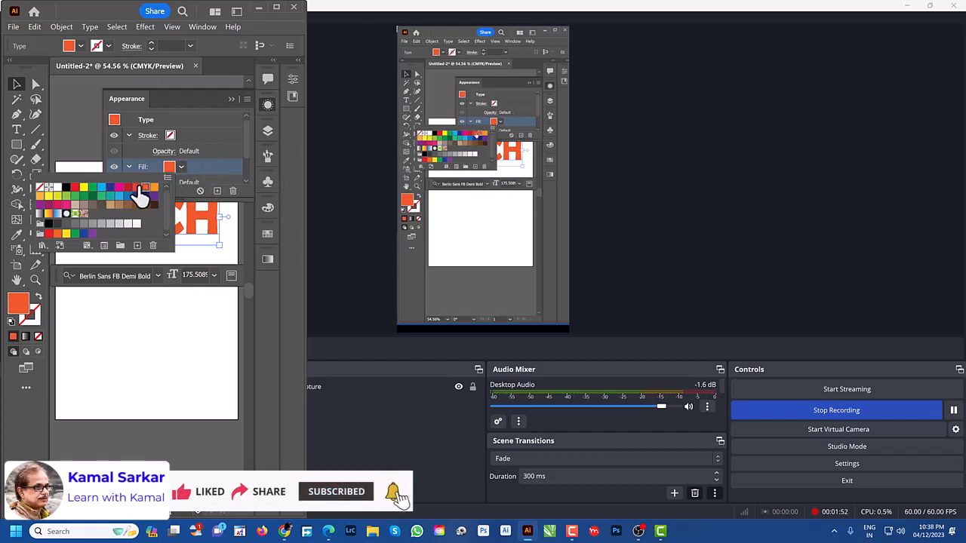
{"action": "left_click", "coordinate": [136, 186]}
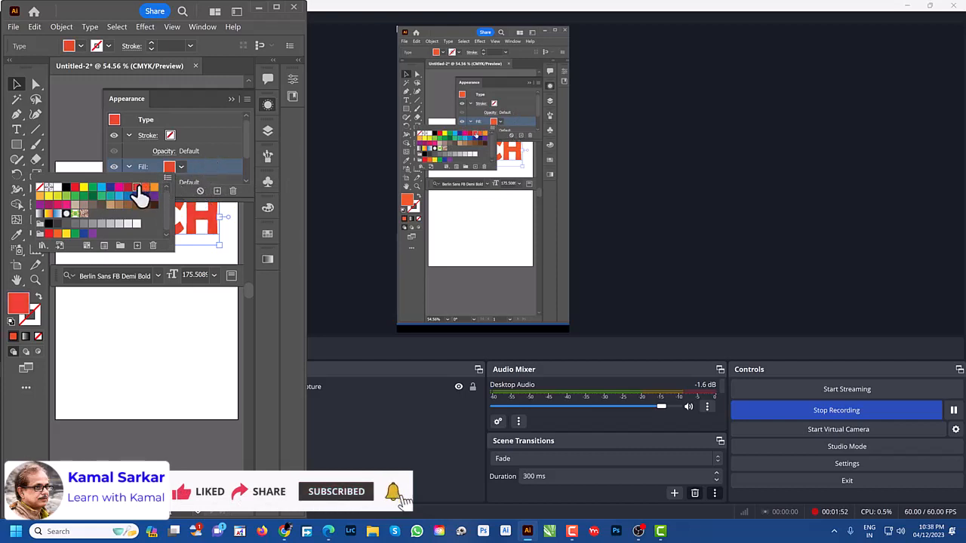
{"action": "left_click", "coordinate": [249, 166]}
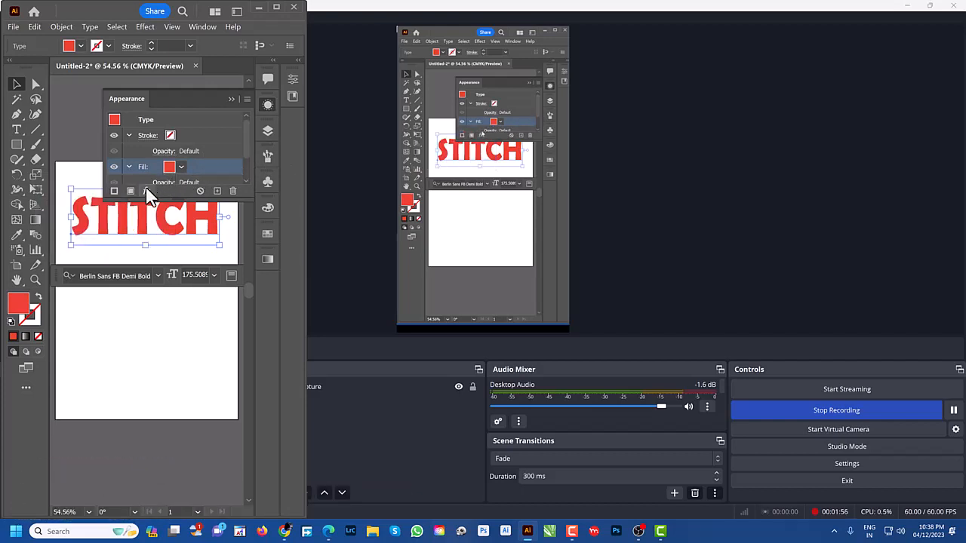
- Add a new stroke to the STITCH text's appearance and colour it dark blue
{"action": "left_click", "coordinate": [129, 190]}
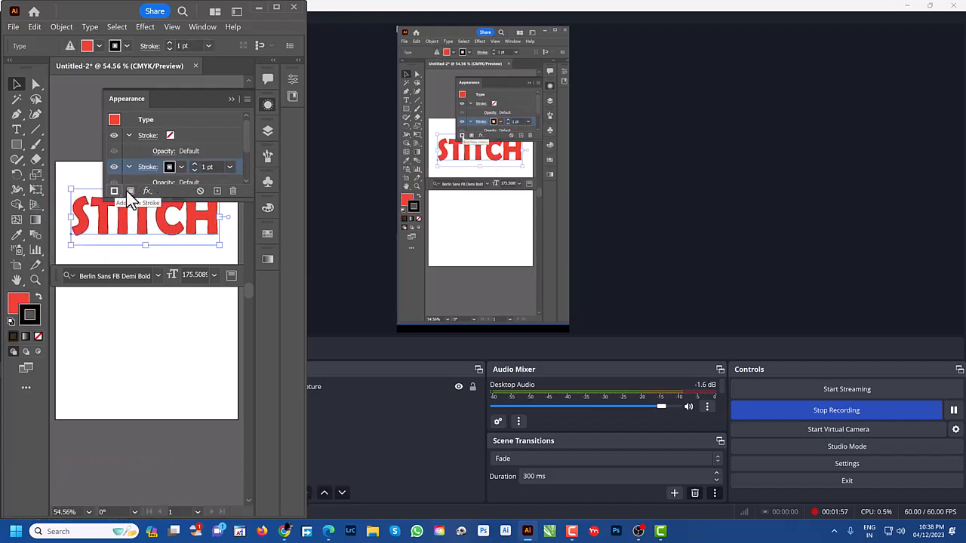
{"action": "left_click", "coordinate": [170, 167]}
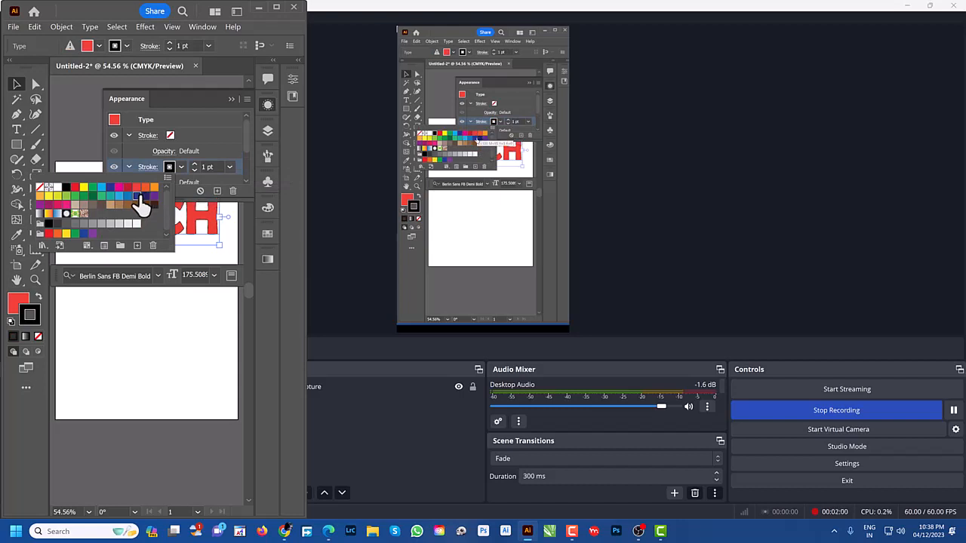
{"action": "left_click", "coordinate": [138, 196]}
{"action": "left_click", "coordinate": [145, 171]}
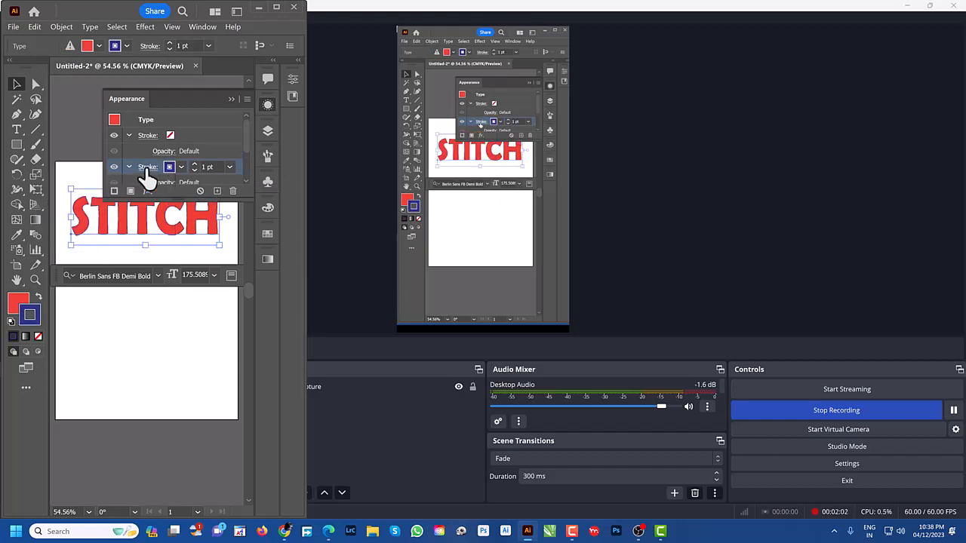
- Turn the STITCH text's dark blue stroke into a dashed line
{"action": "left_click", "coordinate": [147, 167]}
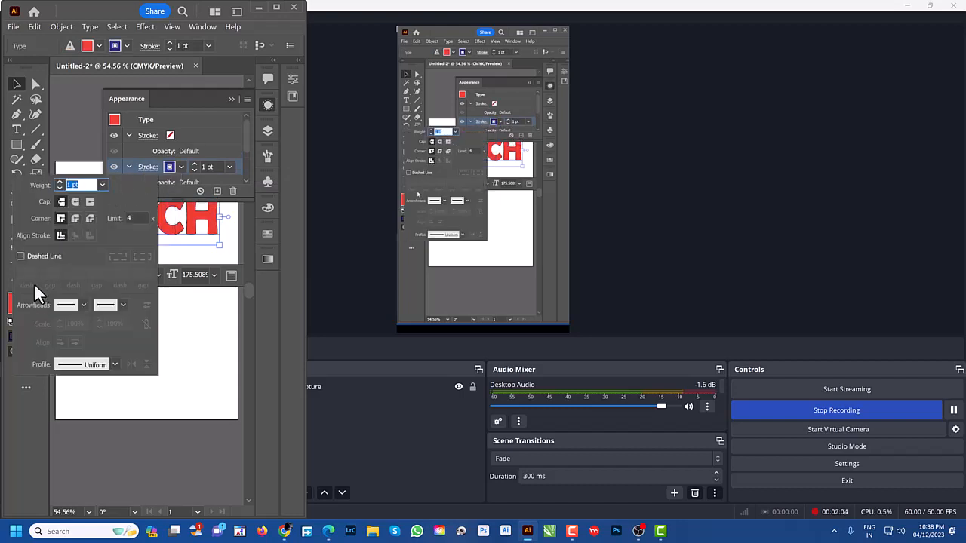
{"action": "left_click", "coordinate": [21, 257]}
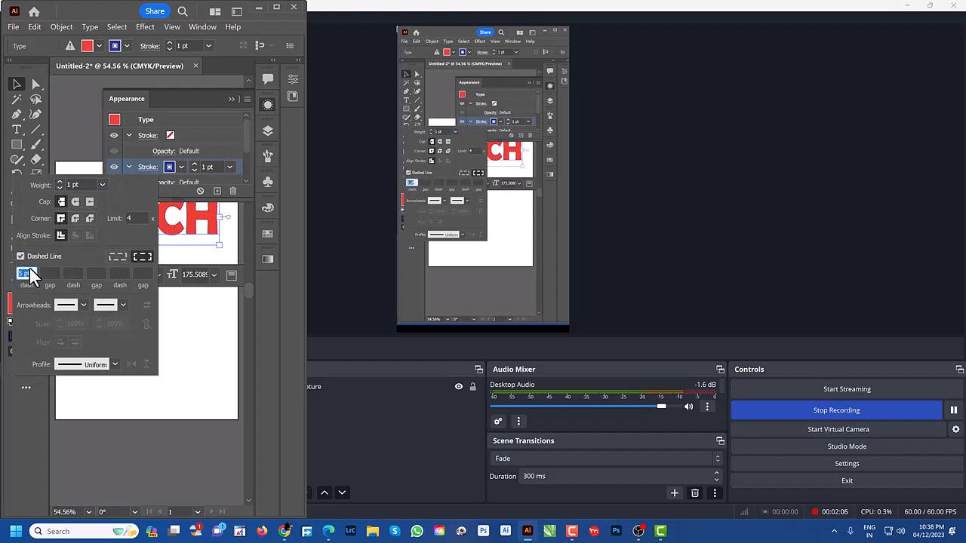
{"action": "left_click", "coordinate": [215, 118]}
{"action": "scroll", "coordinate": [112, 221], "scroll_direction": "up", "scroll_amount": 2}
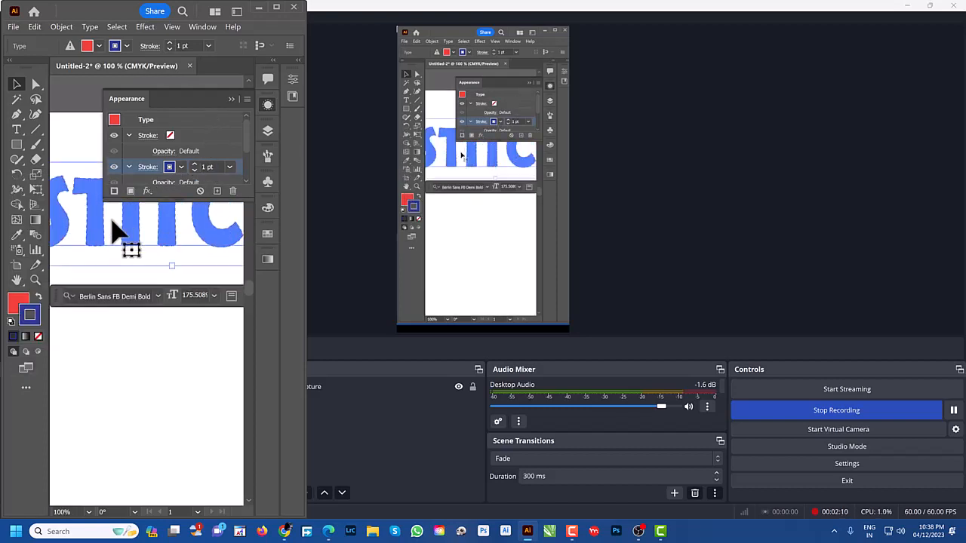
{"action": "scroll", "coordinate": [113, 223], "scroll_direction": "up", "scroll_amount": 1}
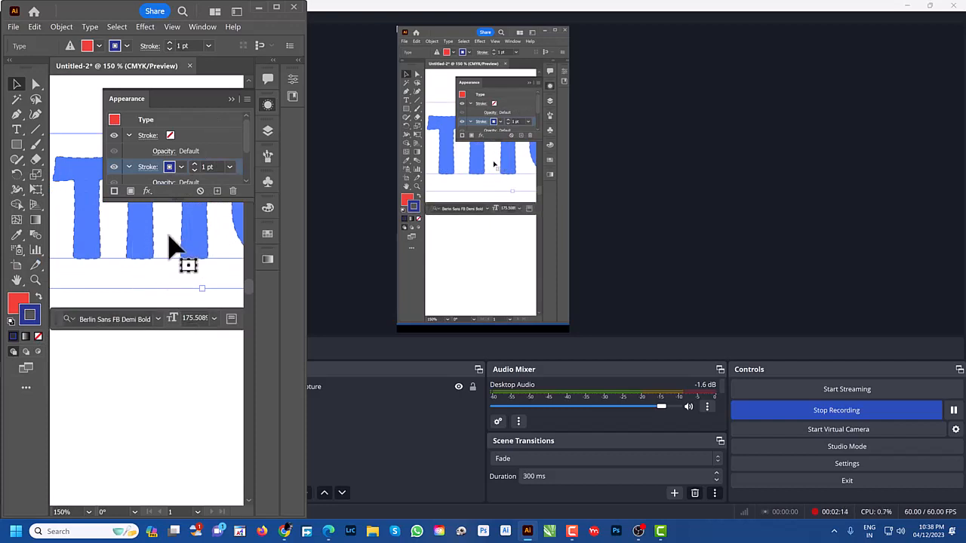
- Deselect the STITCH text and set the dark blue stroke's weight to 3 pt
{"action": "left_click", "coordinate": [90, 129]}
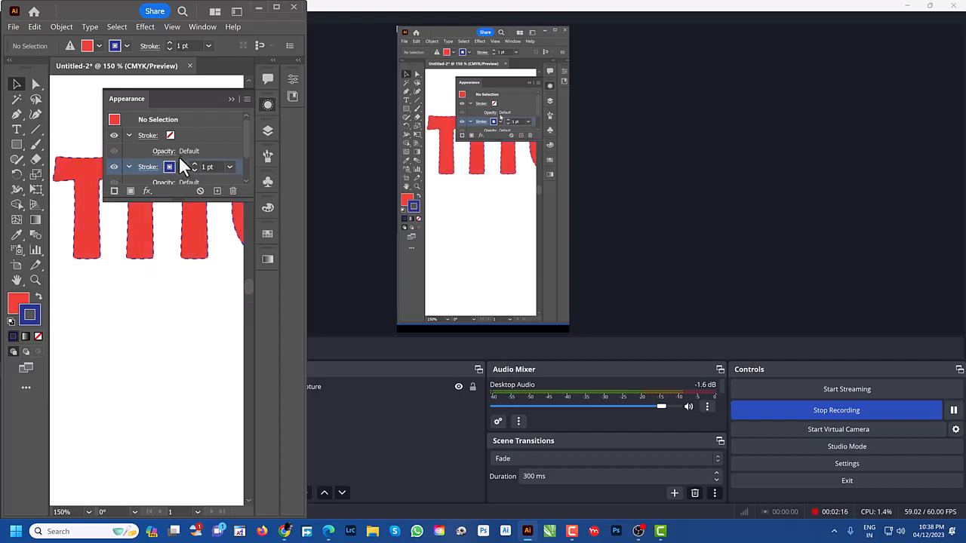
{"action": "left_click", "coordinate": [229, 167]}
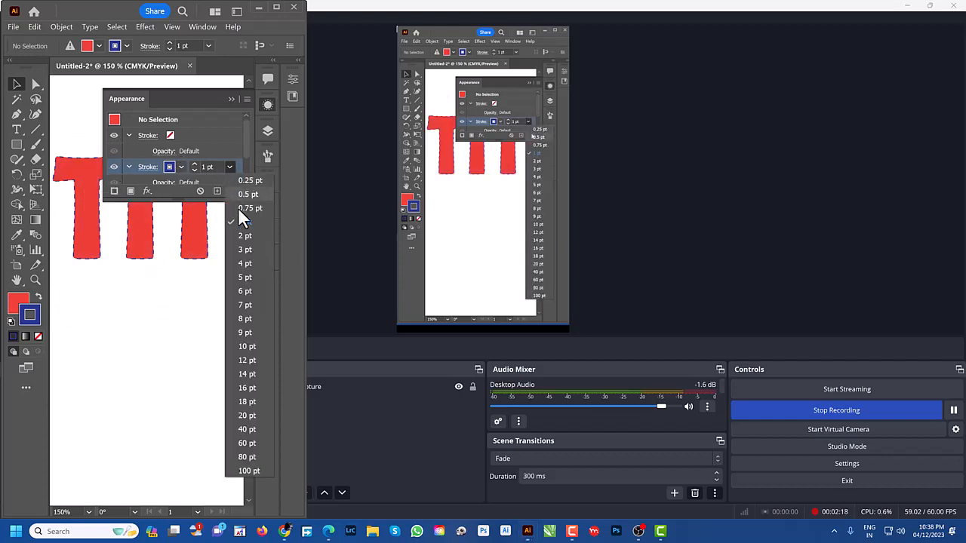
{"action": "left_click", "coordinate": [242, 250]}
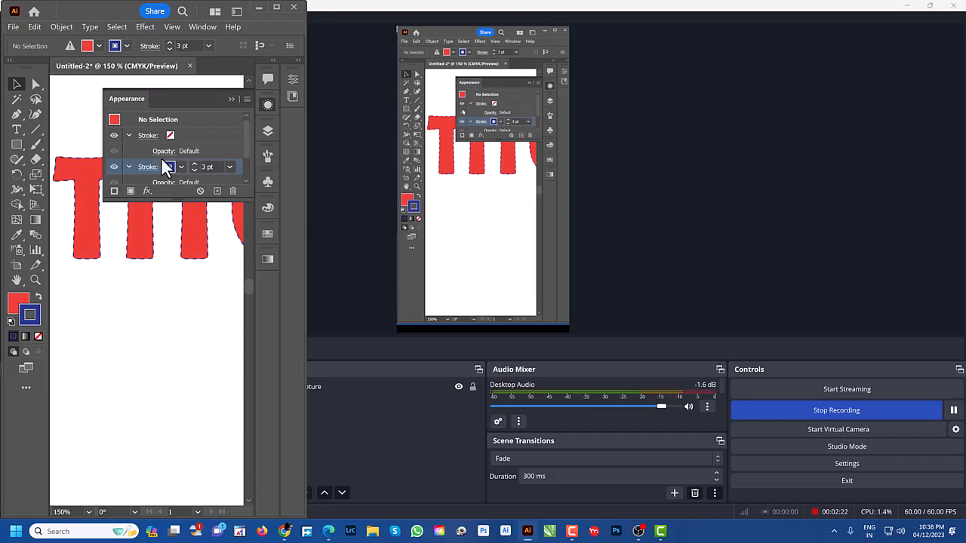
- Move the 3 pt dashed blue stroke beneath the red fill in the STITCH text's appearance order
{"action": "left_click", "coordinate": [83, 181]}
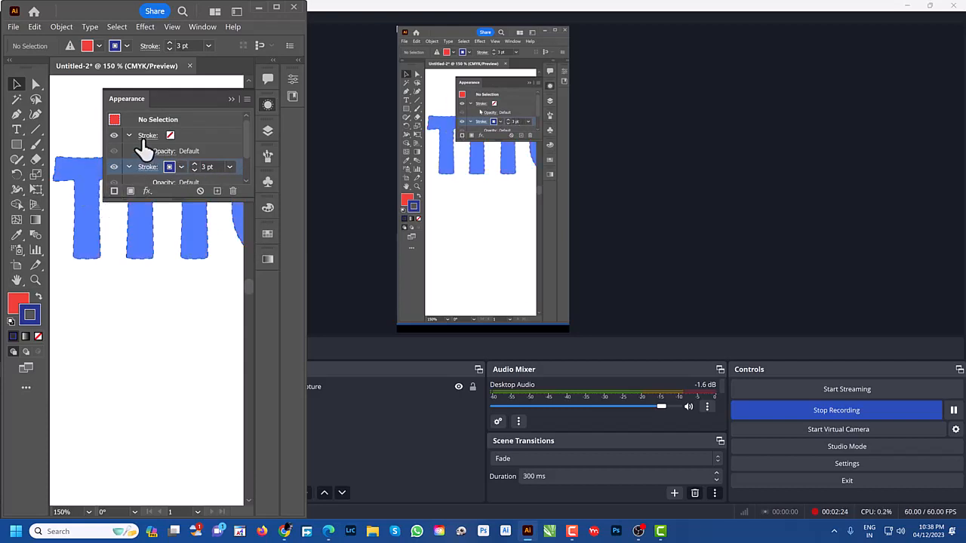
{"action": "left_click", "coordinate": [136, 317]}
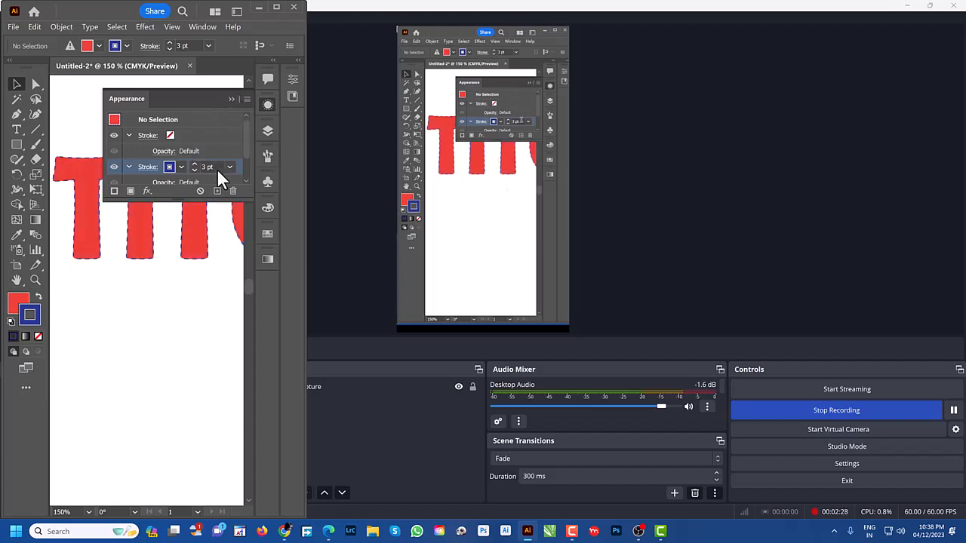
{"action": "left_click_drag", "start_coordinate": [217, 198], "coordinate": [218, 246]}
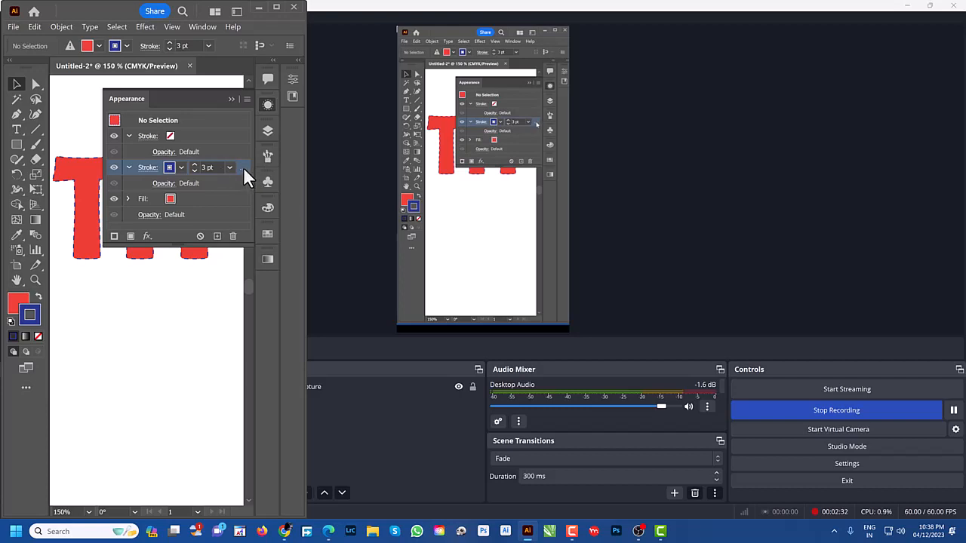
{"action": "left_click_drag", "start_coordinate": [243, 167], "coordinate": [251, 214]}
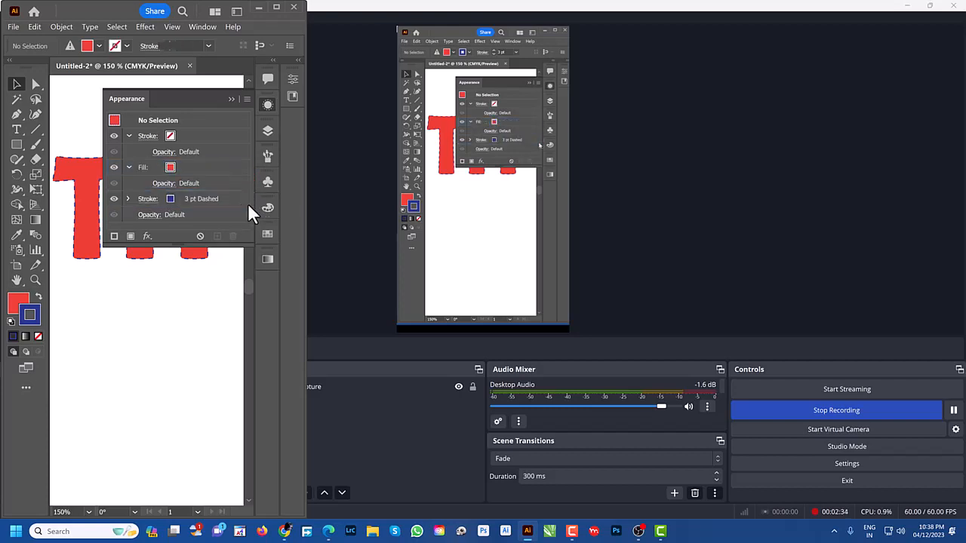
{"action": "left_click", "coordinate": [231, 96]}
- Select the STITCH text in a closer view of its letters and stop the OBS recording
{"action": "scroll", "coordinate": [163, 135], "scroll_direction": "up", "scroll_amount": 2}
{"action": "scroll", "coordinate": [163, 135], "scroll_direction": "down", "scroll_amount": 1}
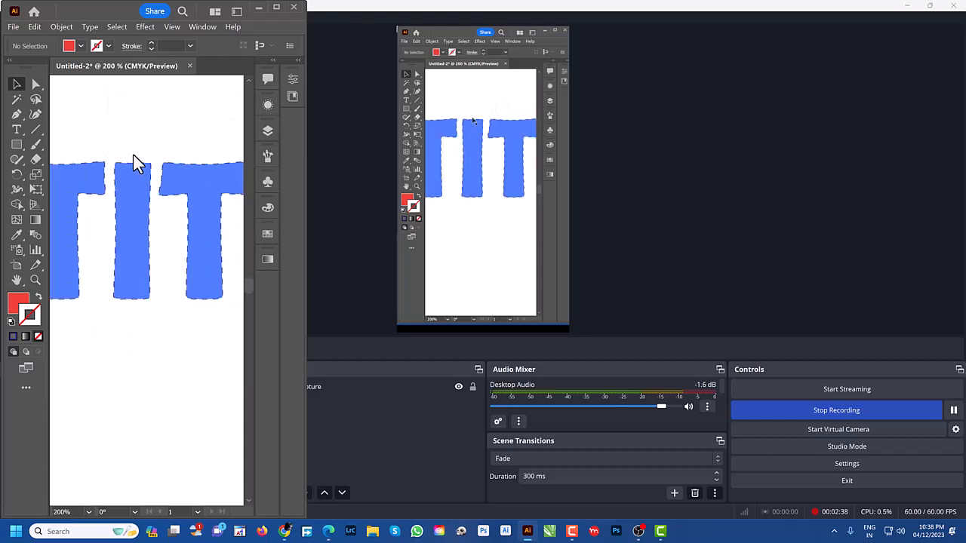
{"action": "left_click", "coordinate": [138, 153]}
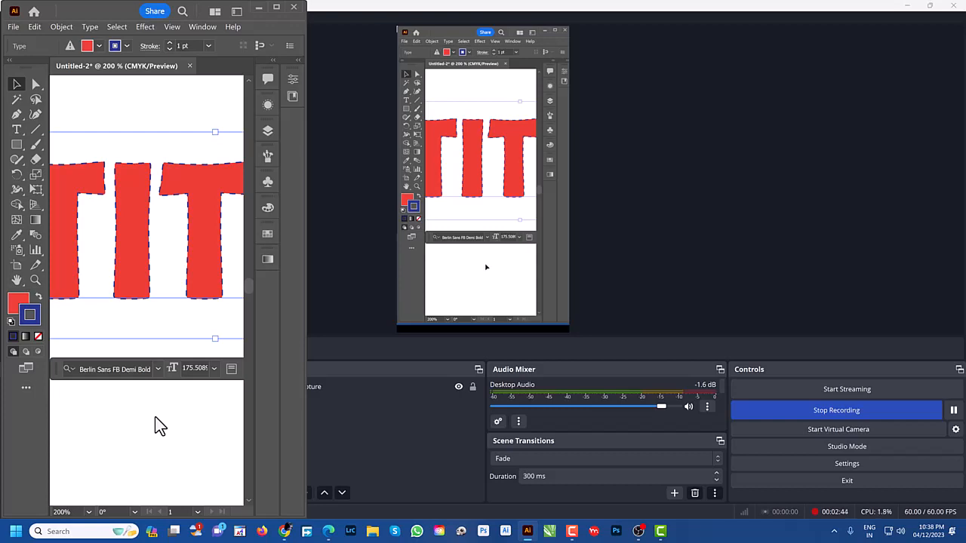
{"action": "left_click", "coordinate": [852, 410]}
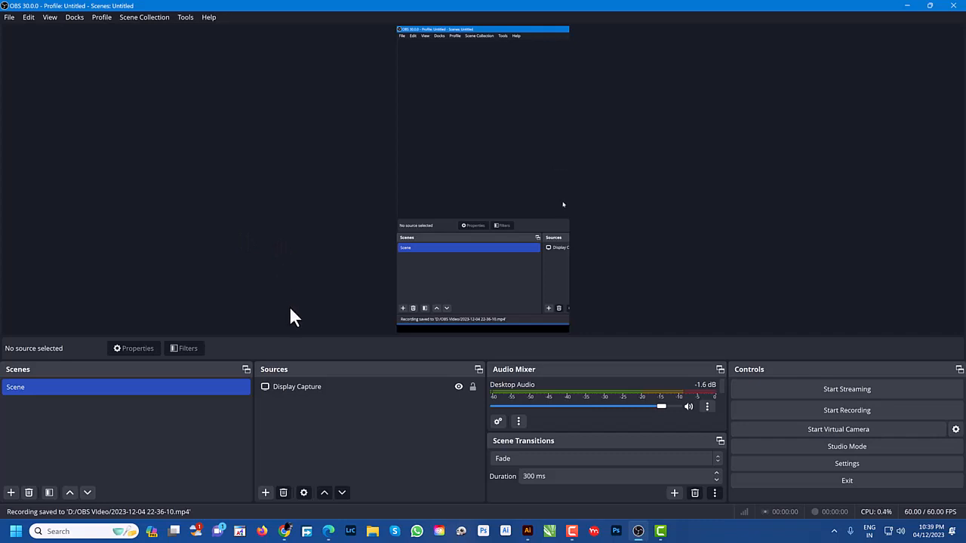
{"action": "mouse_move", "coordinate": [577, 534]}
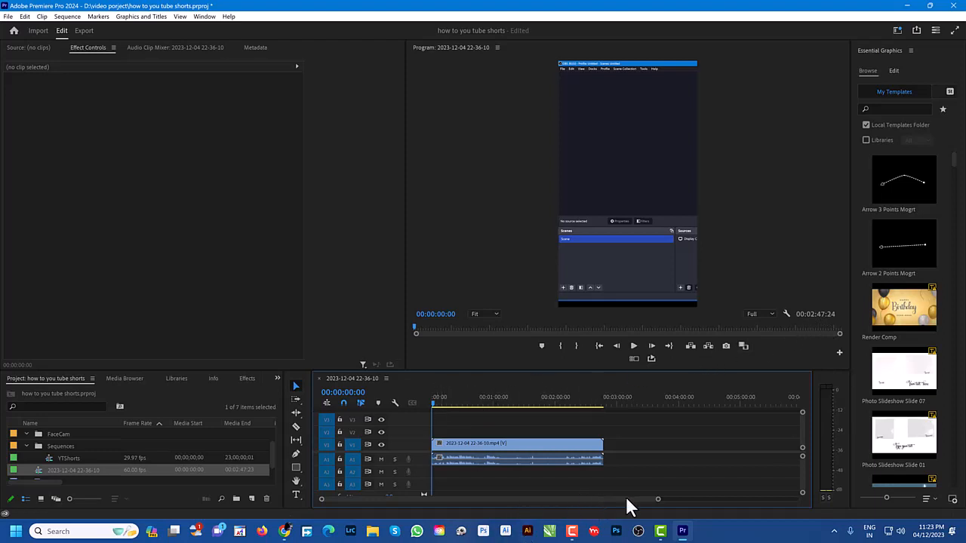
{"action": "left_click_drag", "start_coordinate": [658, 504], "coordinate": [632, 505]}
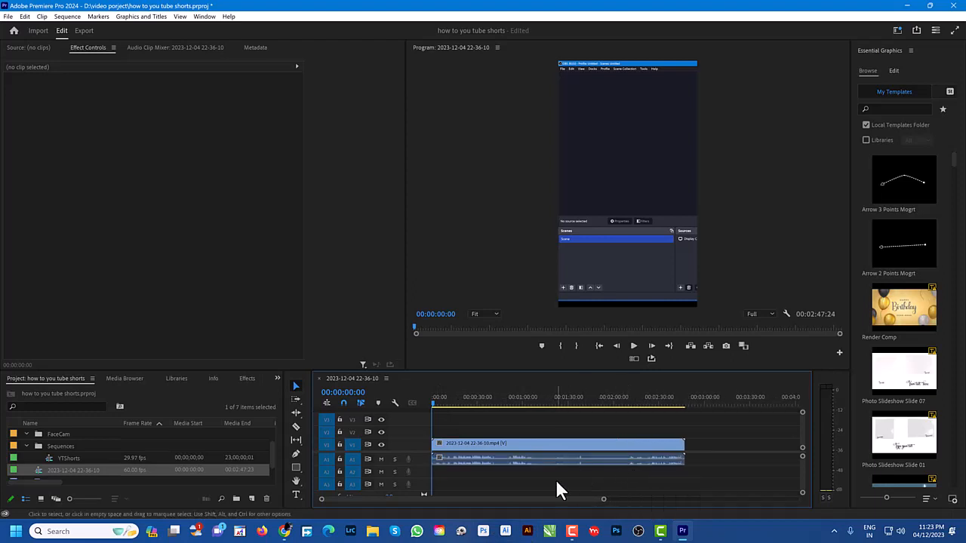
{"action": "left_click", "coordinate": [633, 346]}
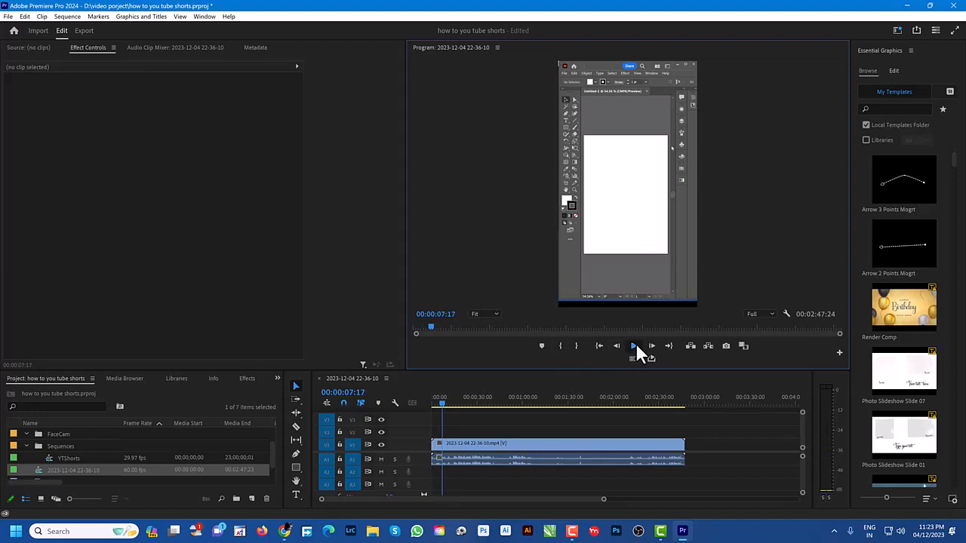
{"action": "left_click", "coordinate": [635, 345]}
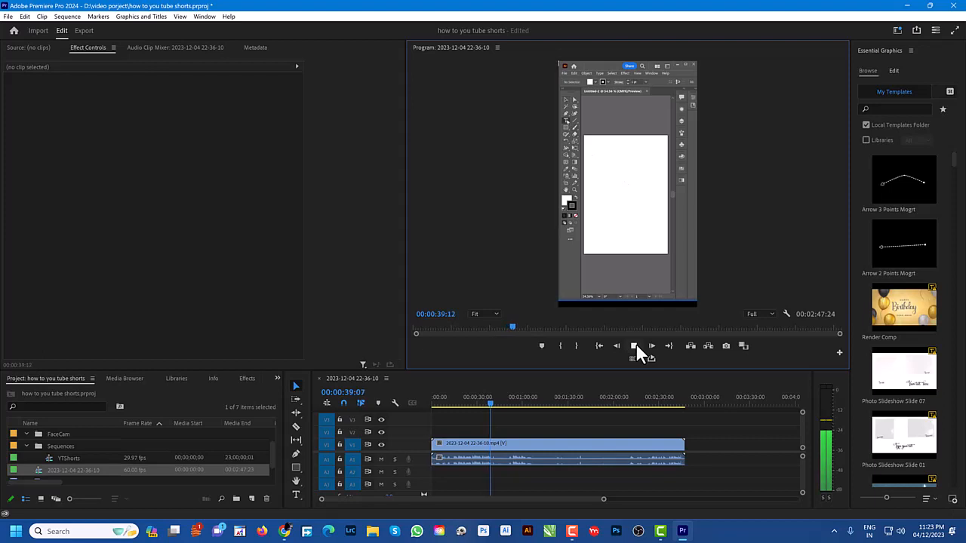
{"action": "left_click", "coordinate": [635, 347]}
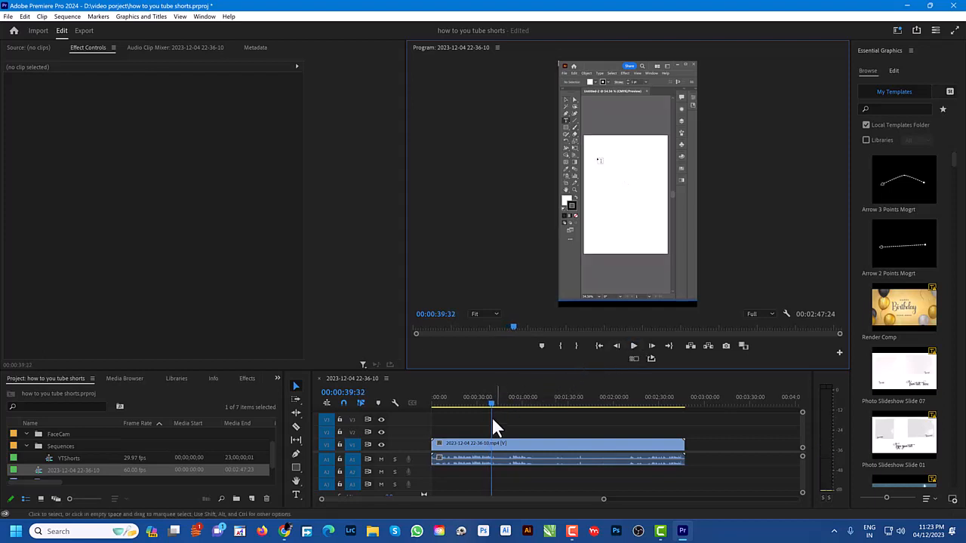
{"action": "left_click", "coordinate": [483, 447]}
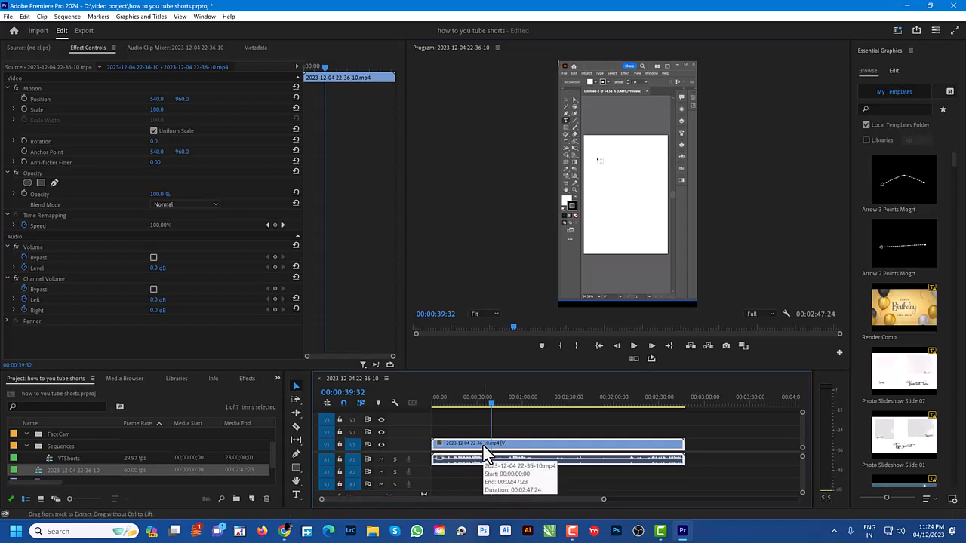
{"action": "key", "text": "ctrl+k"}
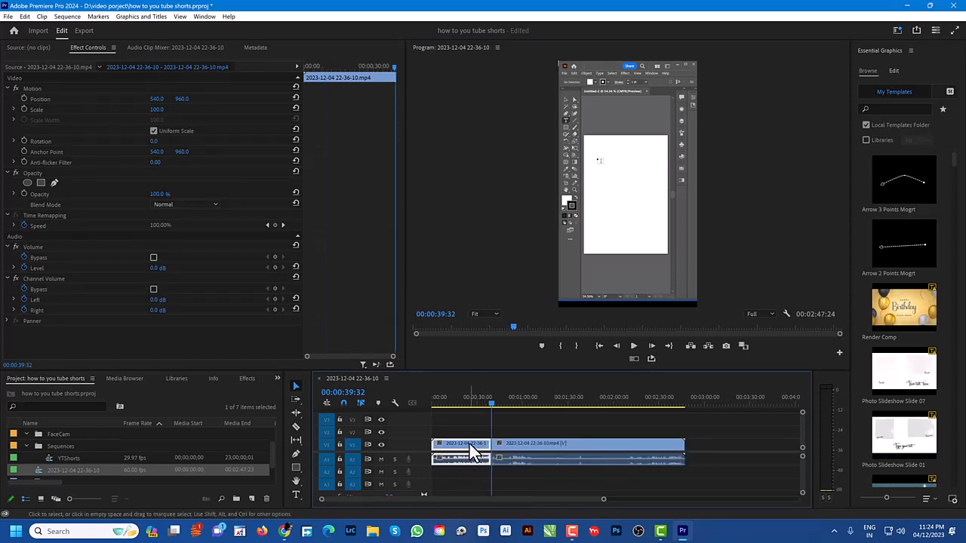
{"action": "key", "text": "Delete"}
{"action": "right_click", "coordinate": [458, 449]}
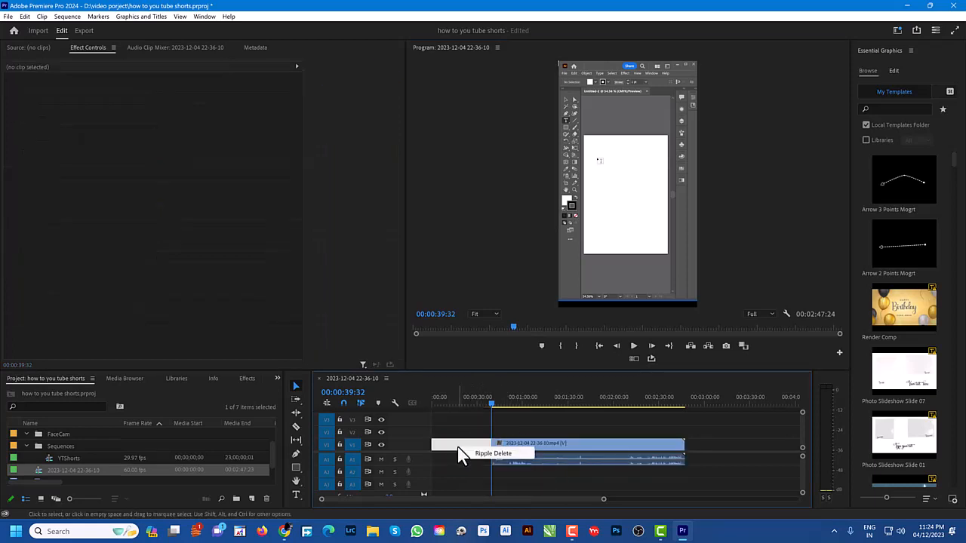
{"action": "left_click", "coordinate": [486, 453]}
- Play the trimmed recording from the start and split the clip at 00:00:58:45, just before the Appearance panel opens
{"action": "key", "text": "Home"}
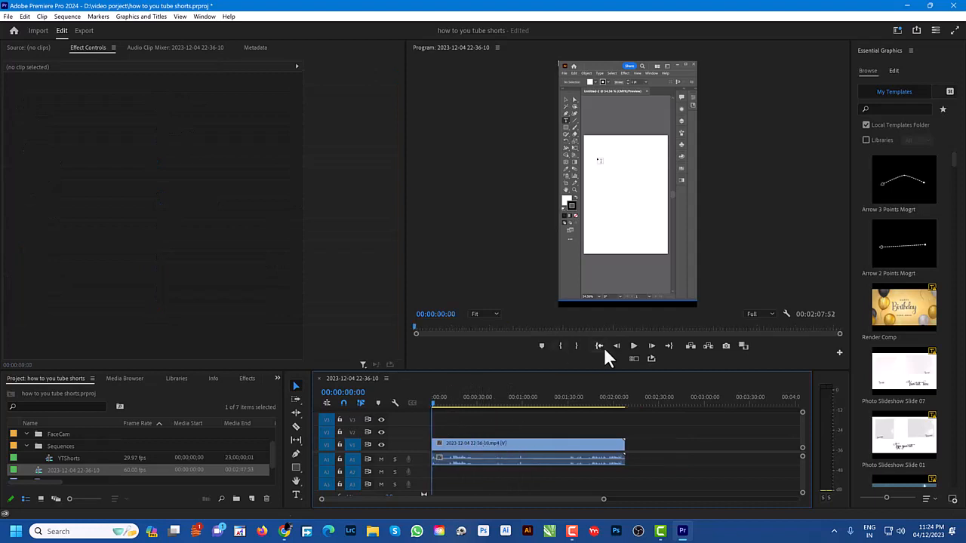
{"action": "left_click", "coordinate": [635, 343]}
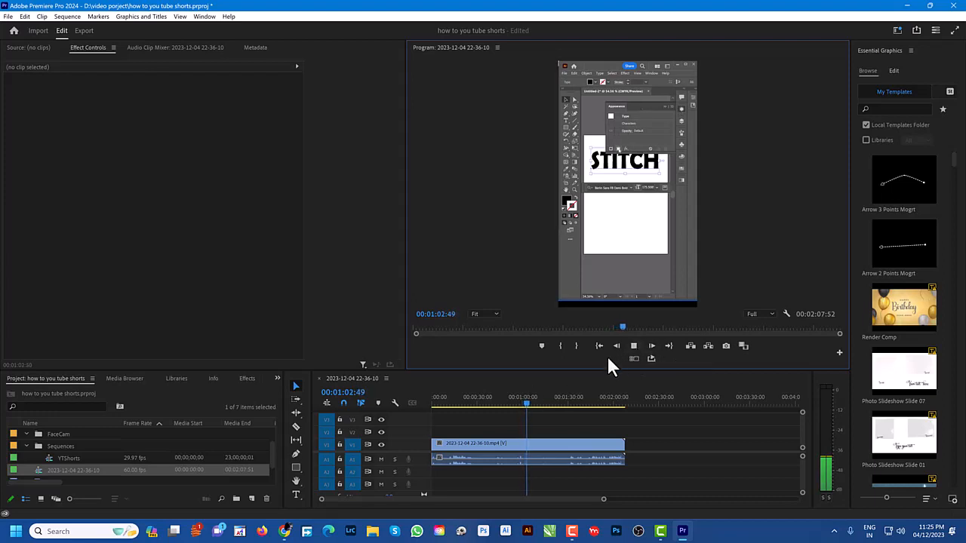
{"action": "left_click", "coordinate": [633, 347]}
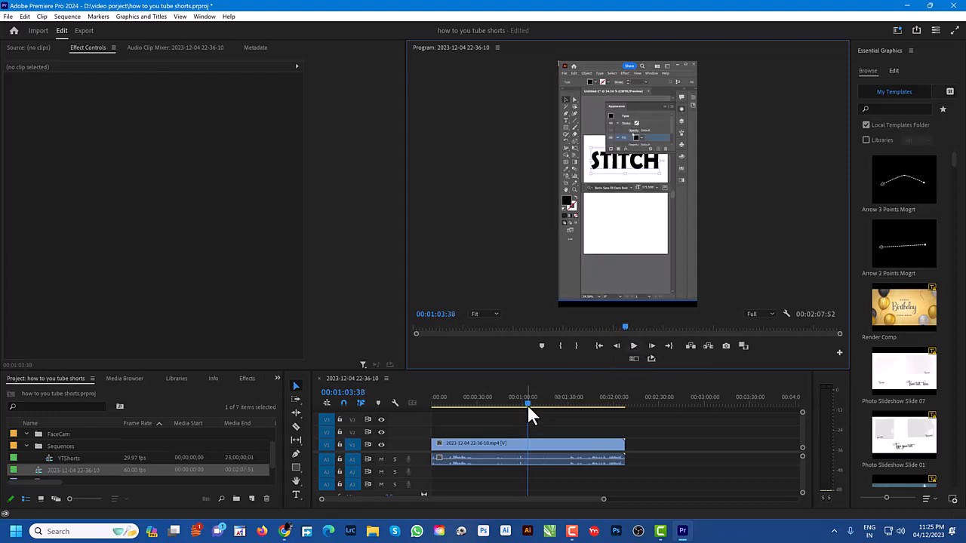
{"action": "left_click_drag", "start_coordinate": [527, 402], "coordinate": [520, 407]}
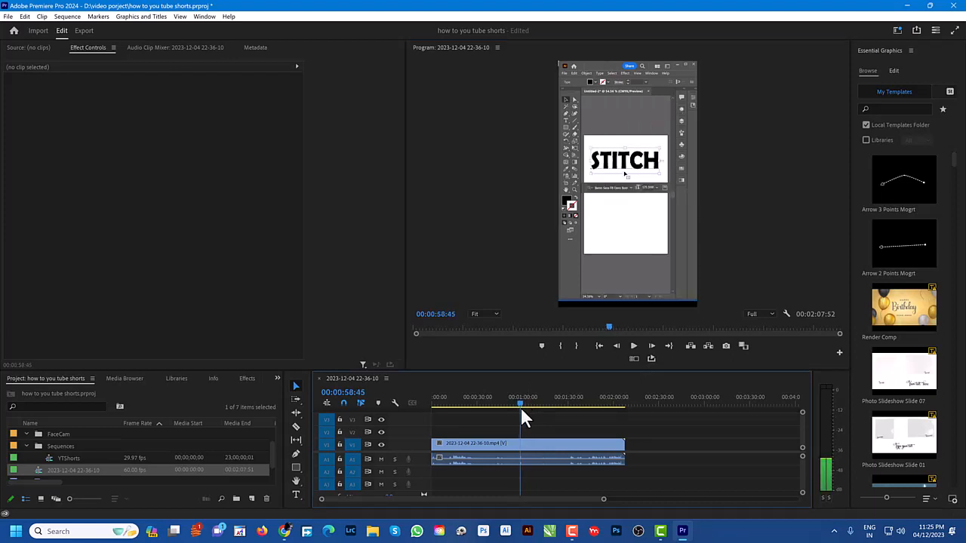
{"action": "left_click", "coordinate": [521, 456]}
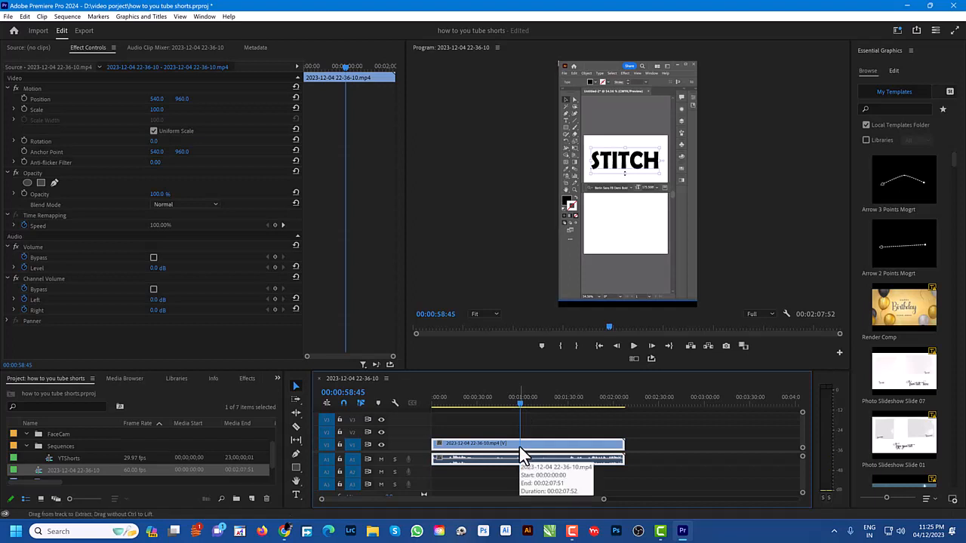
{"action": "key", "text": "ctrl+k"}
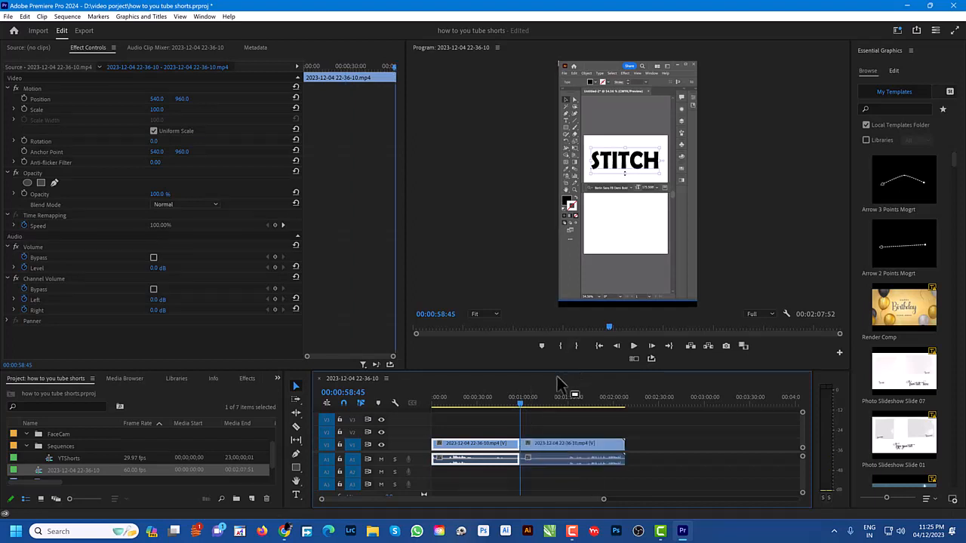
- Replay the sequence from the start and split the first clip at 00:00:17:12, where the font list is open
{"action": "left_click_drag", "start_coordinate": [520, 402], "coordinate": [418, 419]}
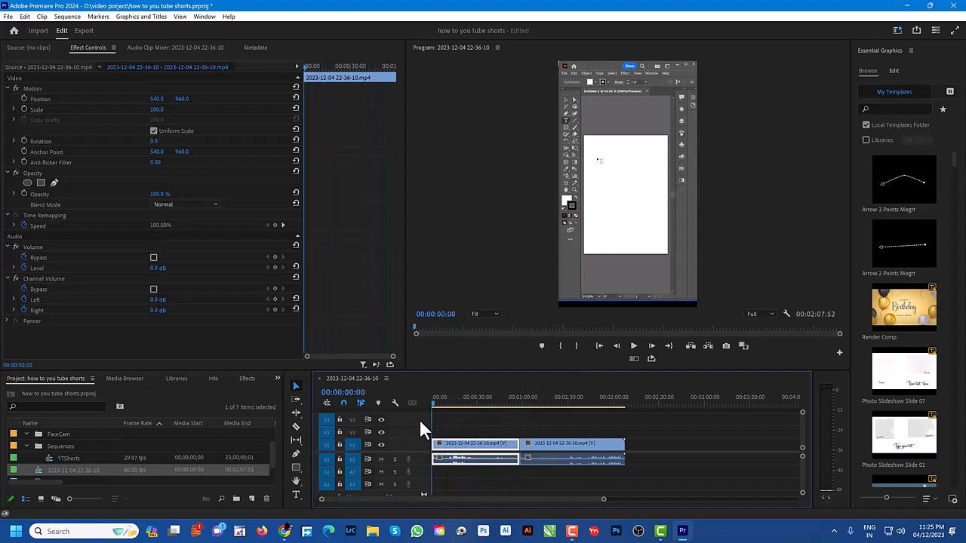
{"action": "left_click", "coordinate": [634, 346]}
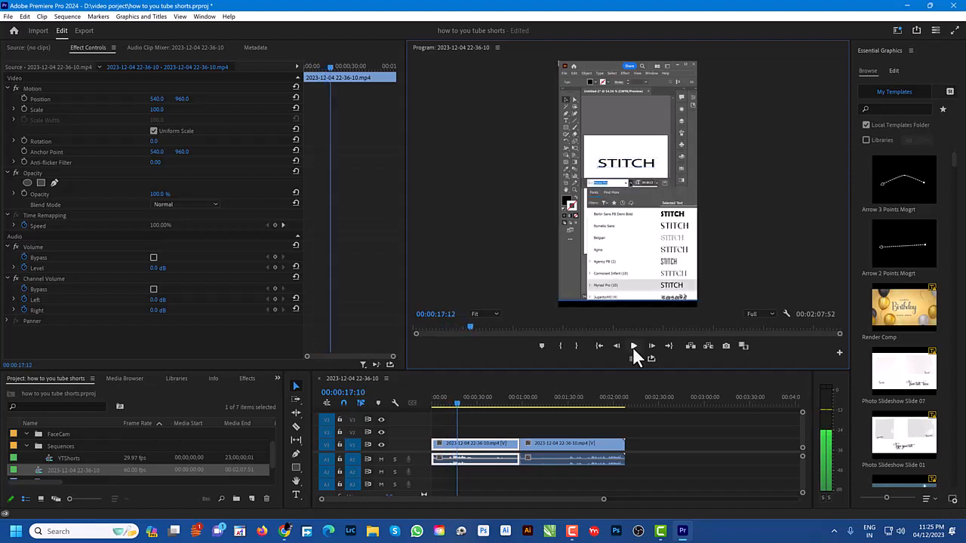
{"action": "left_click", "coordinate": [632, 346]}
{"action": "left_click", "coordinate": [481, 451]}
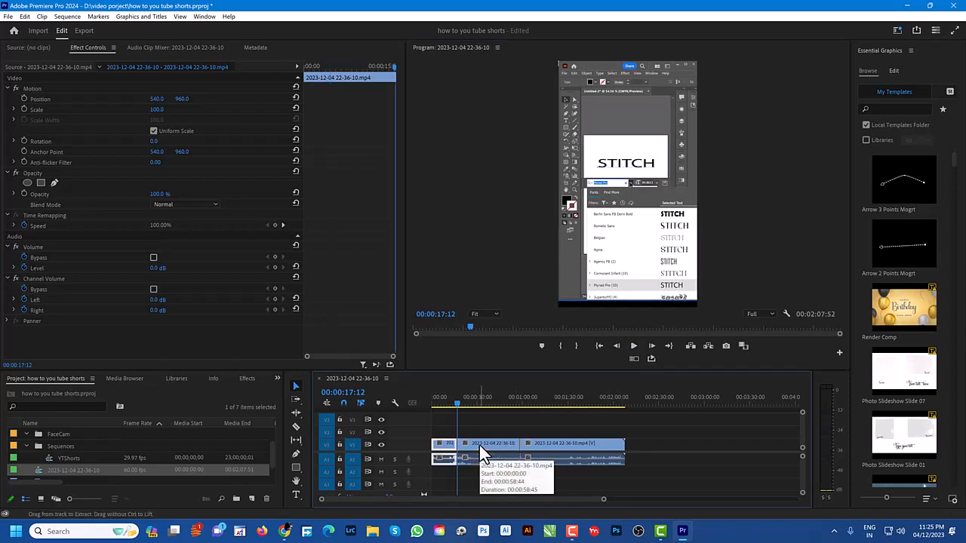
{"action": "key", "text": "ctrl+k"}
- Delete the middle clip between 00:00:17:12 and 00:00:58:45 and ripple delete the gap it leaves
{"action": "right_click", "coordinate": [488, 447]}
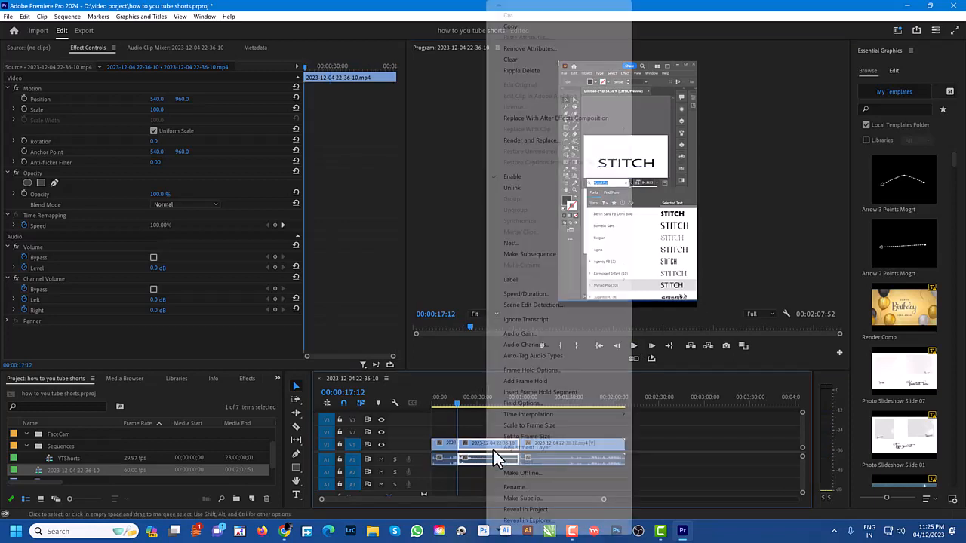
{"action": "left_click", "coordinate": [469, 446]}
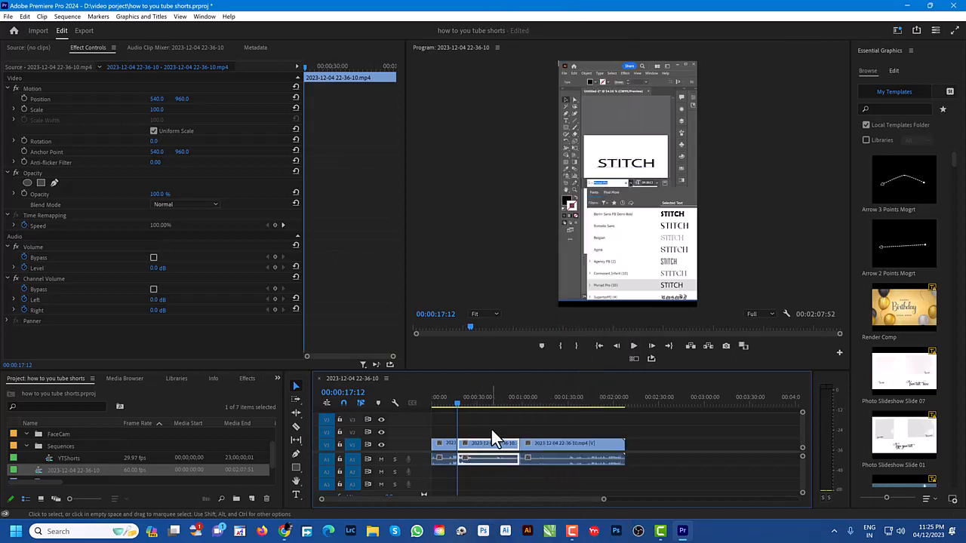
{"action": "key", "text": "Delete"}
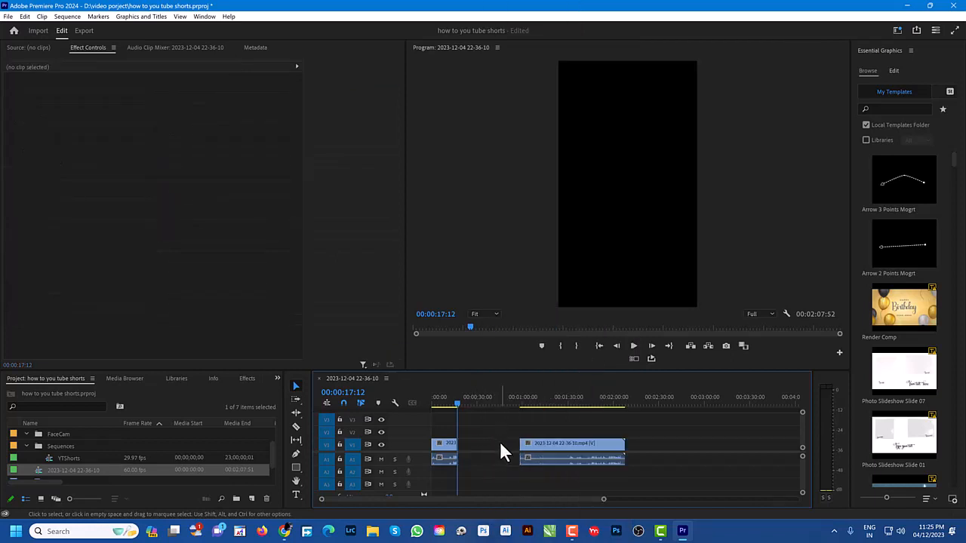
{"action": "right_click", "coordinate": [500, 447]}
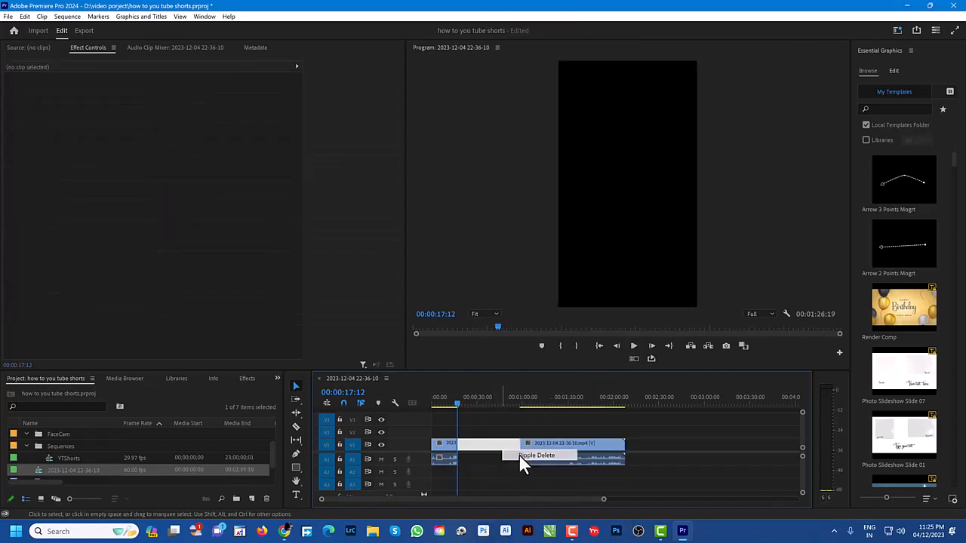
{"action": "left_click", "coordinate": [519, 455]}
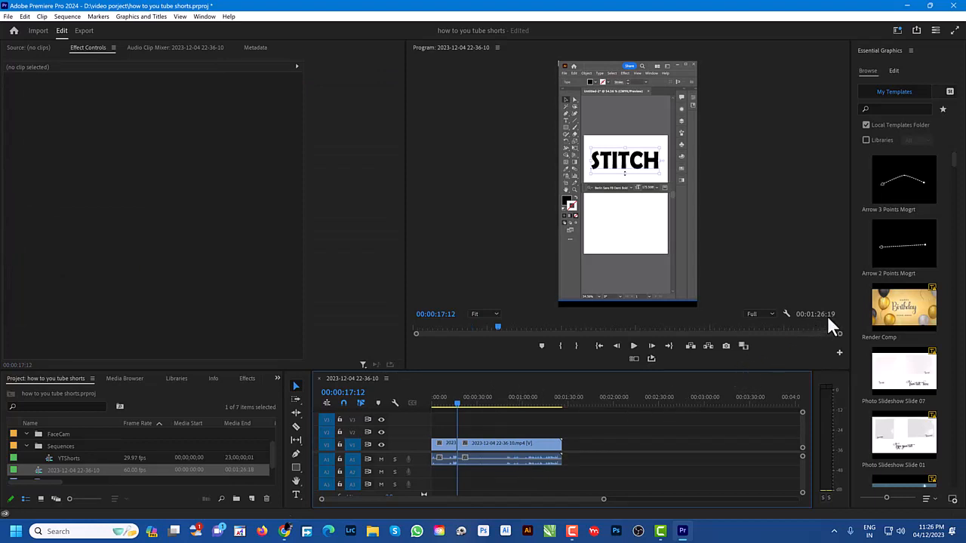
- Replay the footage around the first cut and split the second clip at 00:00:26:24, where the fill swatches are open and the text is still black
{"action": "left_click", "coordinate": [633, 346]}
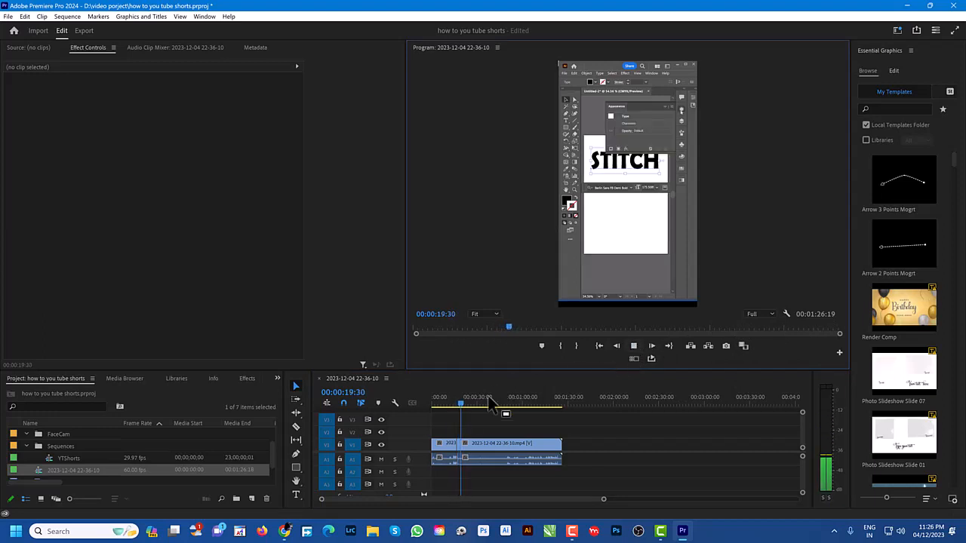
{"action": "left_click", "coordinate": [458, 405]}
{"action": "left_click_drag", "start_coordinate": [457, 405], "coordinate": [445, 407]}
{"action": "left_click", "coordinate": [633, 345]}
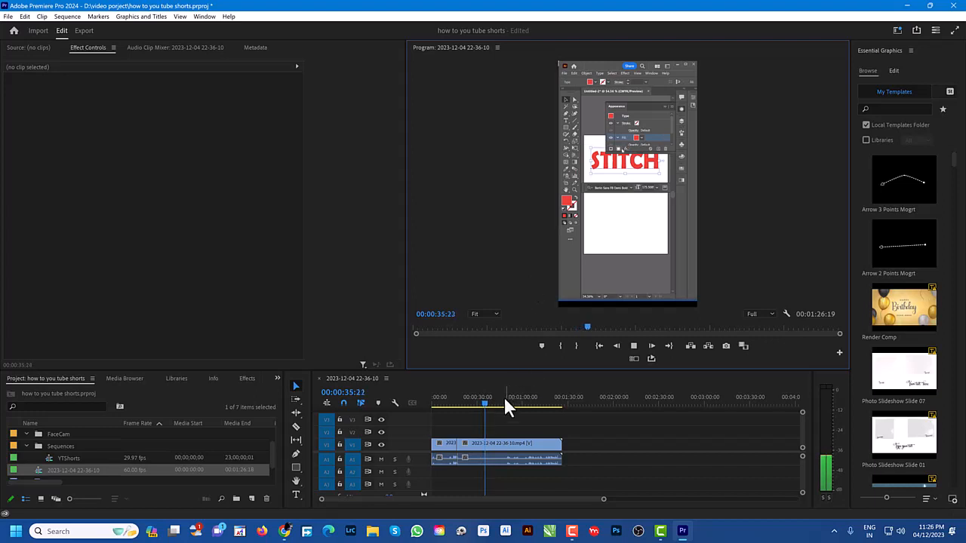
{"action": "left_click", "coordinate": [479, 406]}
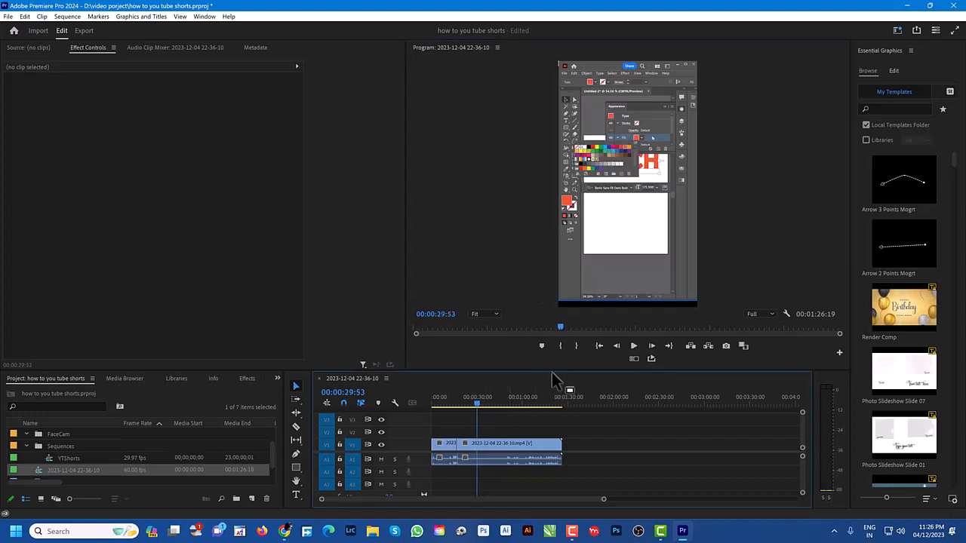
{"action": "left_click", "coordinate": [634, 348]}
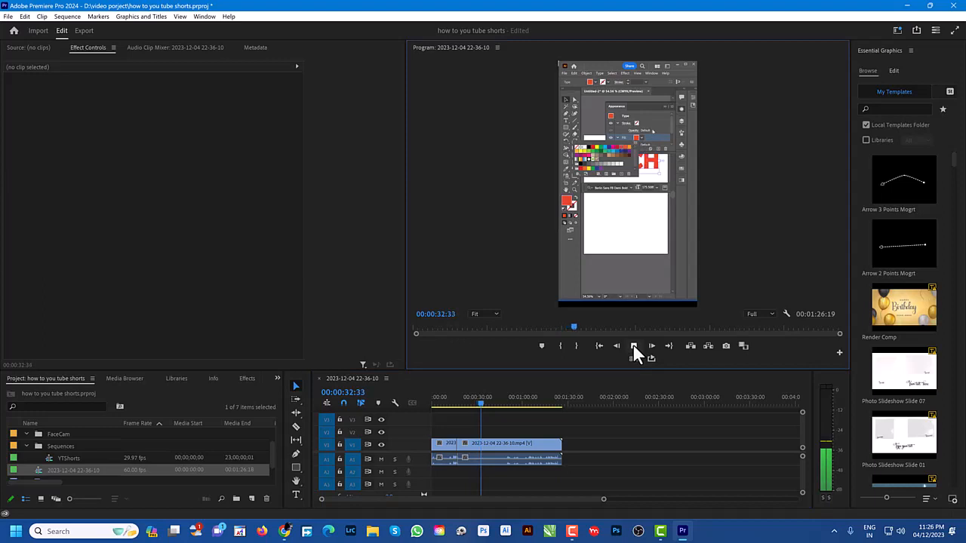
{"action": "left_click", "coordinate": [634, 349]}
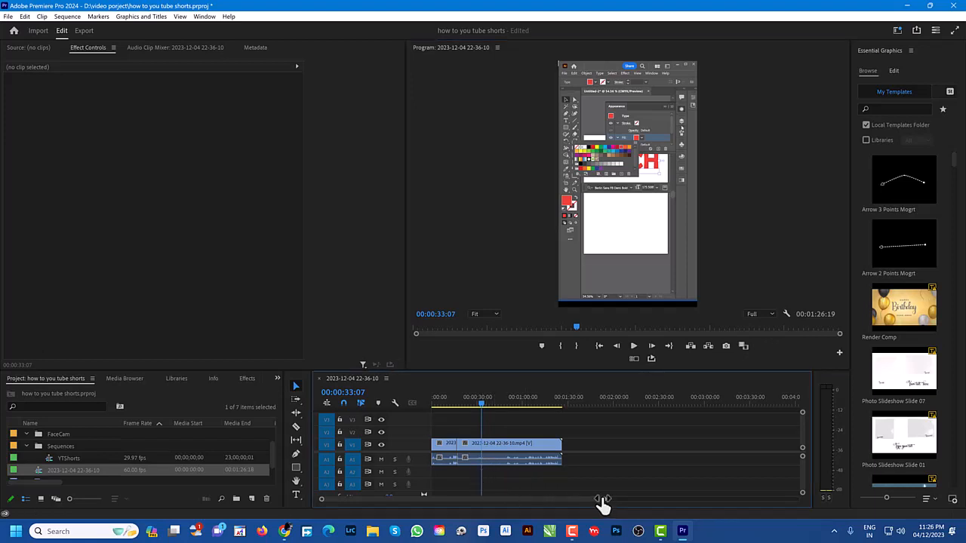
{"action": "left_click_drag", "start_coordinate": [597, 500], "coordinate": [582, 501]}
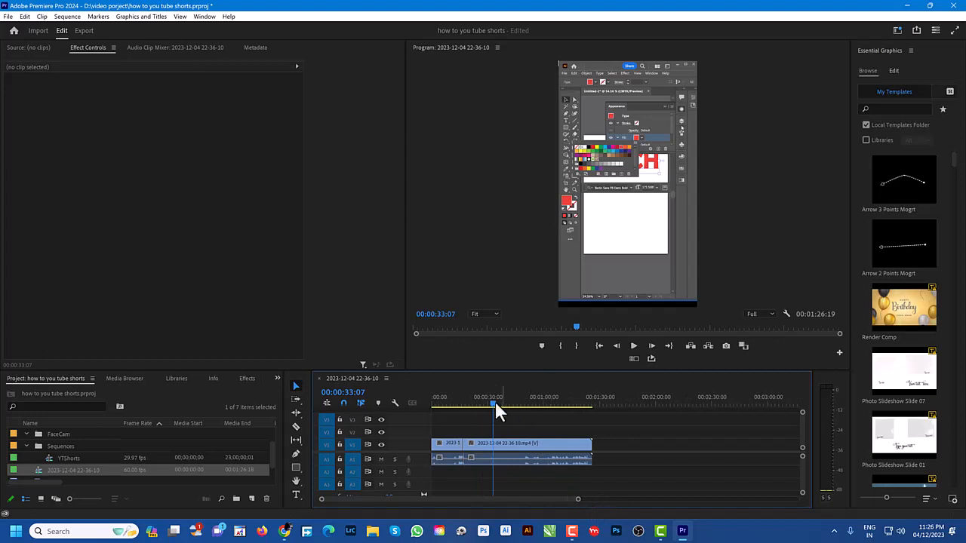
{"action": "left_click_drag", "start_coordinate": [494, 402], "coordinate": [481, 409]}
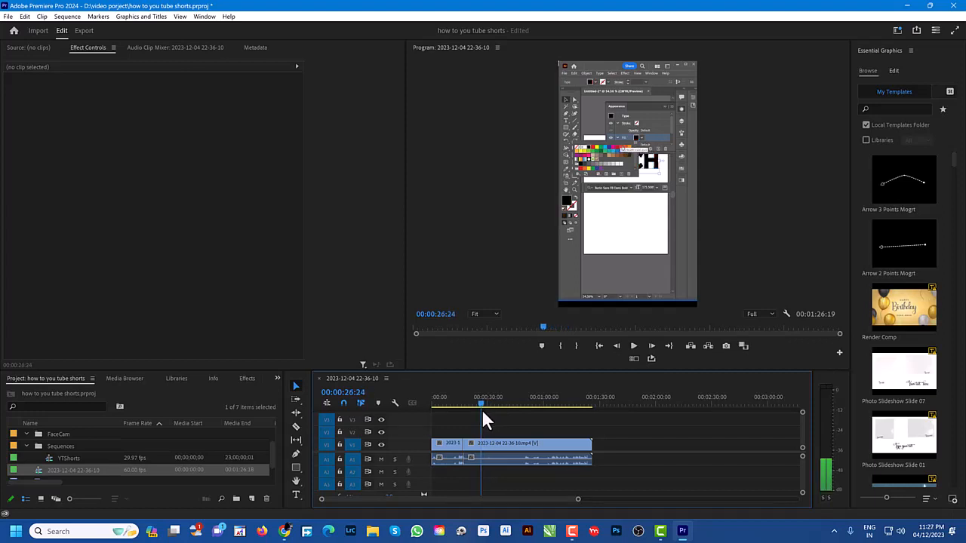
{"action": "left_click", "coordinate": [492, 443]}
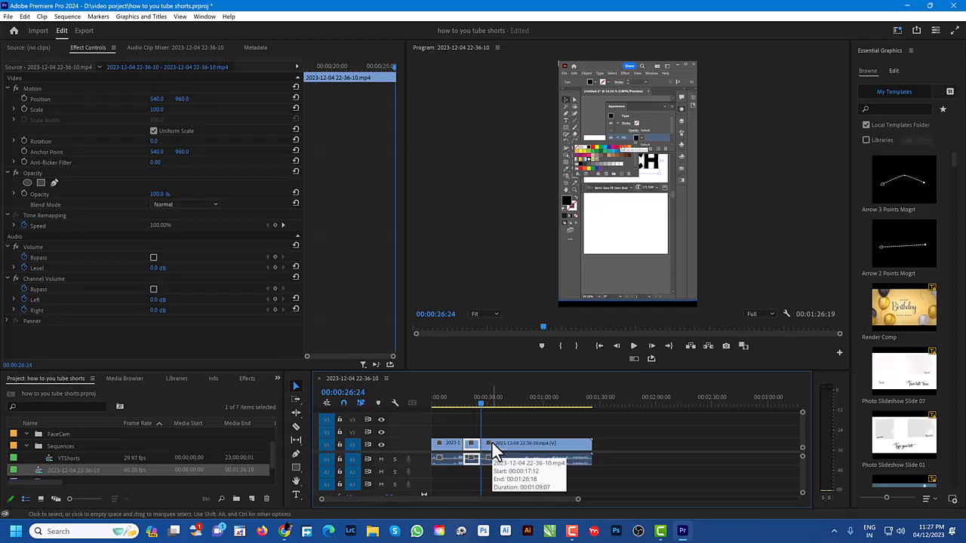
- Replay the red fill passage and split the last clip at 00:00:33:24, just before the swatches close
{"action": "left_click_drag", "start_coordinate": [482, 402], "coordinate": [495, 402]}
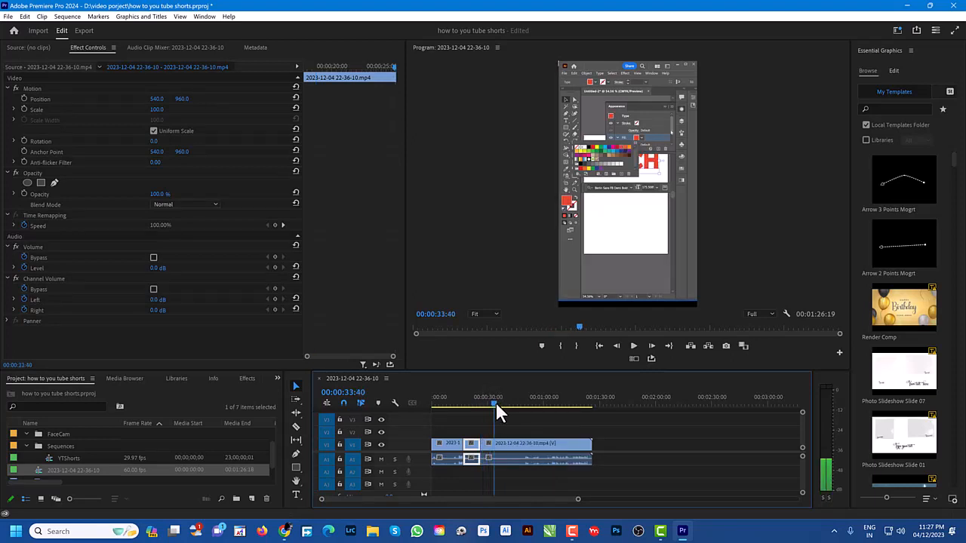
{"action": "left_click", "coordinate": [634, 349]}
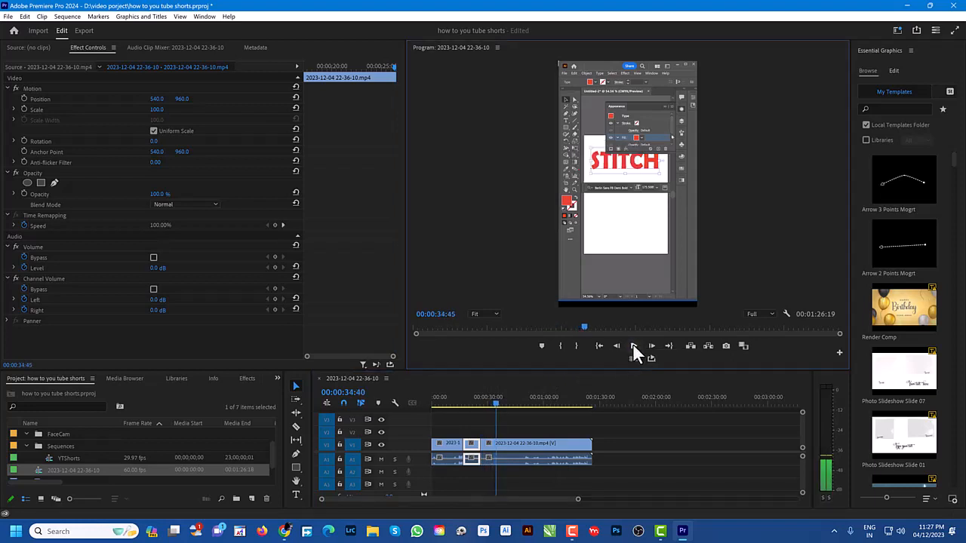
{"action": "left_click", "coordinate": [633, 347]}
{"action": "left_click_drag", "start_coordinate": [493, 402], "coordinate": [494, 404]}
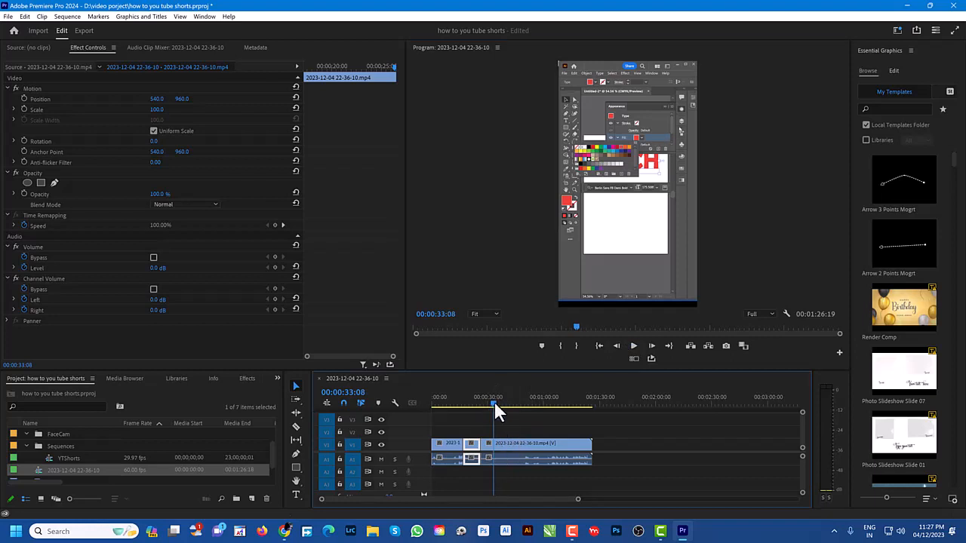
{"action": "left_click", "coordinate": [494, 402]}
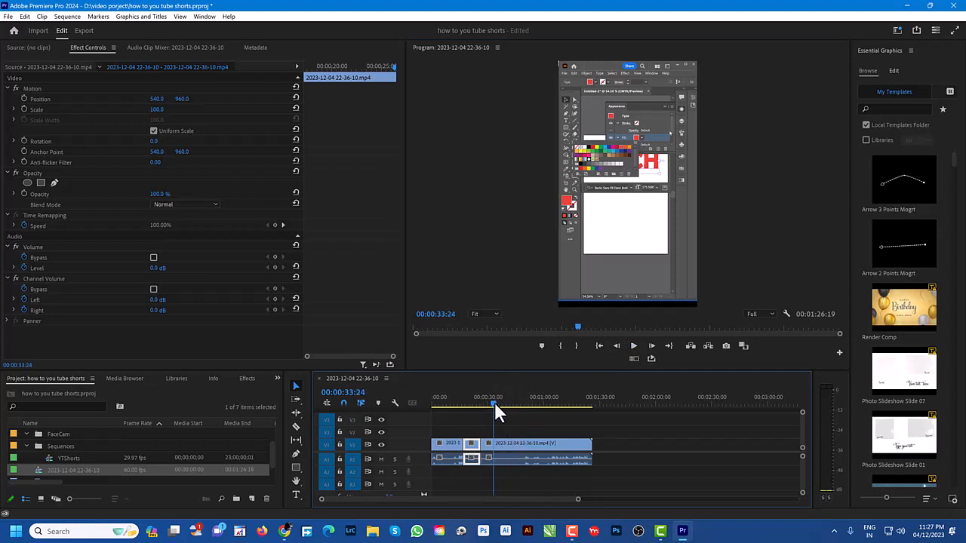
{"action": "left_click", "coordinate": [502, 449]}
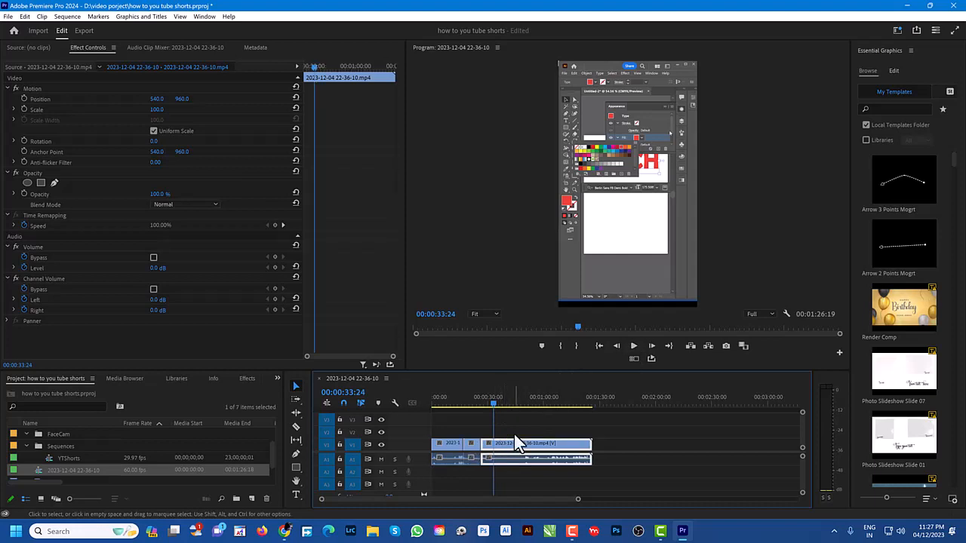
{"action": "left_click", "coordinate": [486, 443]}
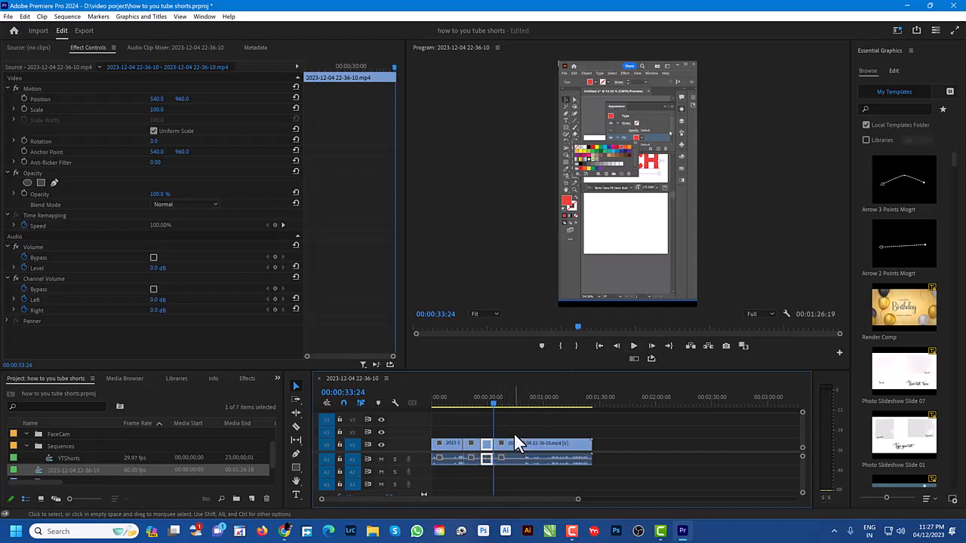
- Try to remove the short segment between 00:00:26:24 and 00:00:33:24 by trimming at its edge
{"action": "left_click", "coordinate": [488, 446]}
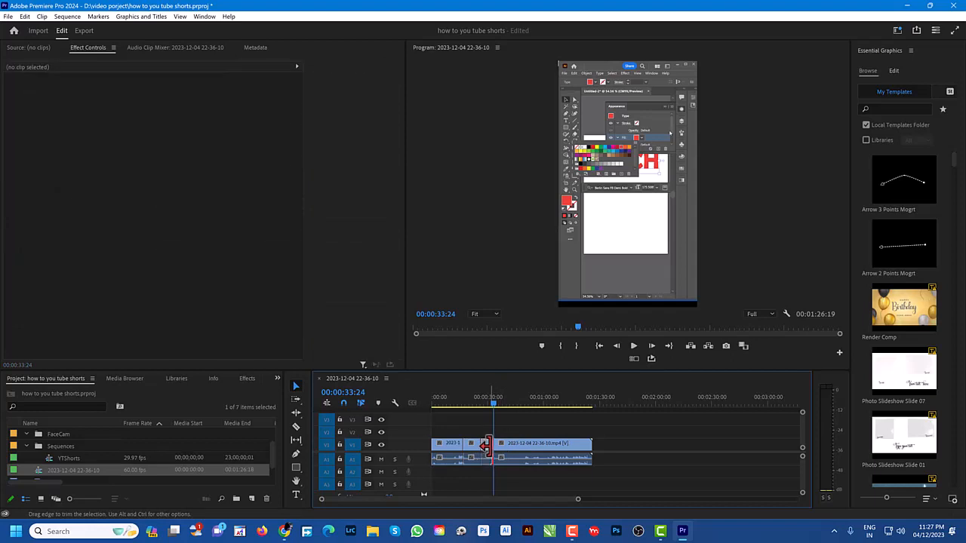
{"action": "left_click_drag", "start_coordinate": [486, 446], "coordinate": [474, 446]}
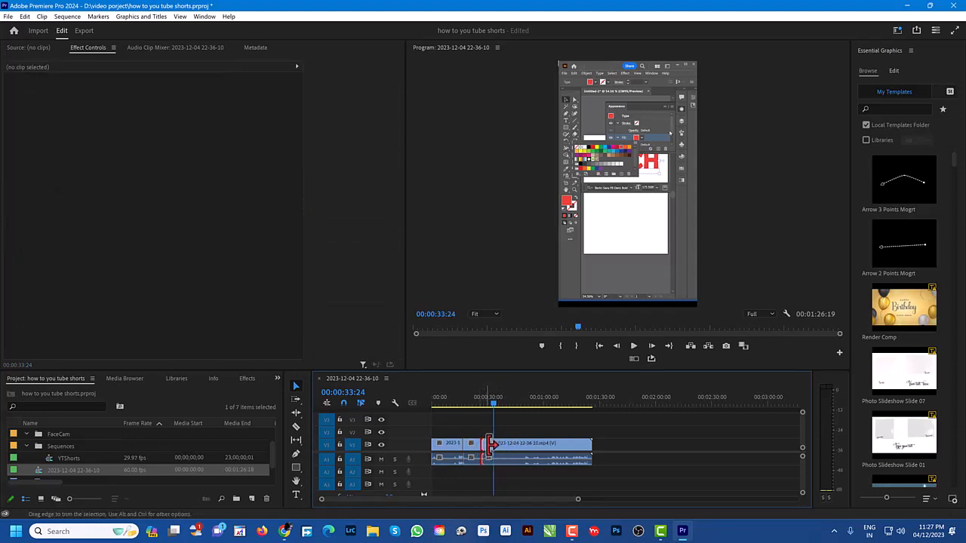
{"action": "left_click", "coordinate": [487, 446]}
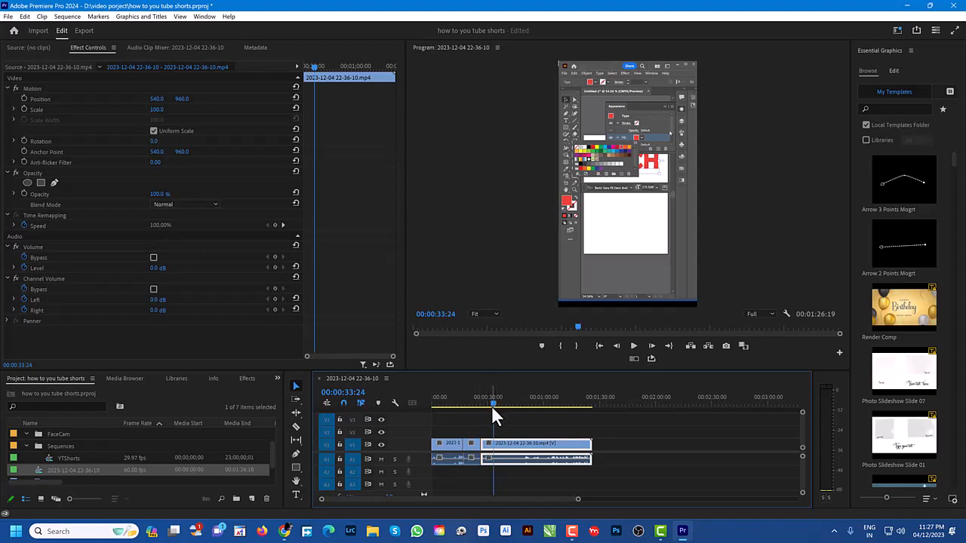
- Return to the sequence start, unlink the last clip's audio from its video and delete that audio
{"action": "left_click_drag", "start_coordinate": [491, 405], "coordinate": [431, 412]}
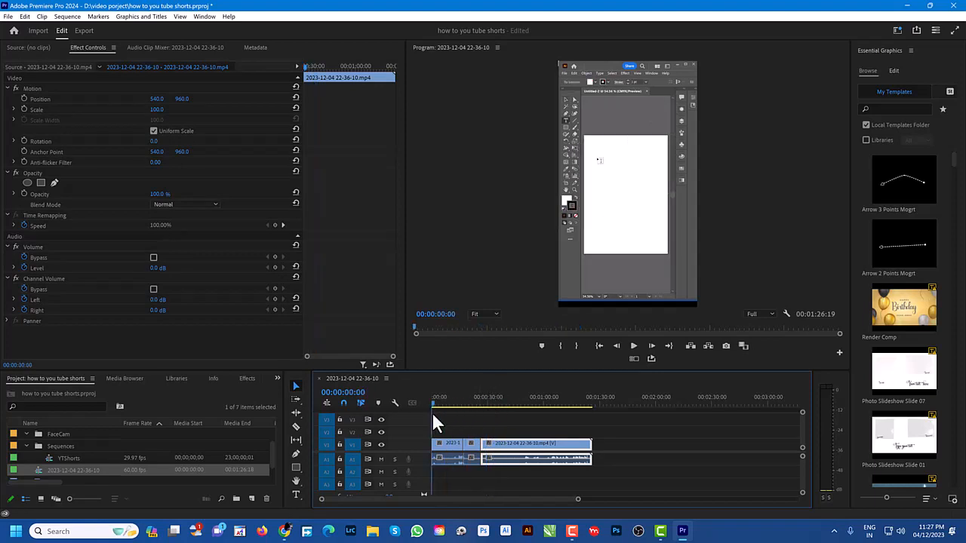
{"action": "left_click", "coordinate": [495, 473]}
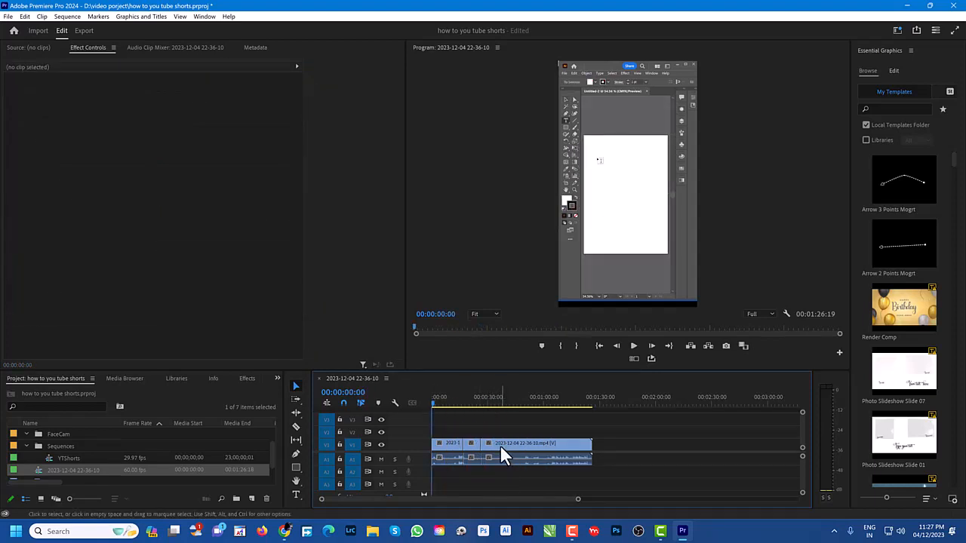
{"action": "right_click", "coordinate": [500, 445]}
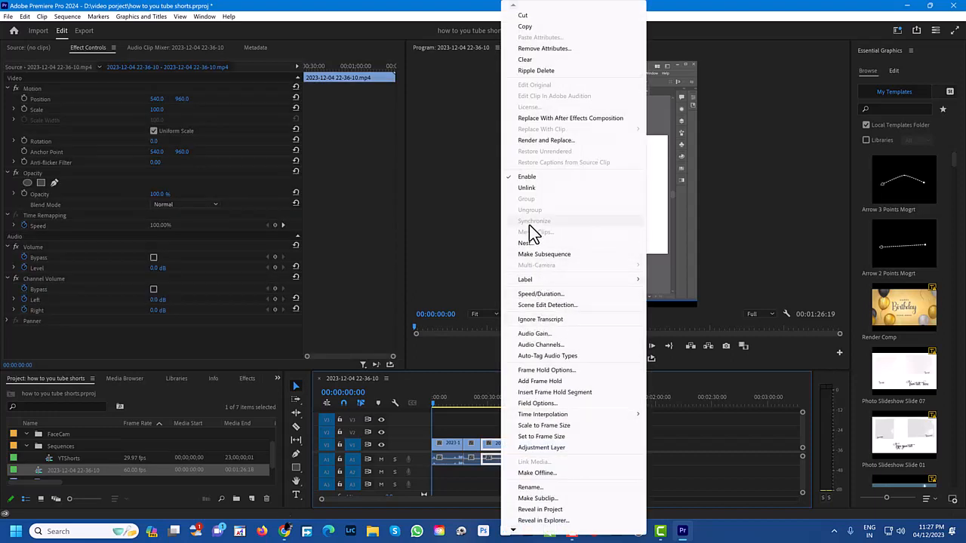
{"action": "left_click", "coordinate": [530, 188]}
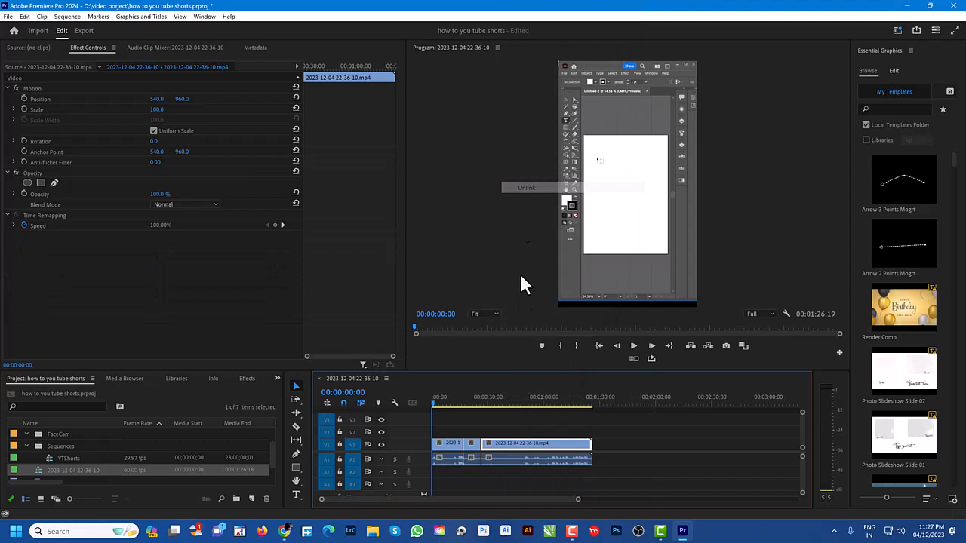
{"action": "left_click", "coordinate": [490, 481]}
{"action": "left_click", "coordinate": [506, 458]}
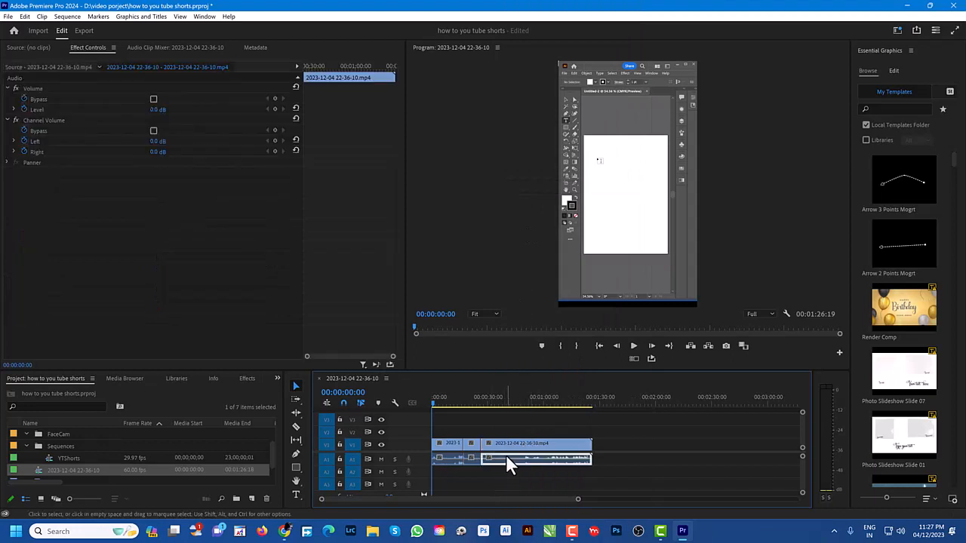
{"action": "key", "text": "Delete"}
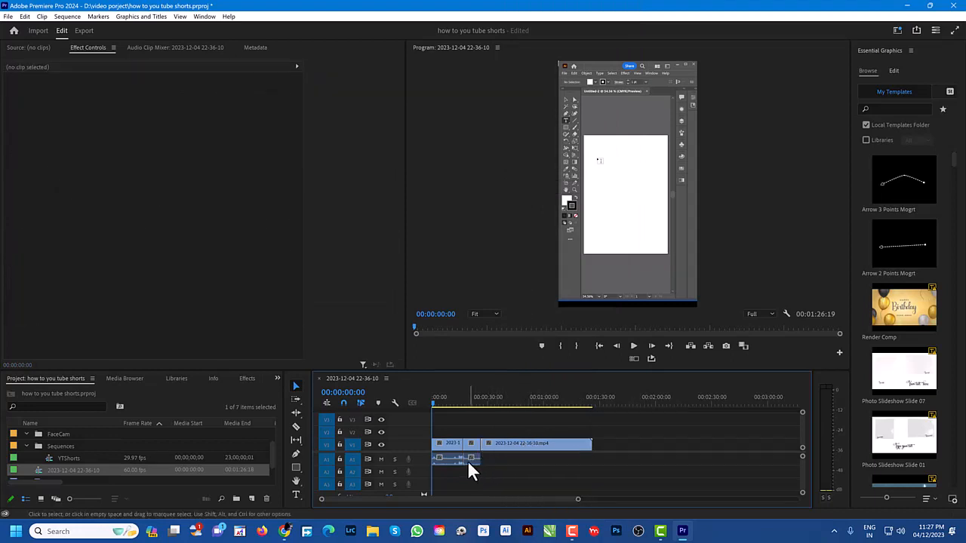
{"action": "right_click", "coordinate": [468, 458]}
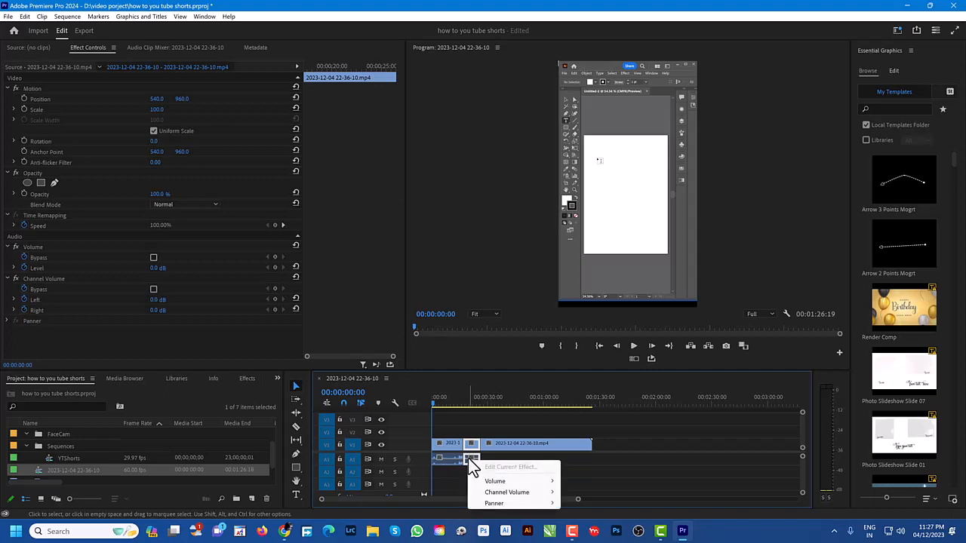
{"action": "right_click", "coordinate": [467, 444]}
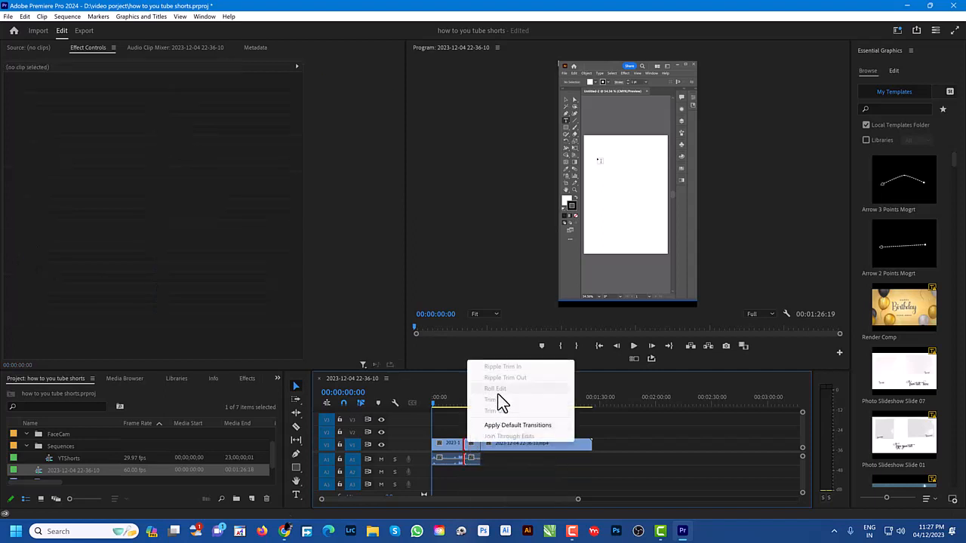
{"action": "left_click", "coordinate": [487, 464]}
- Unlink the first clip's audio from its video and delete that audio
{"action": "left_click", "coordinate": [453, 441]}
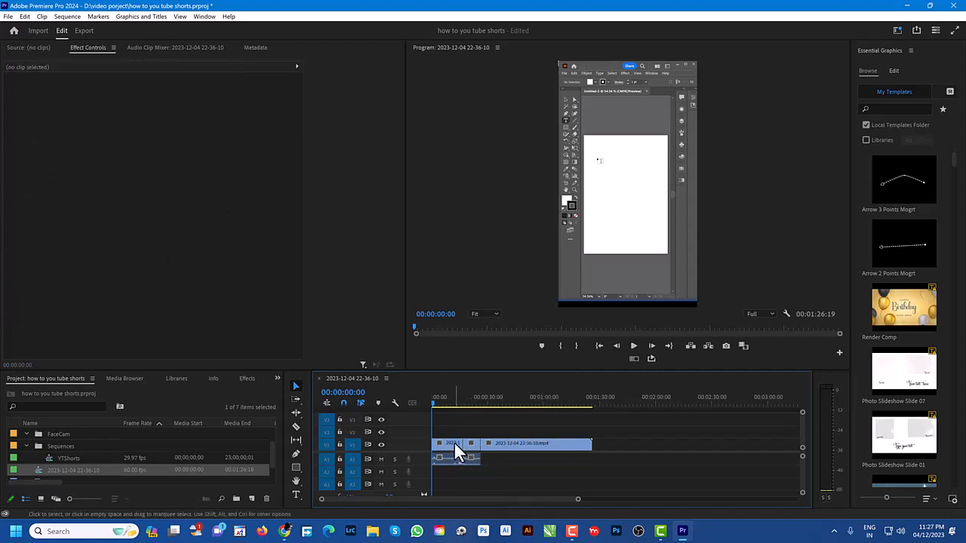
{"action": "right_click", "coordinate": [454, 442]}
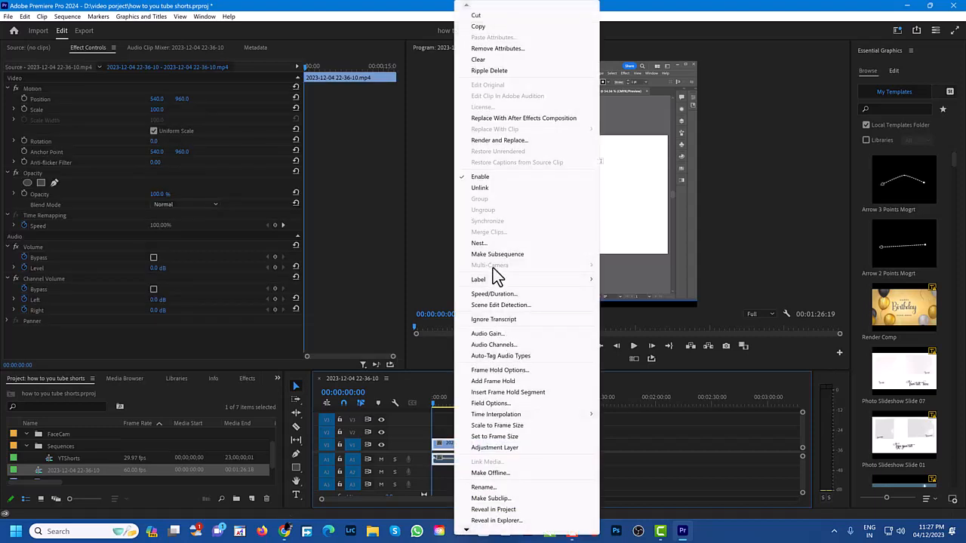
{"action": "left_click", "coordinate": [484, 187]}
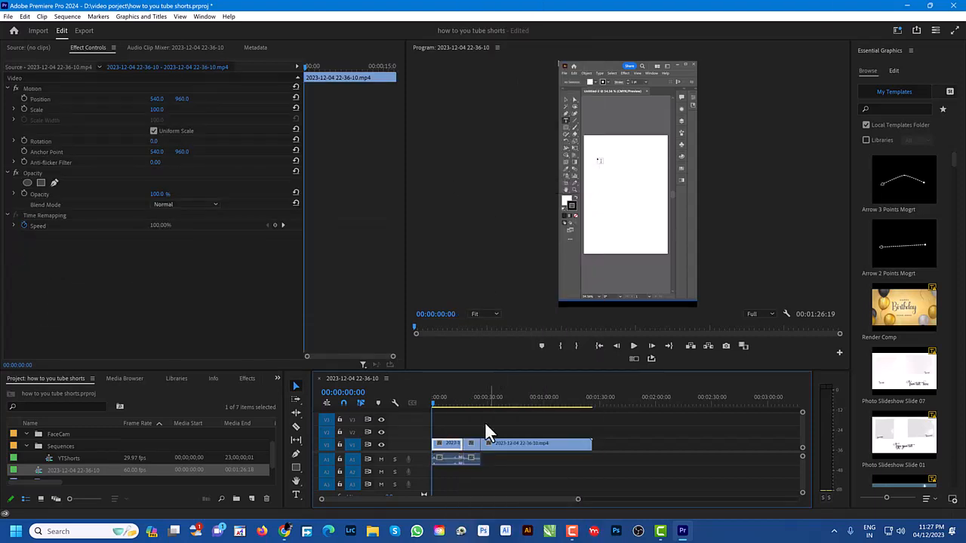
{"action": "left_click", "coordinate": [444, 462]}
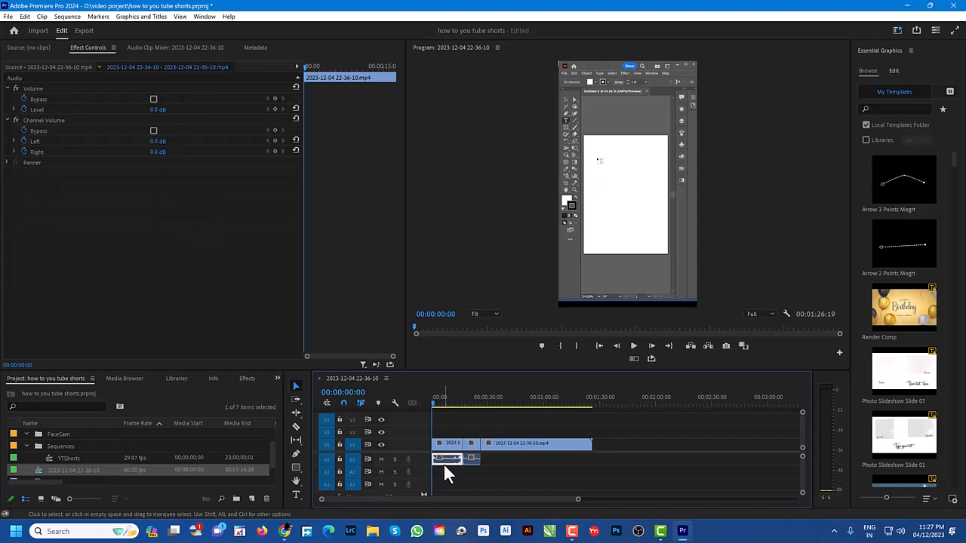
{"action": "key", "text": "Delete"}
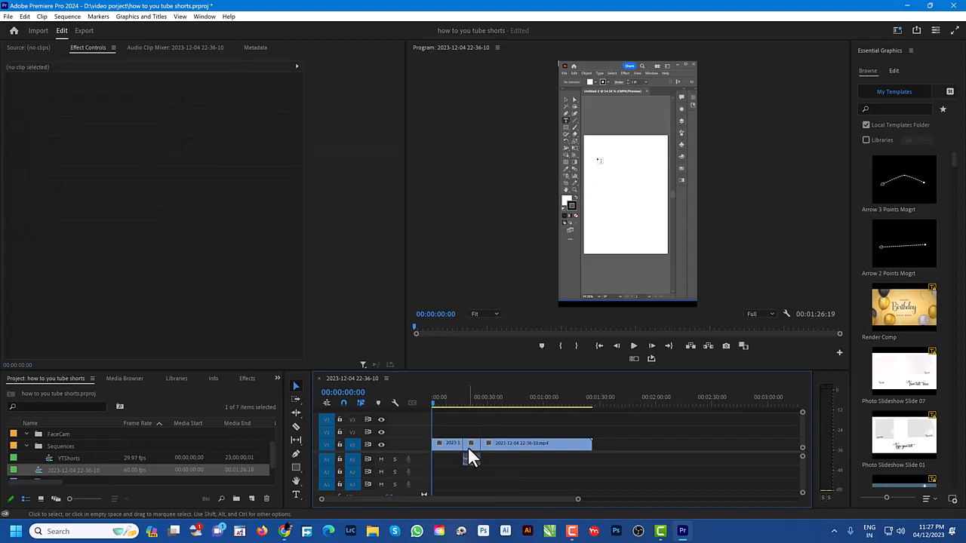
- Unlink the short middle clip and delete its audio so the sequence holds video only
{"action": "left_click", "coordinate": [468, 445]}
{"action": "right_click", "coordinate": [468, 450]}
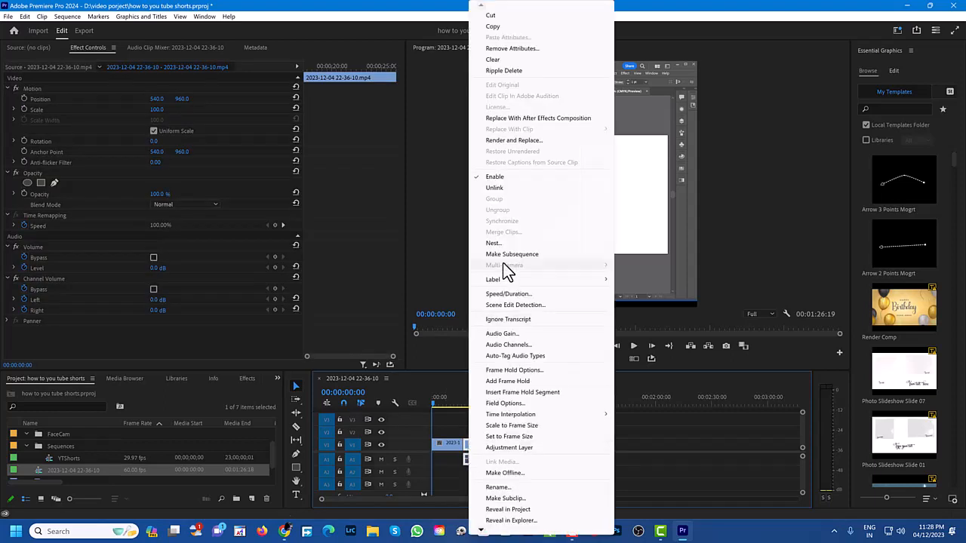
{"action": "left_click", "coordinate": [501, 188]}
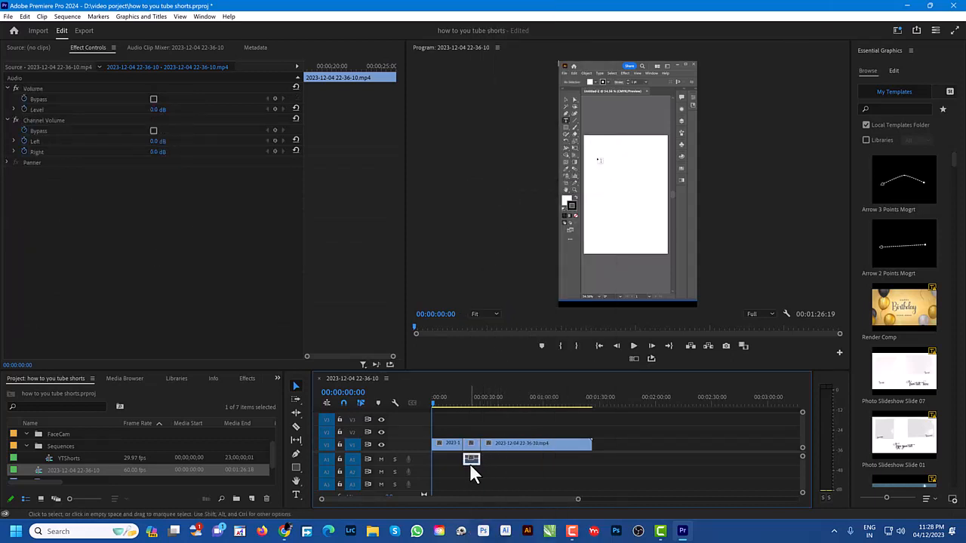
{"action": "key", "text": "Delete"}
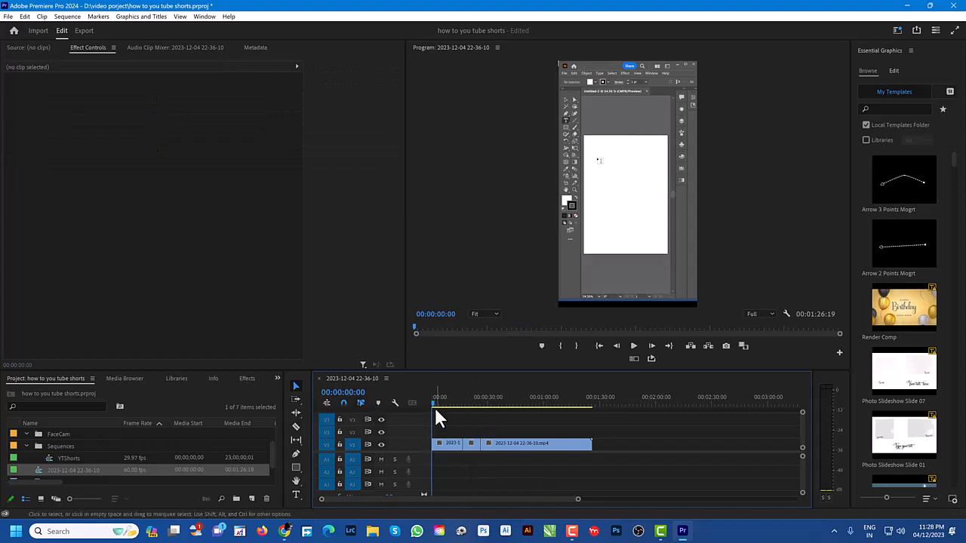
- Play through the sequence to find the ending and trim the last clip's end to 00:01:19:16
{"action": "left_click_drag", "start_coordinate": [431, 399], "coordinate": [476, 399]}
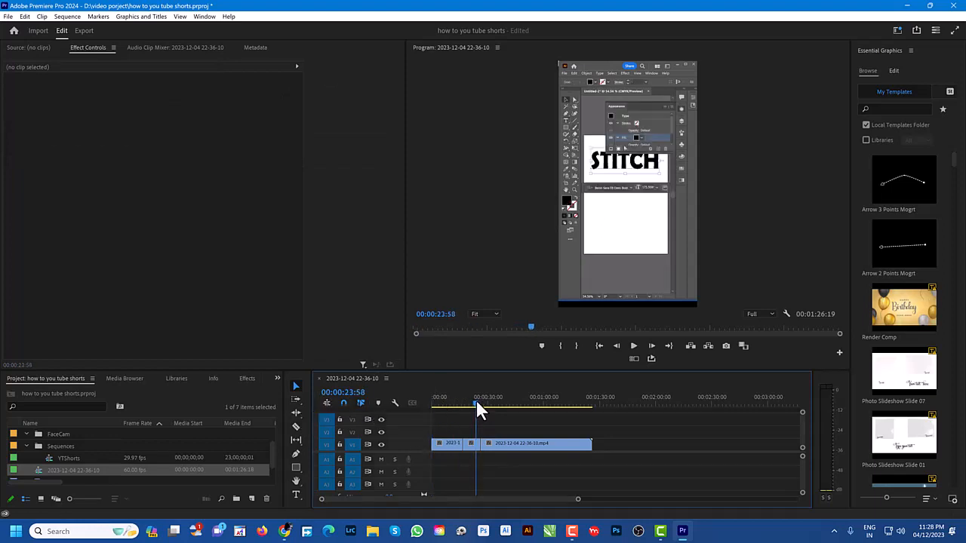
{"action": "left_click", "coordinate": [634, 346]}
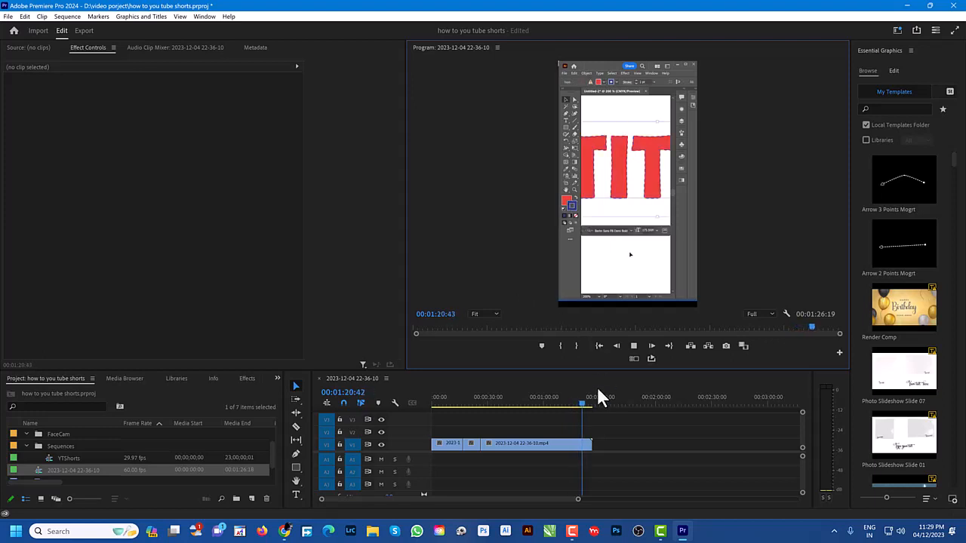
{"action": "left_click_drag", "start_coordinate": [585, 405], "coordinate": [571, 421]}
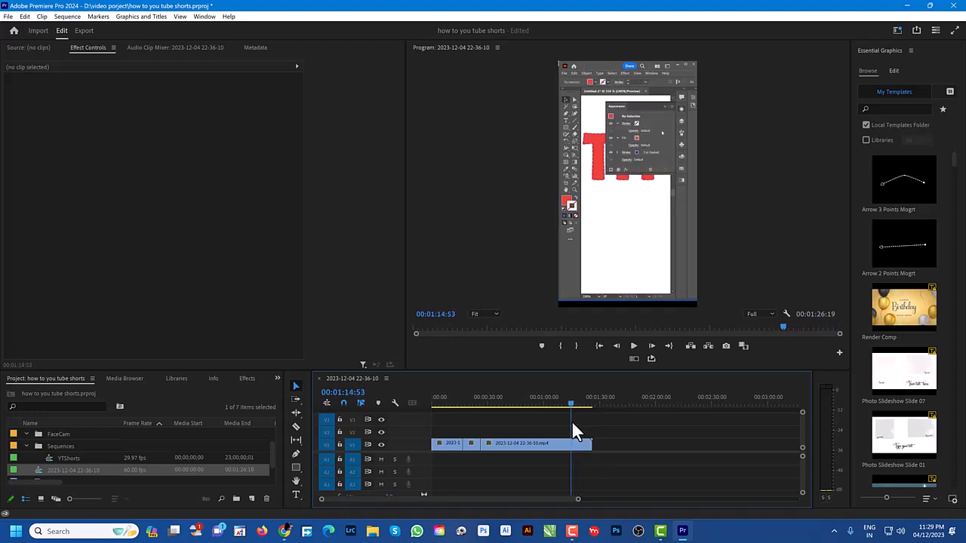
{"action": "left_click", "coordinate": [633, 346]}
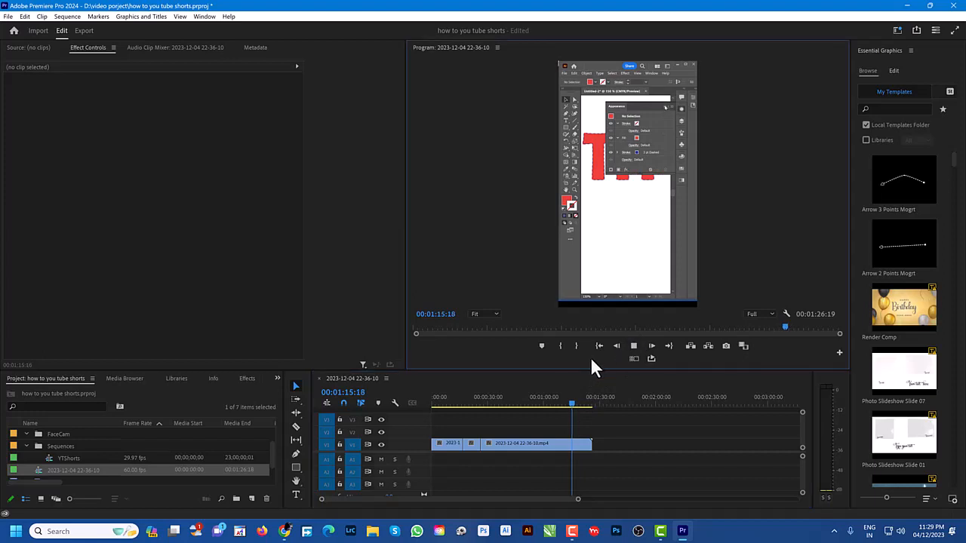
{"action": "left_click", "coordinate": [633, 346]}
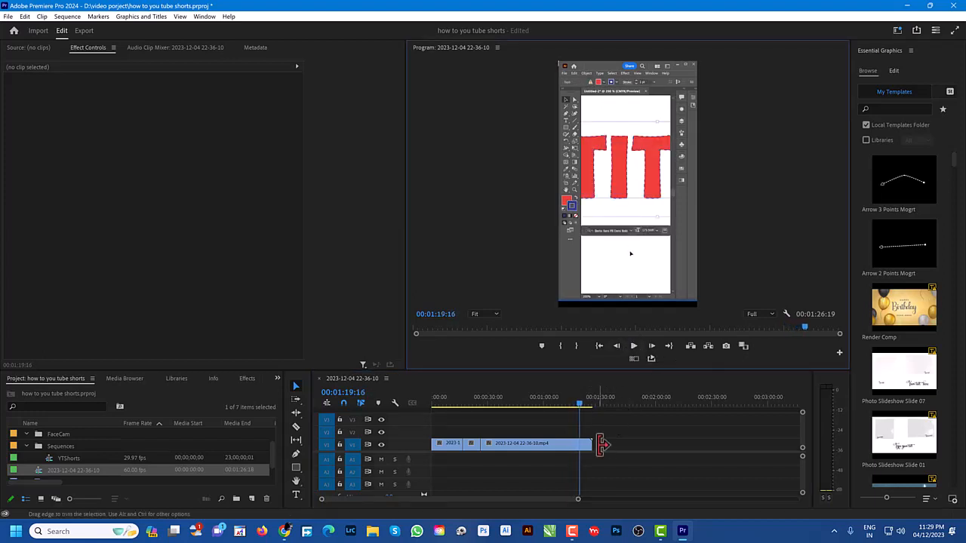
{"action": "left_click_drag", "start_coordinate": [592, 445], "coordinate": [579, 445]}
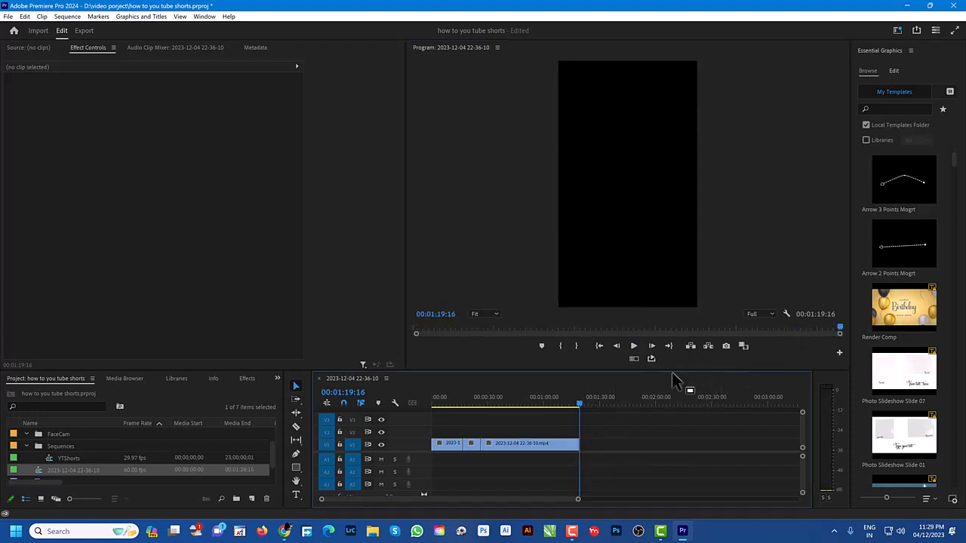
- Speed up the first clip to a duration of 00:00:10:45 and ripple delete the gap behind it
{"action": "left_click_drag", "start_coordinate": [578, 402], "coordinate": [432, 426]}
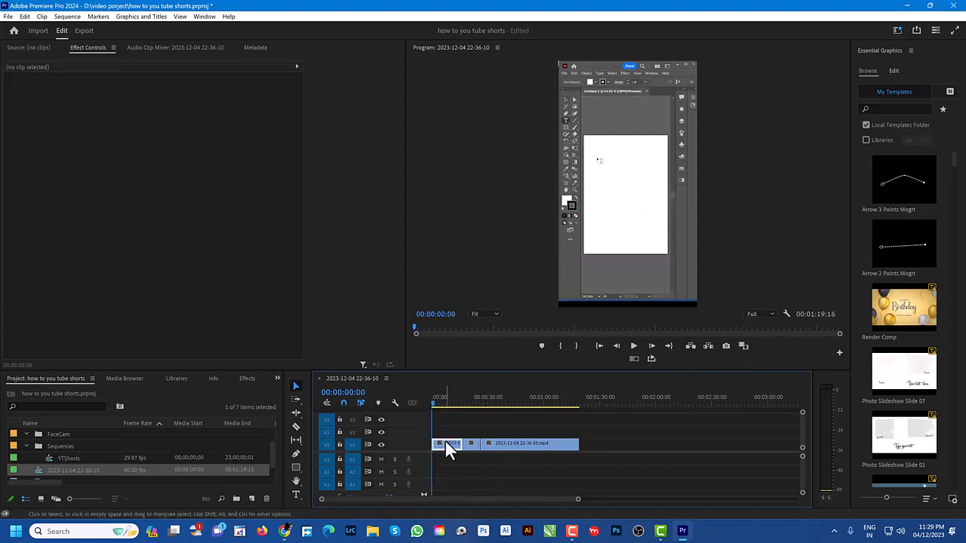
{"action": "left_click", "coordinate": [445, 442]}
{"action": "right_click", "coordinate": [445, 441]}
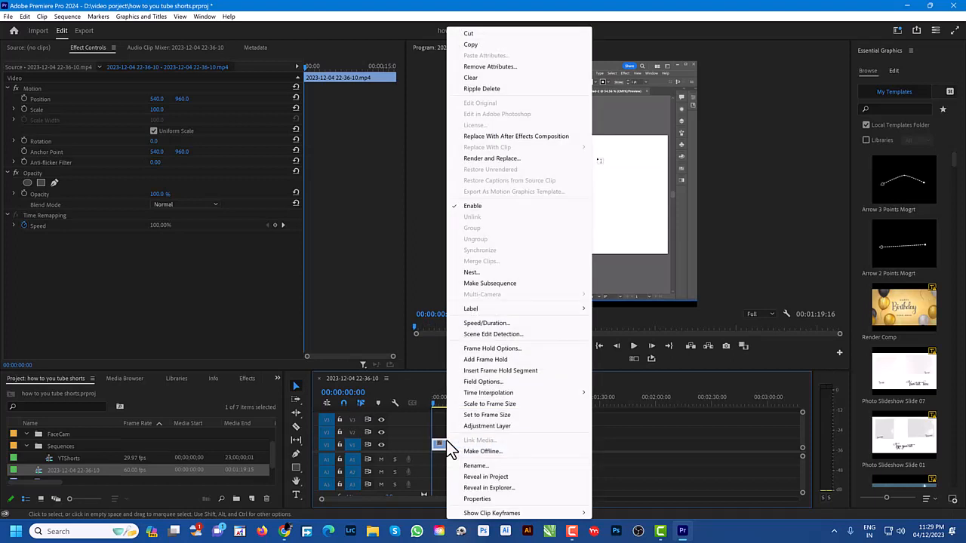
{"action": "left_click", "coordinate": [496, 324]}
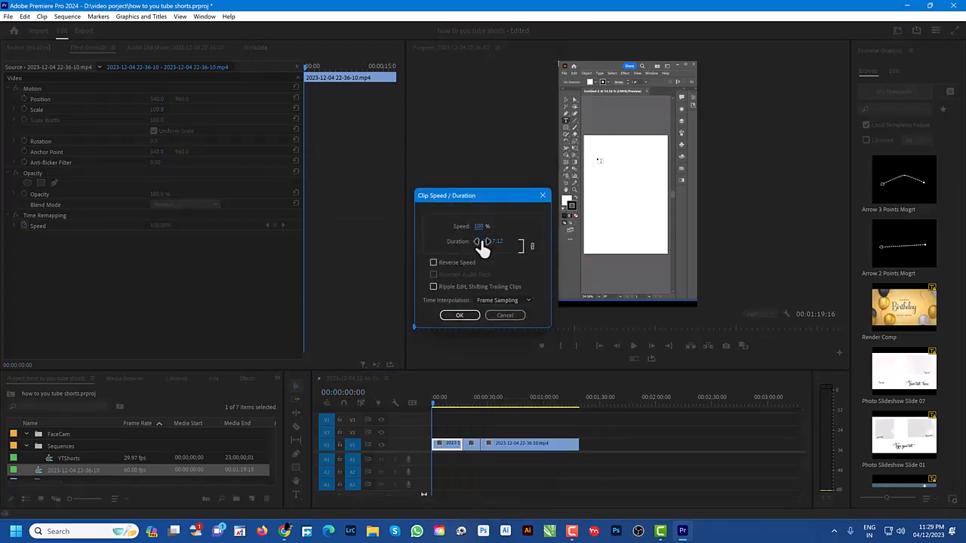
{"action": "left_click_drag", "start_coordinate": [478, 242], "coordinate": [301, 255]}
{"action": "left_click", "coordinate": [457, 315]}
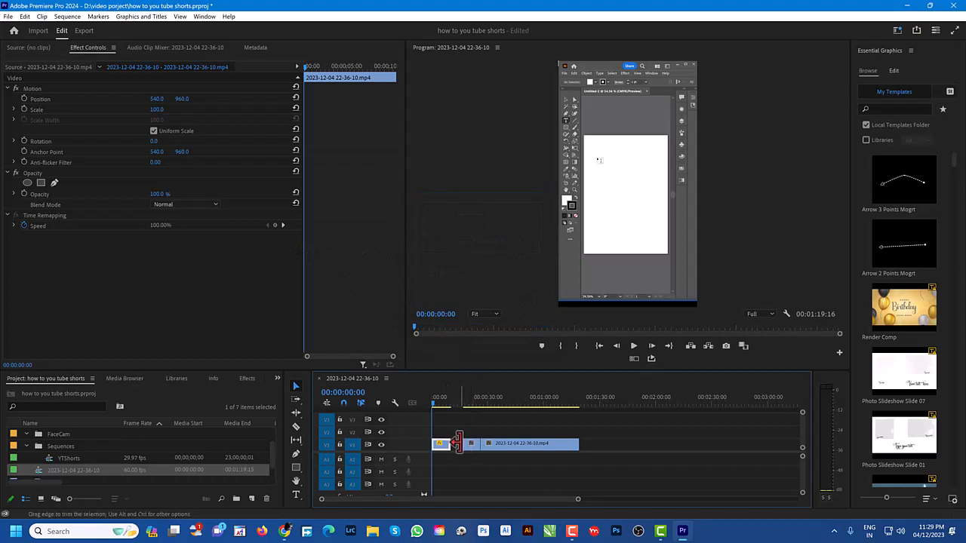
{"action": "right_click", "coordinate": [457, 444]}
{"action": "left_click", "coordinate": [475, 454]}
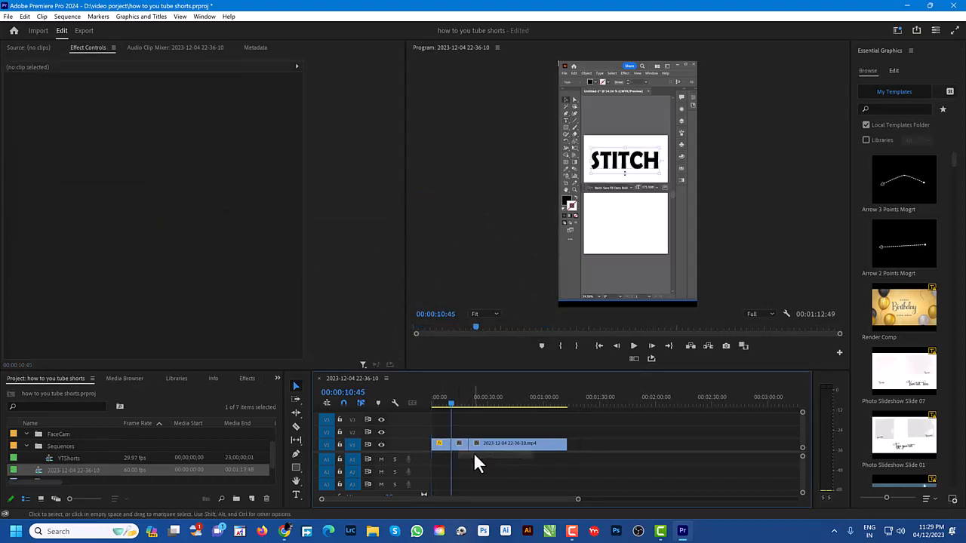
- Review the opening, speed up the middle clip to 128.32% with duration 00:00:07:17, and ripple delete the gap behind it
{"action": "left_click_drag", "start_coordinate": [451, 414], "coordinate": [429, 418]}
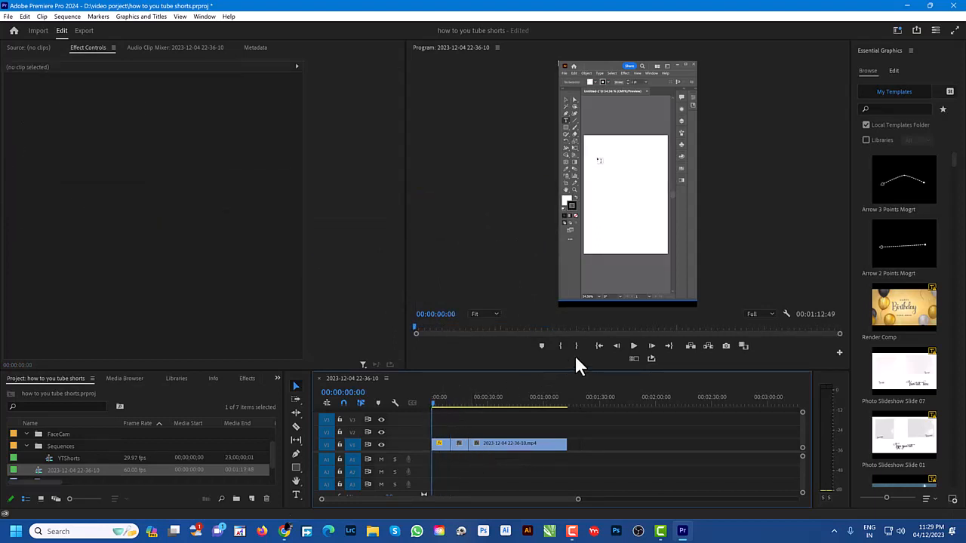
{"action": "left_click", "coordinate": [633, 345]}
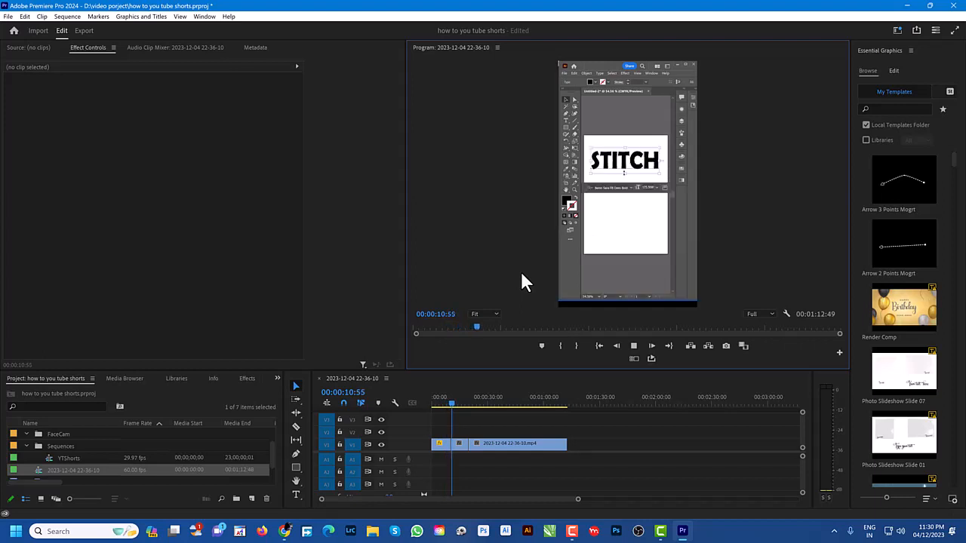
{"action": "left_click", "coordinate": [634, 345]}
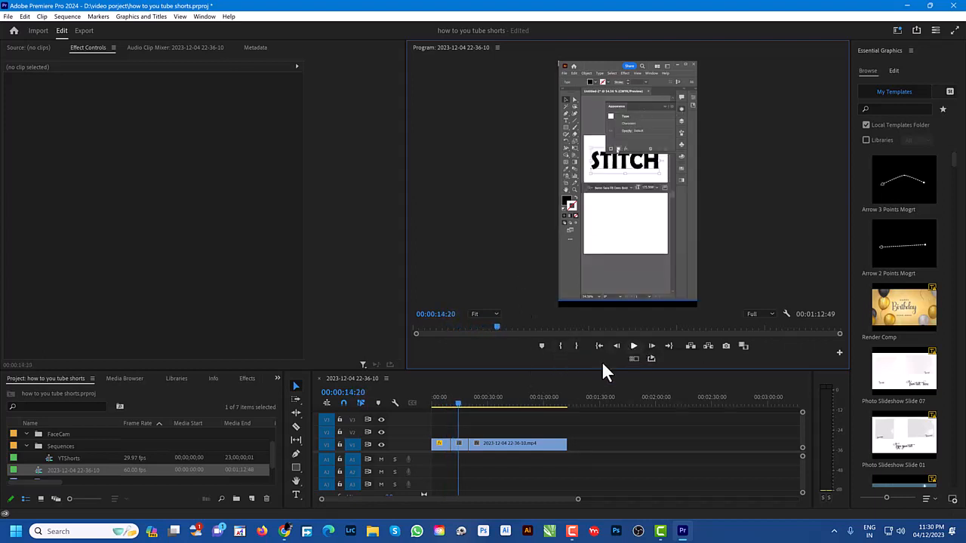
{"action": "left_click", "coordinate": [458, 447]}
{"action": "right_click", "coordinate": [460, 446]}
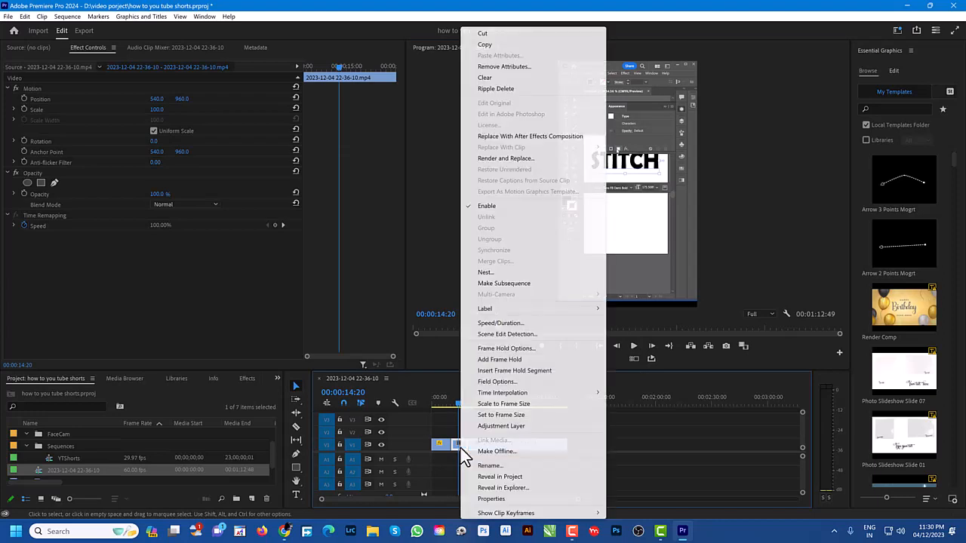
{"action": "left_click", "coordinate": [498, 323]}
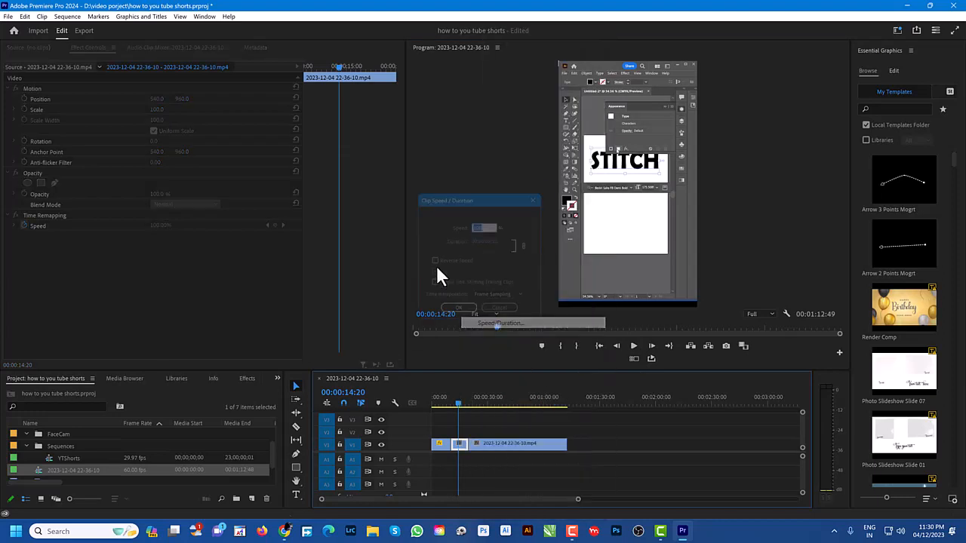
{"action": "left_click_drag", "start_coordinate": [480, 249], "coordinate": [427, 247]}
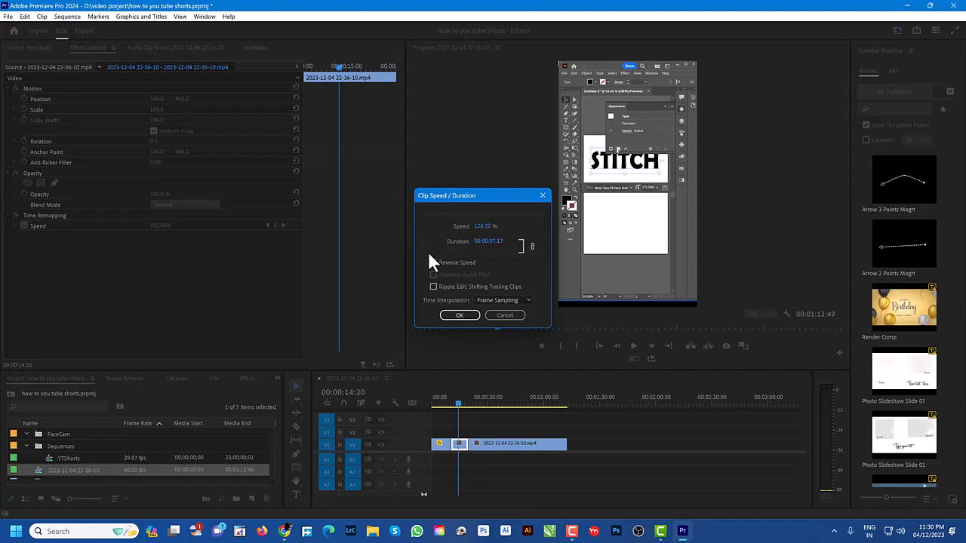
{"action": "left_click", "coordinate": [460, 315]}
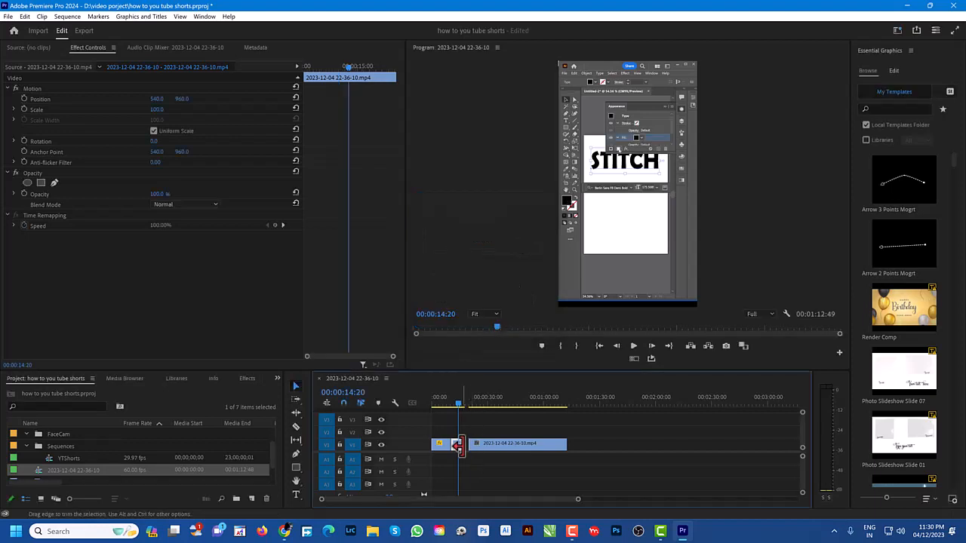
{"action": "right_click", "coordinate": [465, 445]}
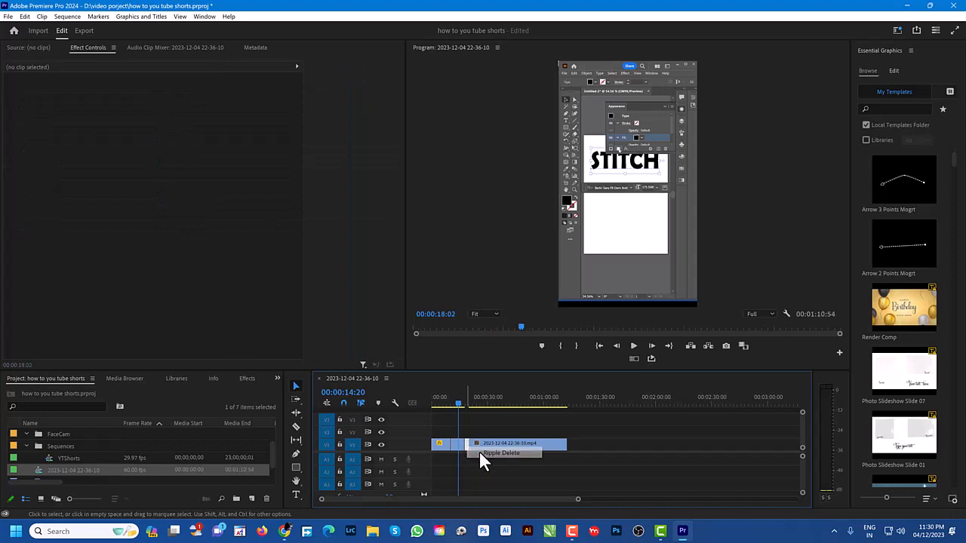
{"action": "left_click", "coordinate": [480, 452]}
- Speed up the last clip by shortening its duration so the sequence ends at 00:00:53:06, and play it back
{"action": "left_click_drag", "start_coordinate": [461, 401], "coordinate": [446, 410]}
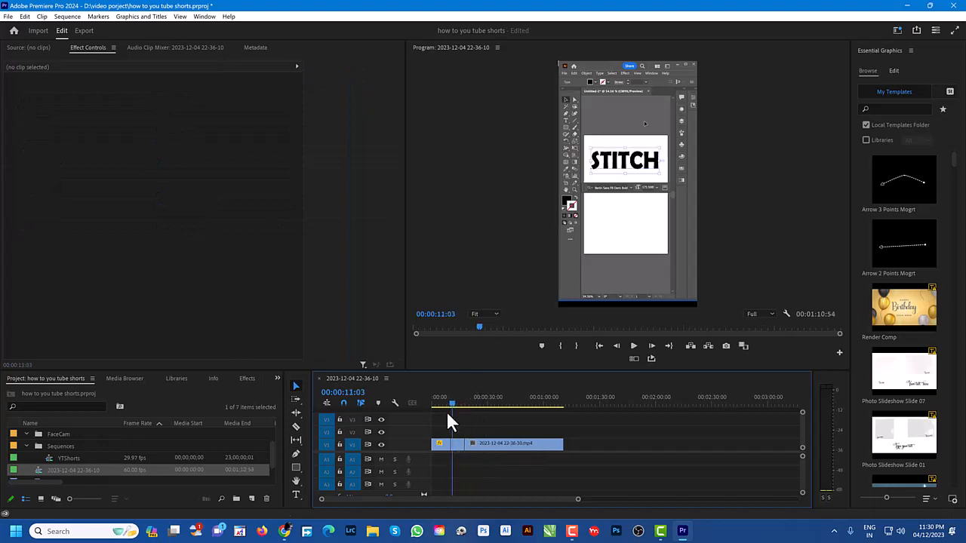
{"action": "left_click", "coordinate": [630, 345]}
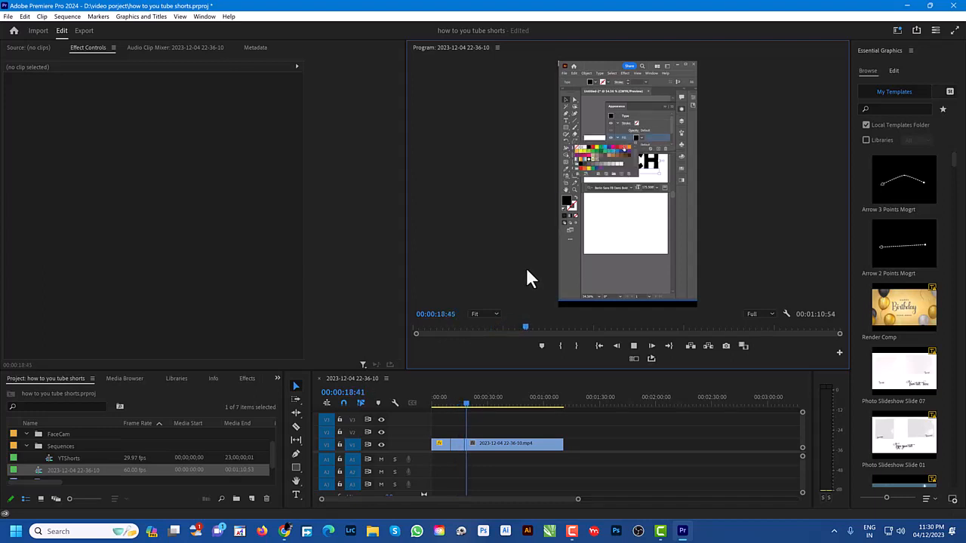
{"action": "left_click", "coordinate": [540, 445]}
{"action": "right_click", "coordinate": [538, 446]}
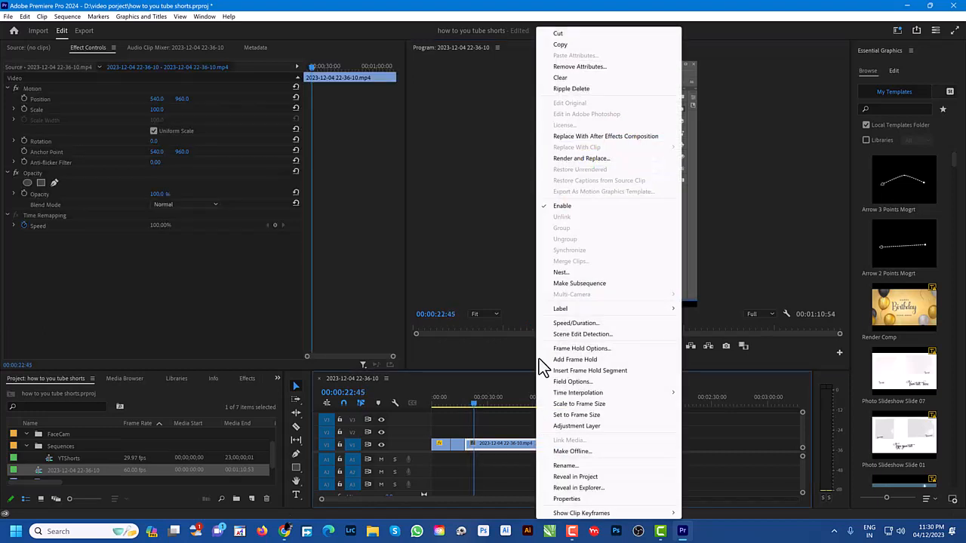
{"action": "left_click", "coordinate": [581, 323]}
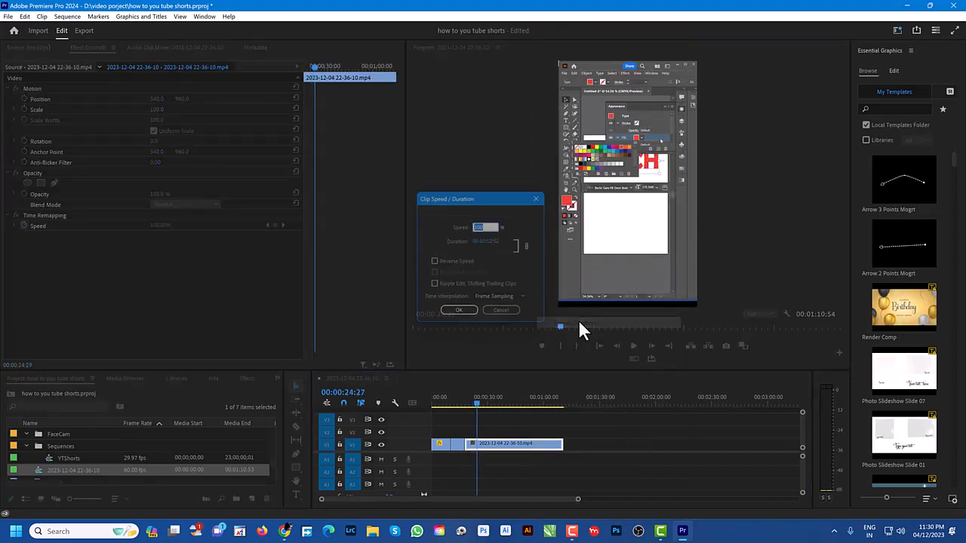
{"action": "left_click_drag", "start_coordinate": [478, 245], "coordinate": [391, 253]}
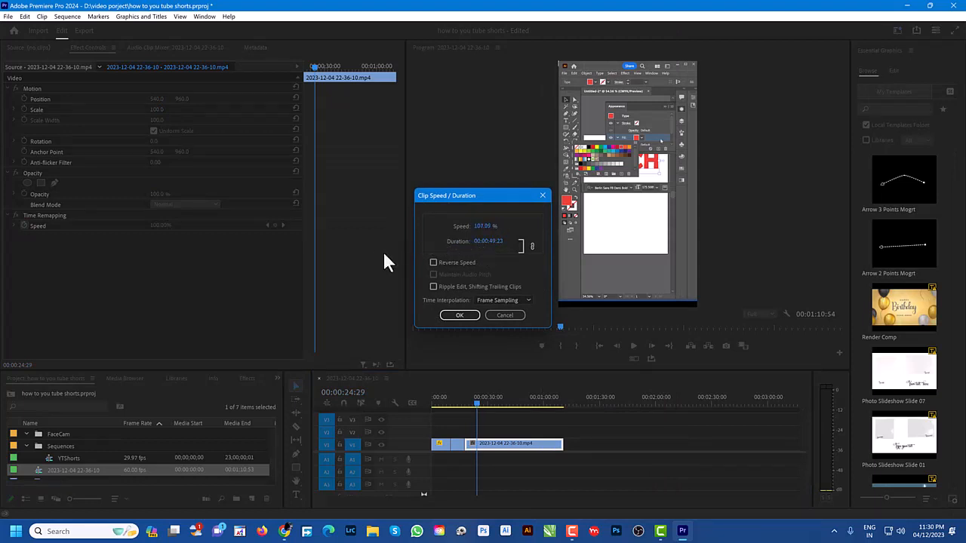
{"action": "left_click_drag", "start_coordinate": [480, 241], "coordinate": [345, 249]}
{"action": "left_click_drag", "start_coordinate": [484, 244], "coordinate": [352, 257]}
{"action": "left_click_drag", "start_coordinate": [469, 243], "coordinate": [389, 258]}
{"action": "left_click", "coordinate": [469, 316]}
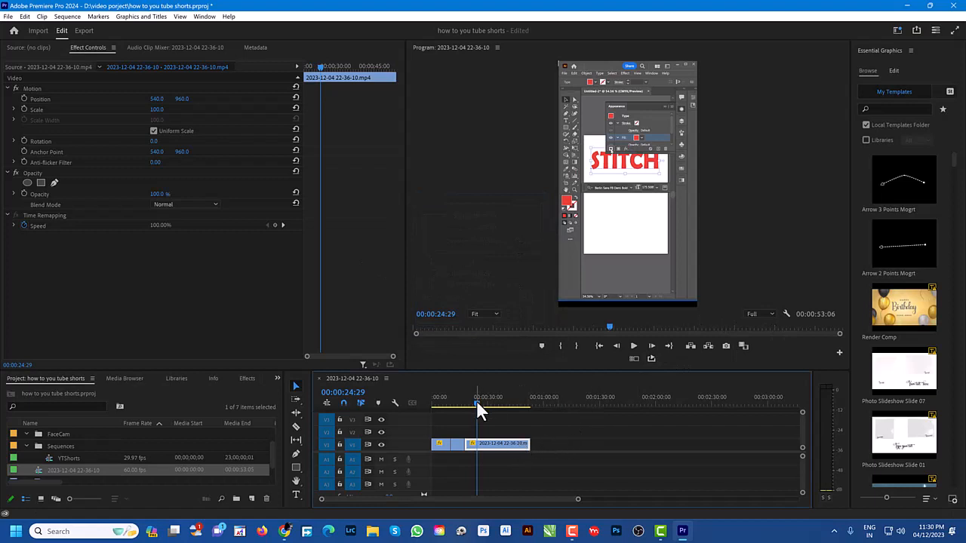
{"action": "left_click_drag", "start_coordinate": [476, 400], "coordinate": [461, 407]}
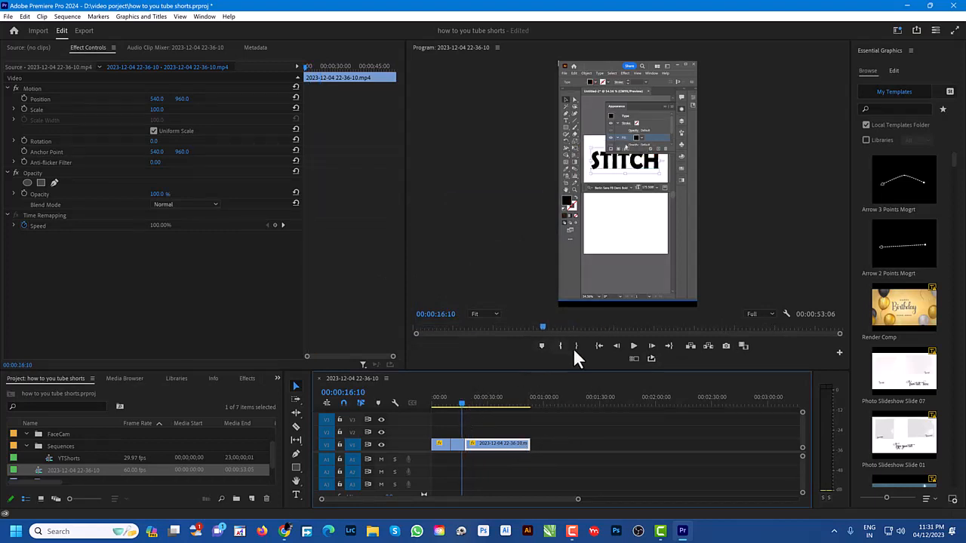
{"action": "left_click", "coordinate": [635, 345]}
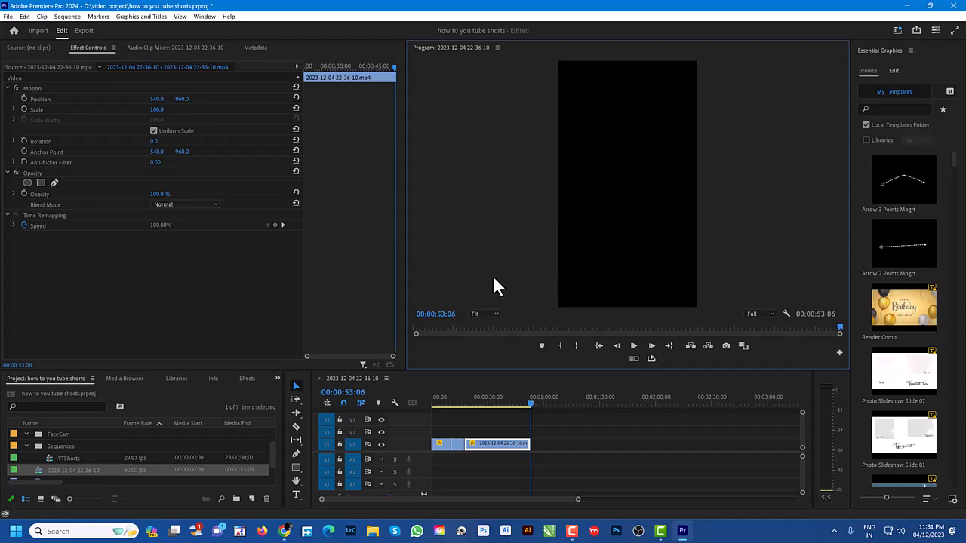
- Try extending the last clip's end to 00:00:57:47 and play the ending
{"action": "left_click", "coordinate": [532, 405]}
{"action": "left_click_drag", "start_coordinate": [534, 405], "coordinate": [551, 402]}
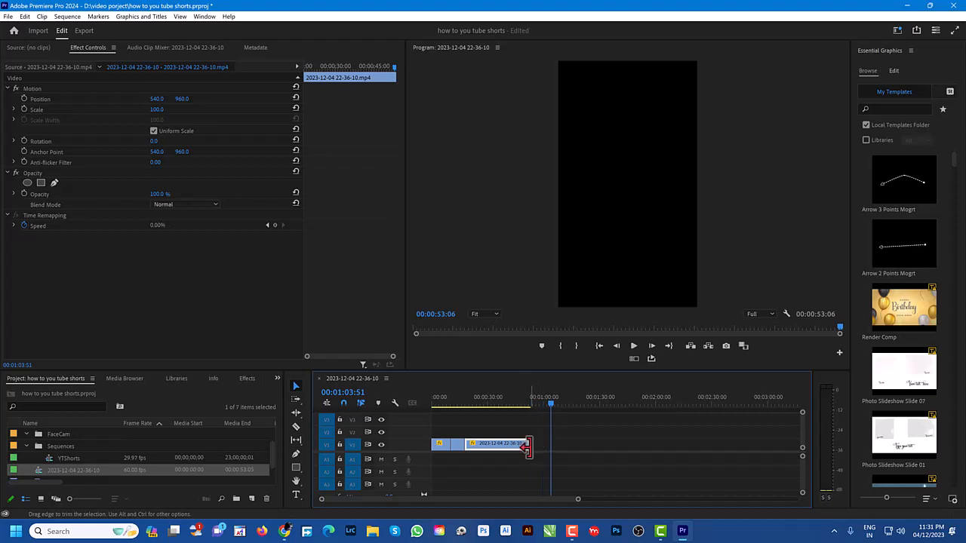
{"action": "left_click_drag", "start_coordinate": [526, 446], "coordinate": [536, 446]}
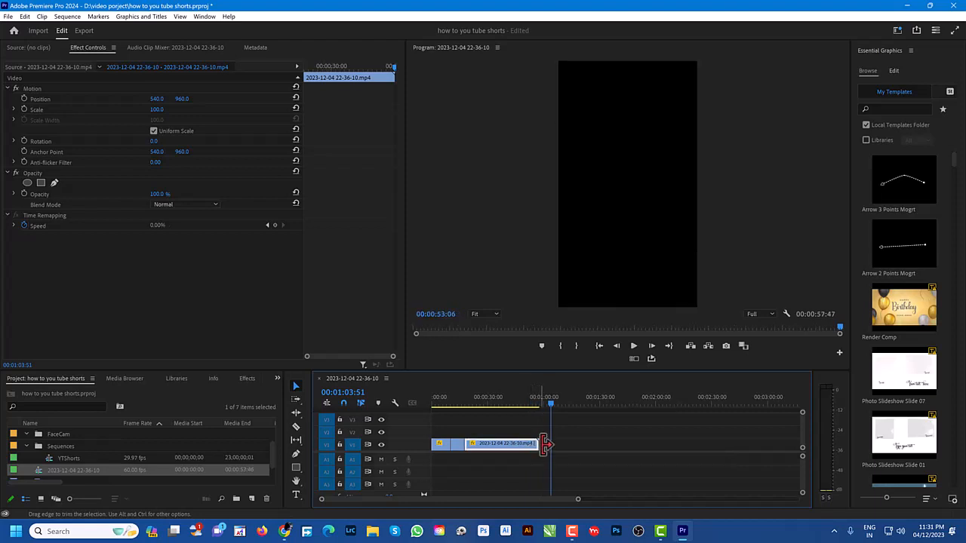
{"action": "left_click_drag", "start_coordinate": [553, 408], "coordinate": [530, 422]}
{"action": "left_click", "coordinate": [633, 345]}
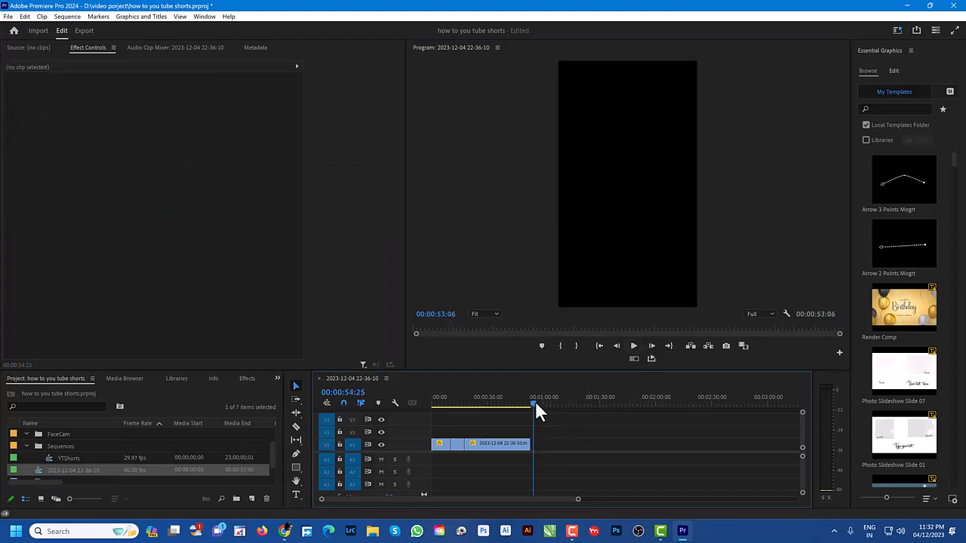
- Extend the last clip's end again so the sequence runs to 00:00:57:47, and play the closing seconds
{"action": "left_click_drag", "start_coordinate": [535, 401], "coordinate": [570, 403]}
{"action": "left_click_drag", "start_coordinate": [529, 443], "coordinate": [551, 443]}
{"action": "left_click_drag", "start_coordinate": [569, 403], "coordinate": [523, 409]}
{"action": "left_click", "coordinate": [633, 346]}
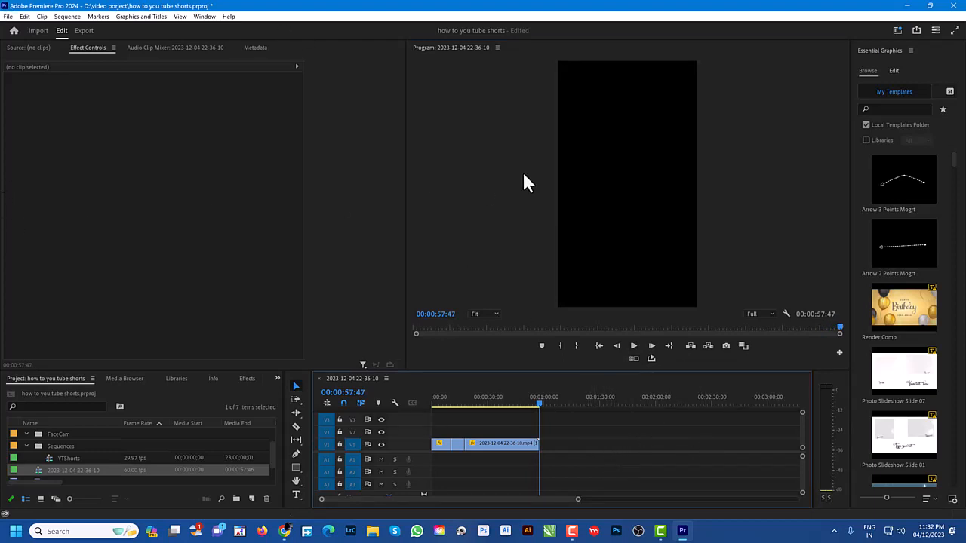
- Export the sequence as H.264 media with the Match Source - Adaptive High Bitrate preset to D:\Final shorts & video
{"action": "left_click", "coordinate": [9, 17]}
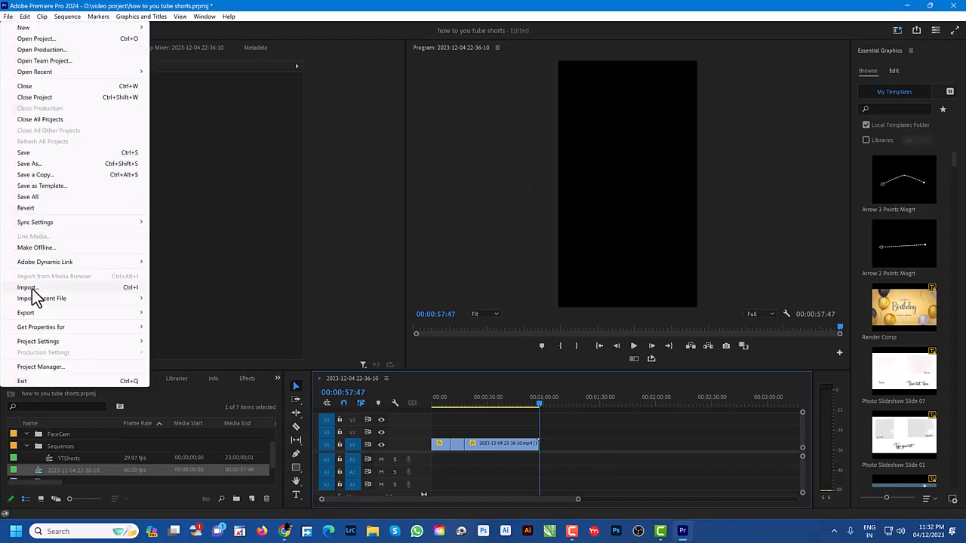
{"action": "mouse_move", "coordinate": [31, 314]}
{"action": "left_click", "coordinate": [171, 313]}
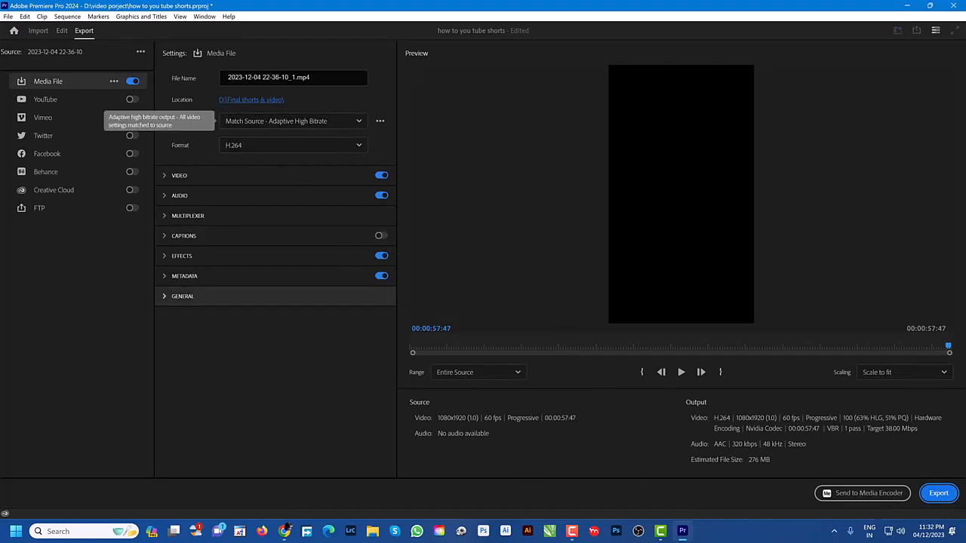
{"action": "left_click", "coordinate": [939, 495]}
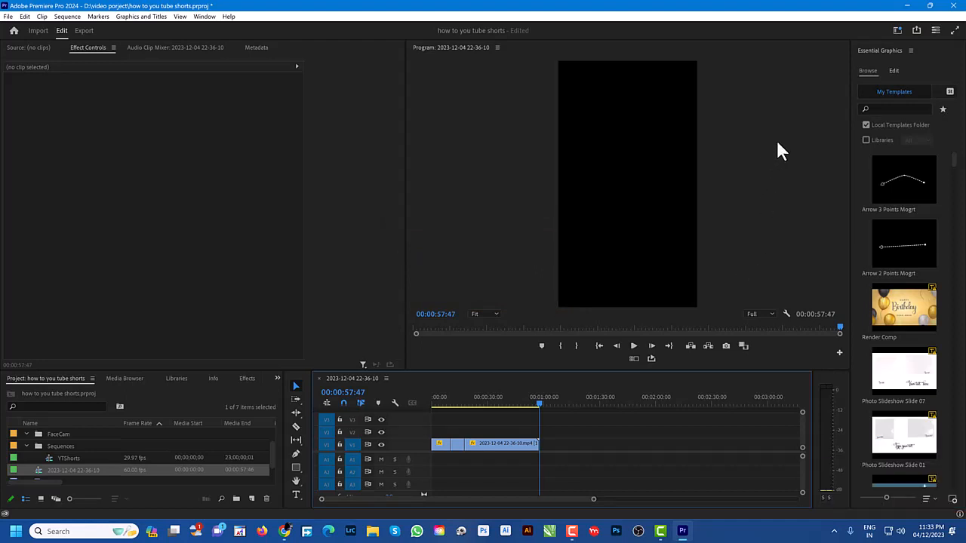
{"action": "left_click", "coordinate": [573, 532]}
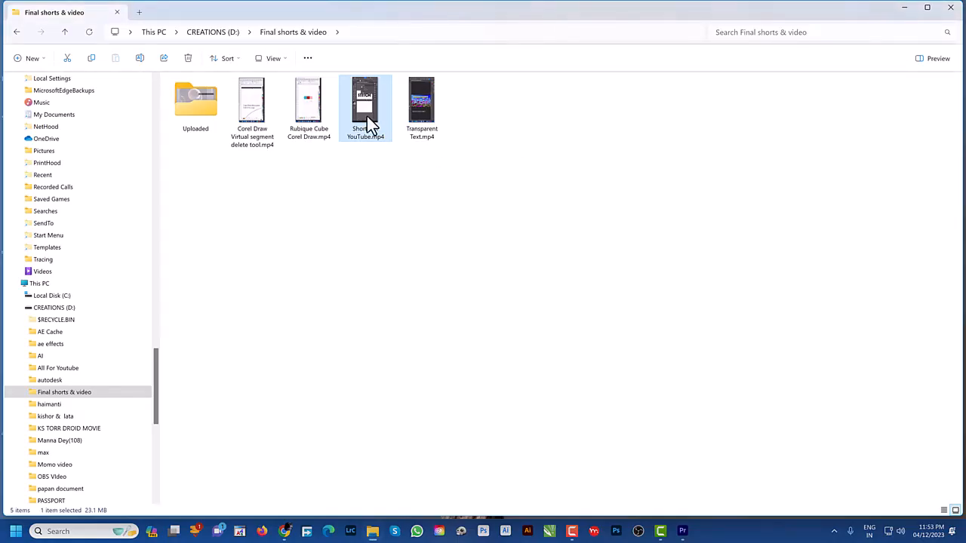
- Play the exported video Shorts for YouTube.mp4 from the Final shorts & video folder to review it
{"action": "double_click", "coordinate": [366, 116]}
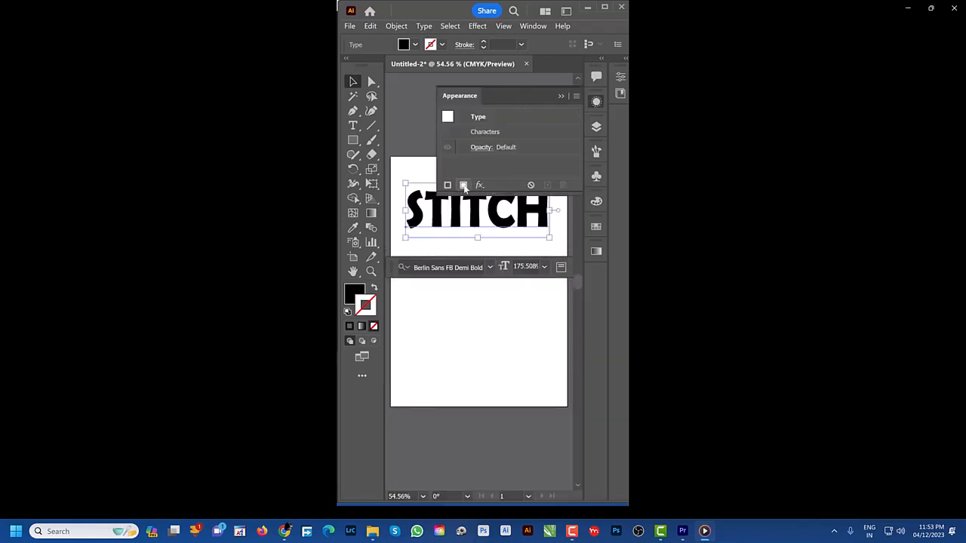
{"action": "left_click", "coordinate": [463, 186]}
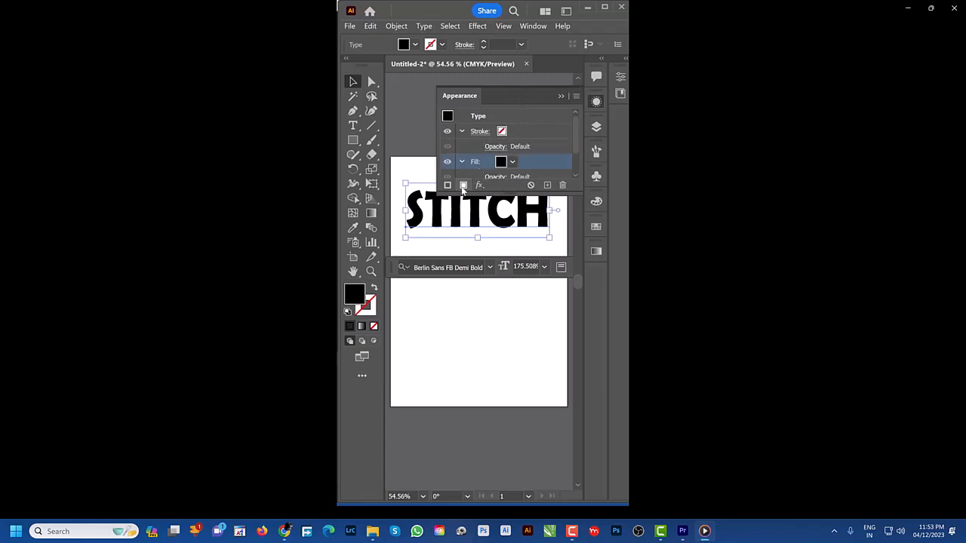
{"action": "left_click", "coordinate": [499, 162]}
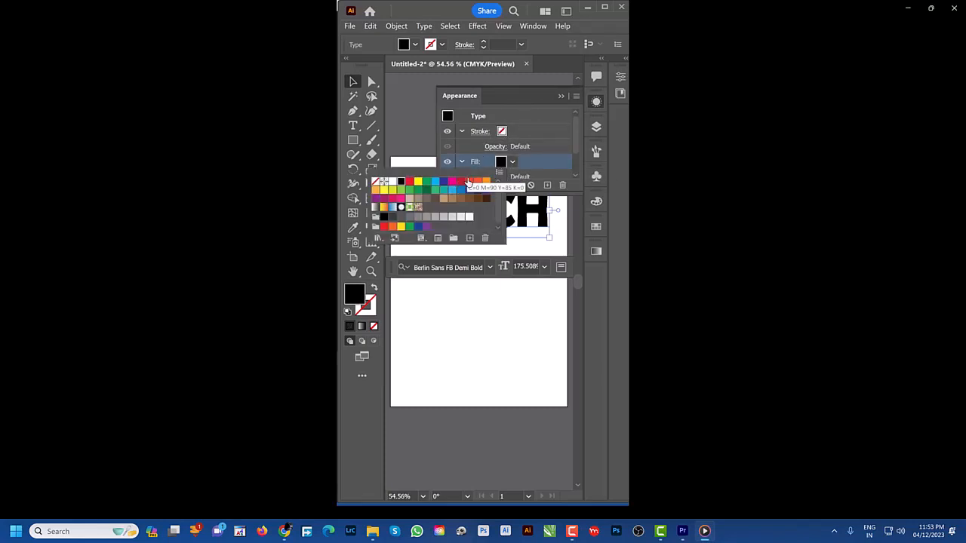
{"action": "left_click", "coordinate": [477, 181]}
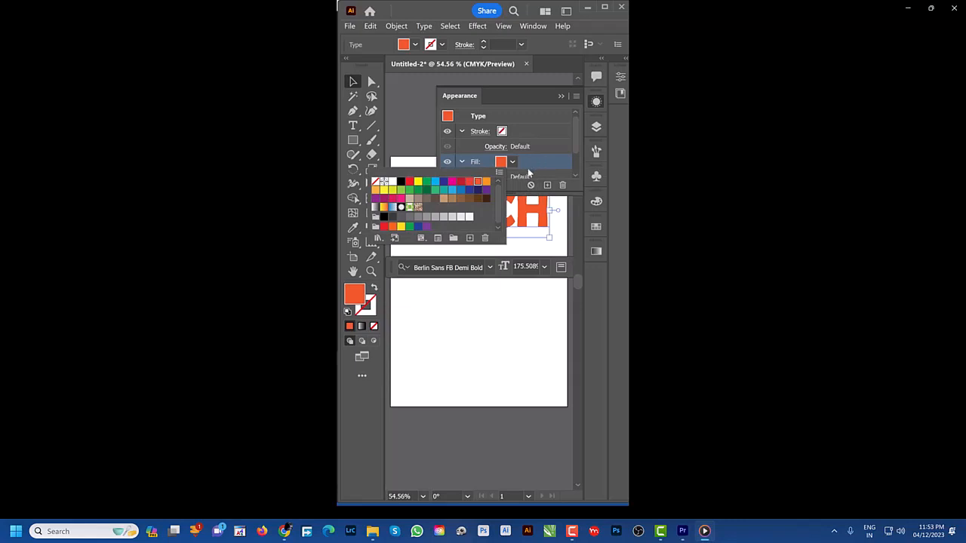
{"action": "left_click", "coordinate": [469, 181]}
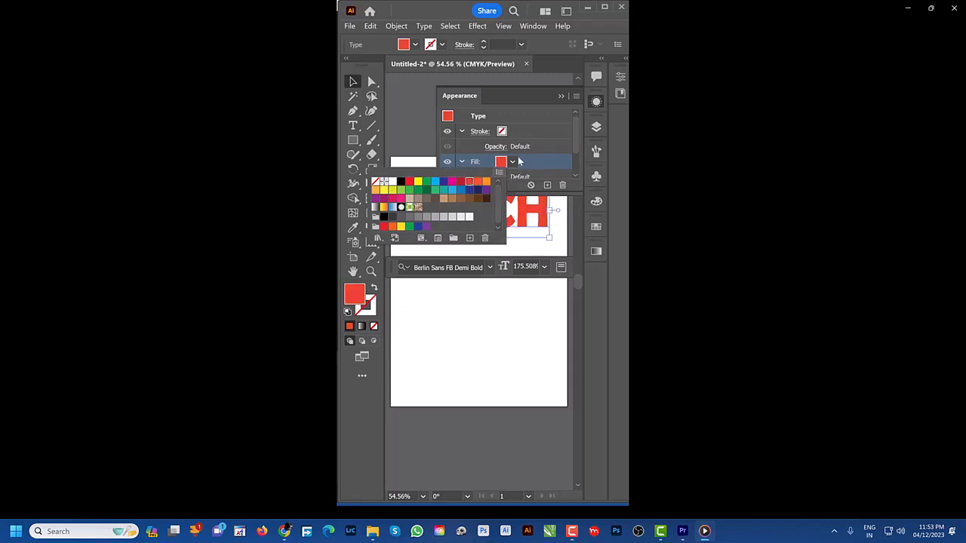
{"action": "left_click", "coordinate": [577, 160]}
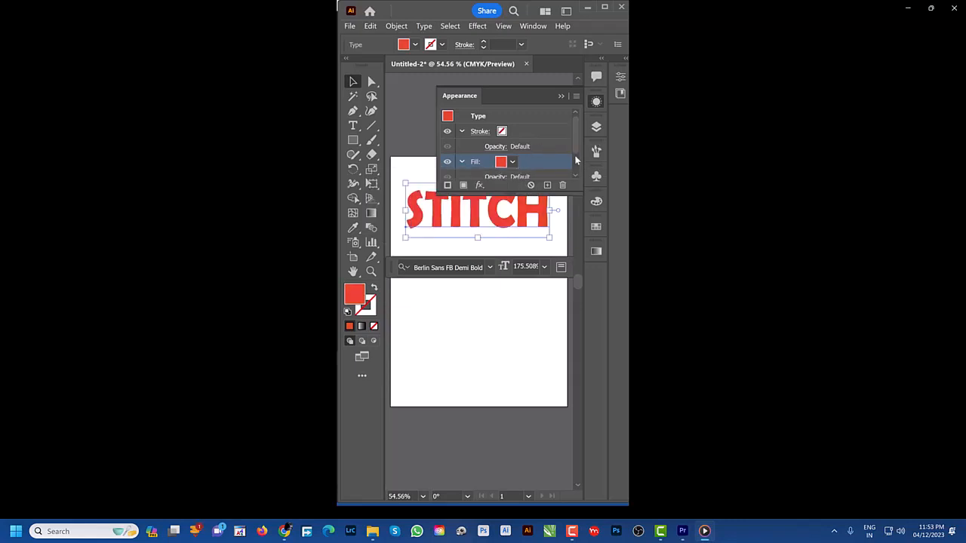
{"action": "left_click", "coordinate": [463, 185]}
{"action": "left_click", "coordinate": [500, 161]}
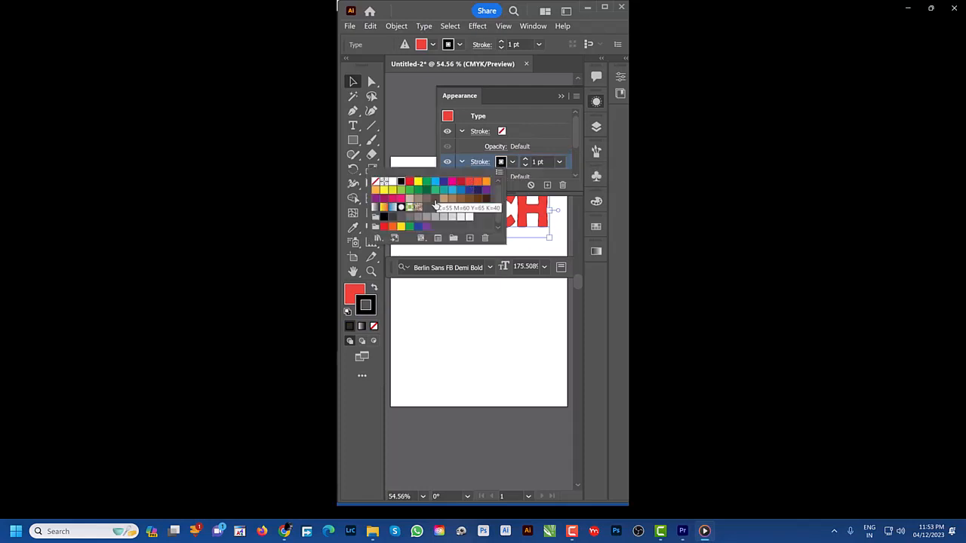
{"action": "left_click", "coordinate": [469, 190]}
{"action": "left_click", "coordinate": [478, 163]}
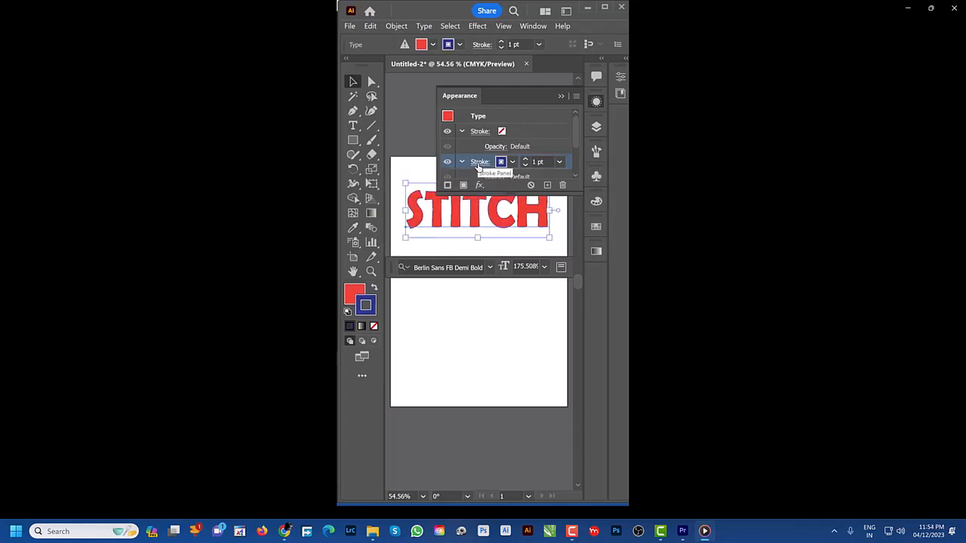
{"action": "left_click", "coordinate": [479, 163]}
{"action": "left_click", "coordinate": [356, 250]}
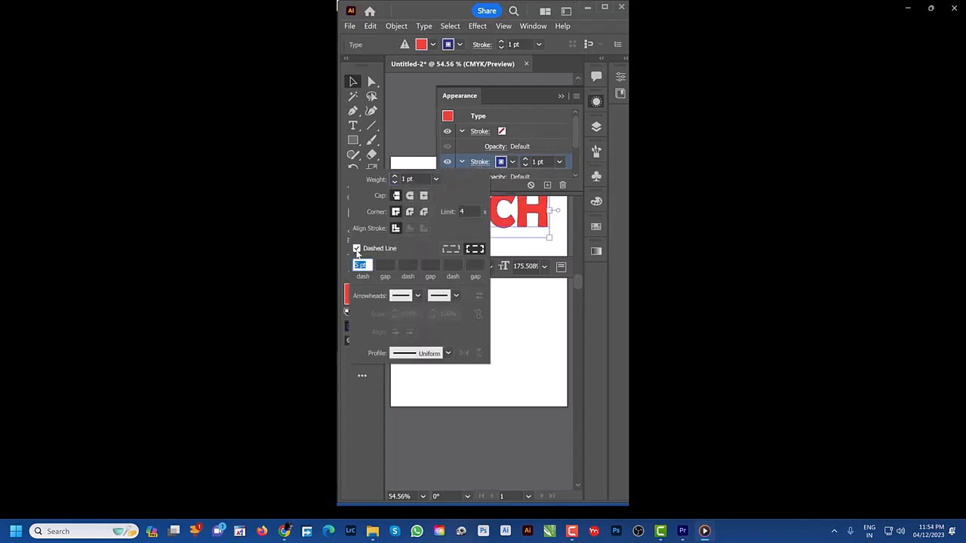
{"action": "left_click", "coordinate": [545, 116]}
{"action": "scroll", "coordinate": [444, 213], "scroll_direction": "up", "scroll_amount": 3}
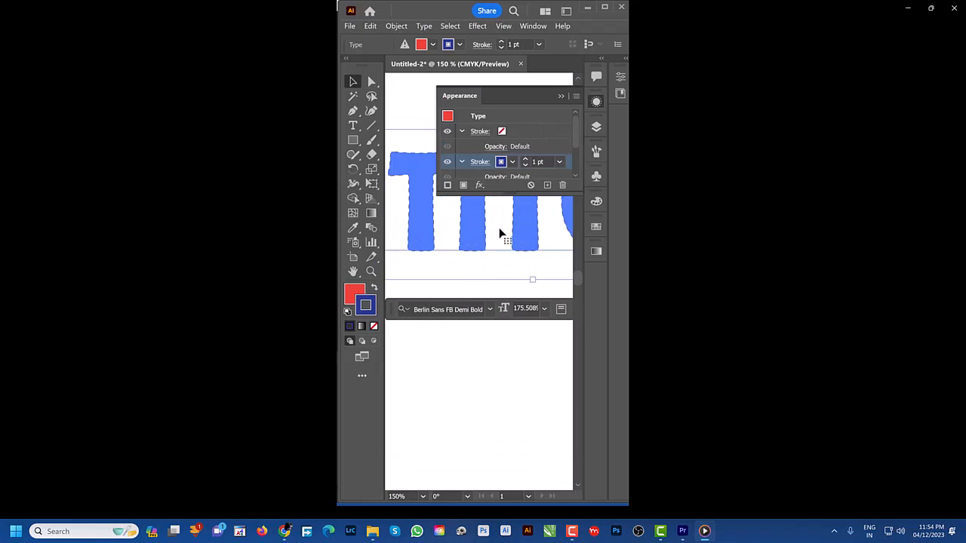
{"action": "left_click", "coordinate": [425, 118]}
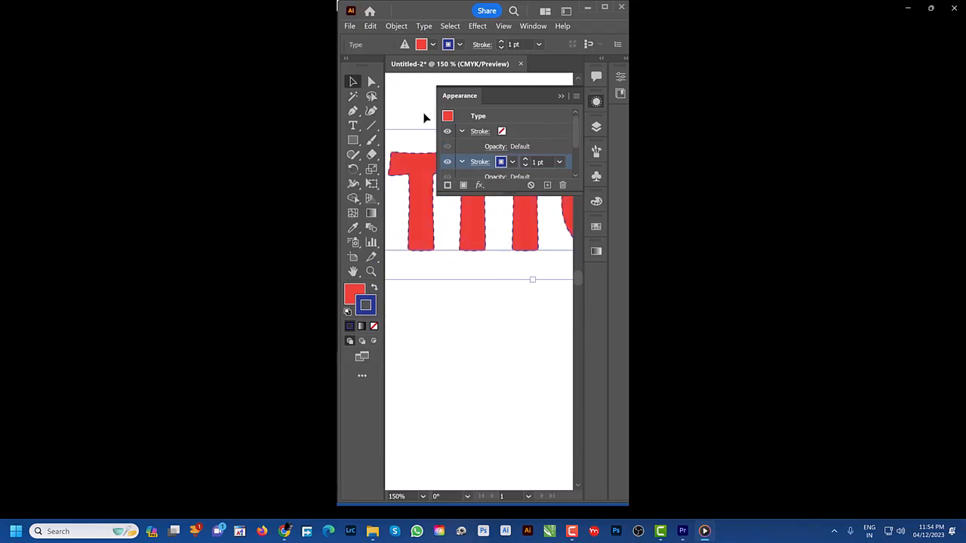
{"action": "left_click", "coordinate": [558, 164]}
{"action": "left_click", "coordinate": [558, 244]}
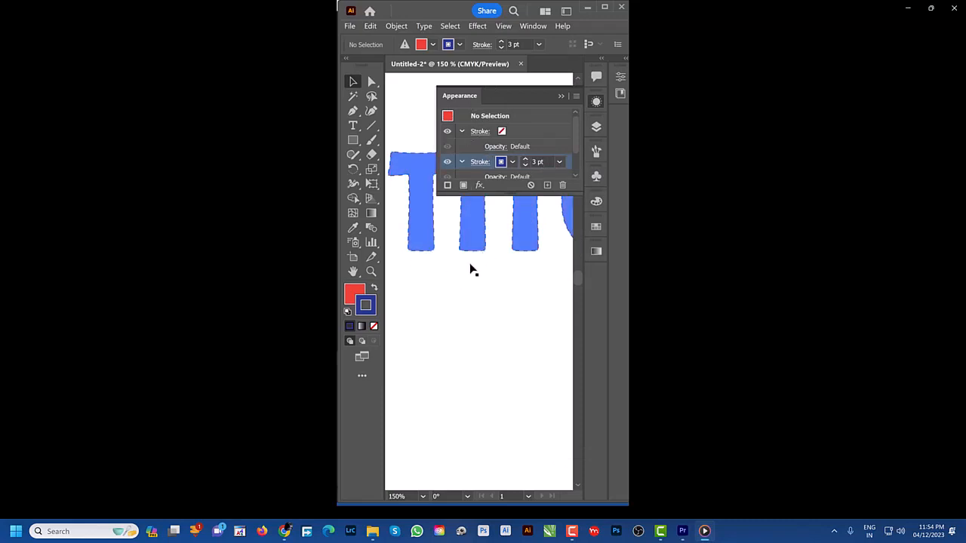
{"action": "left_click_drag", "start_coordinate": [545, 195], "coordinate": [550, 239]}
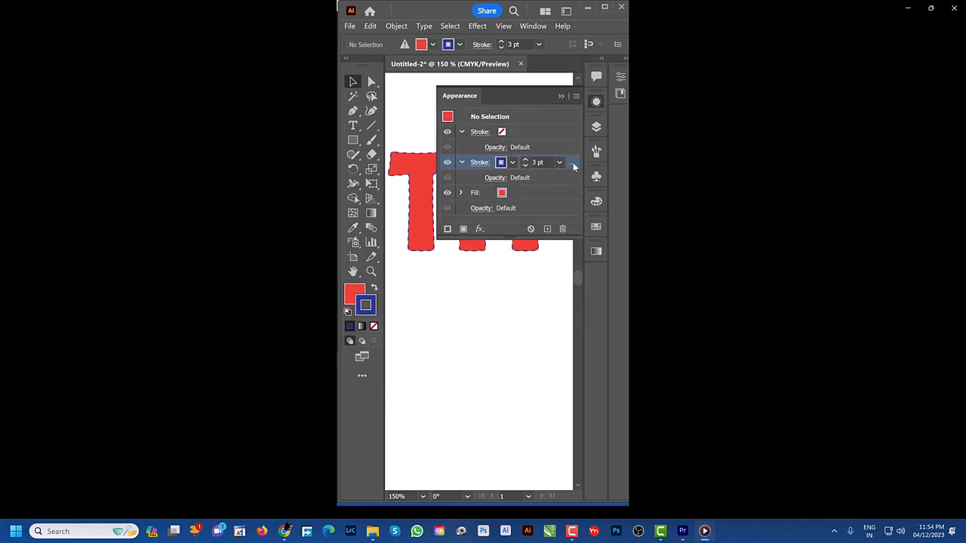
{"action": "left_click_drag", "start_coordinate": [573, 166], "coordinate": [573, 195]}
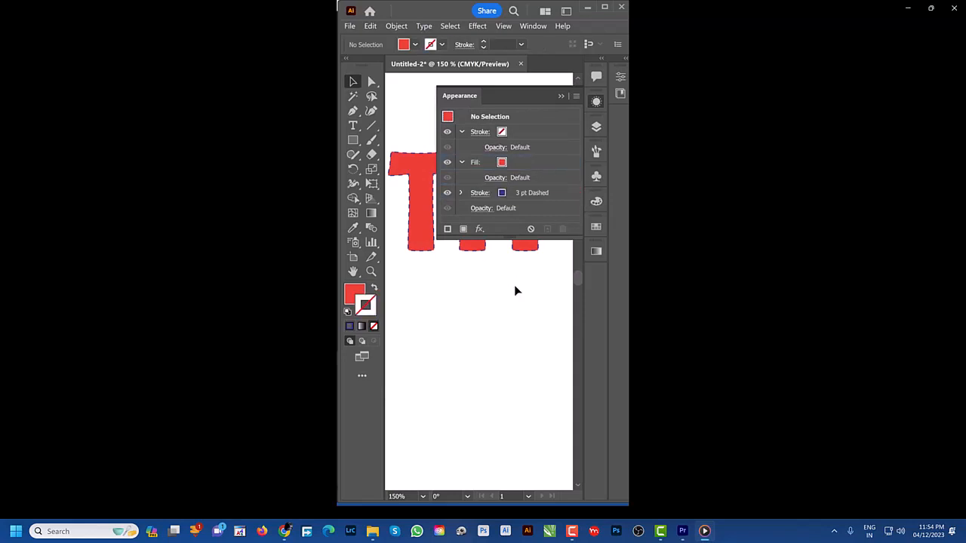
{"action": "left_click", "coordinate": [562, 98]}
{"action": "scroll", "coordinate": [494, 134], "scroll_direction": "up", "scroll_amount": 1}
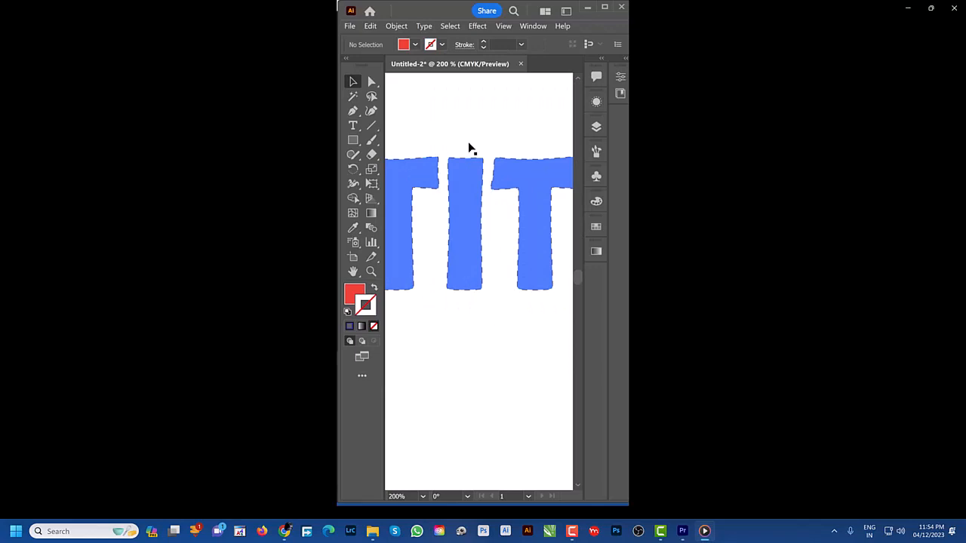
{"action": "left_click", "coordinate": [468, 146]}
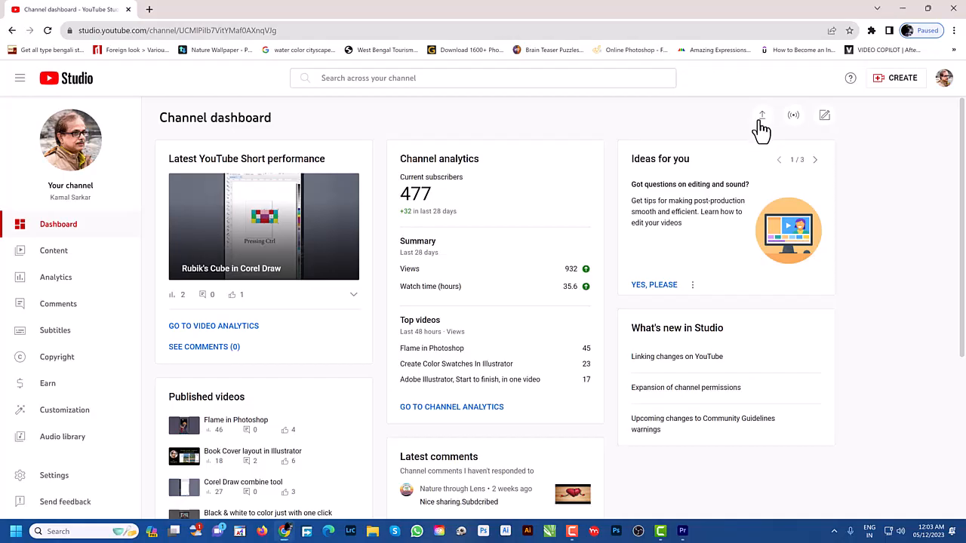
- Upload Shorts for YouTube.mp4 from D:\Final shorts & video to the YouTube channel
{"action": "left_click", "coordinate": [762, 117]}
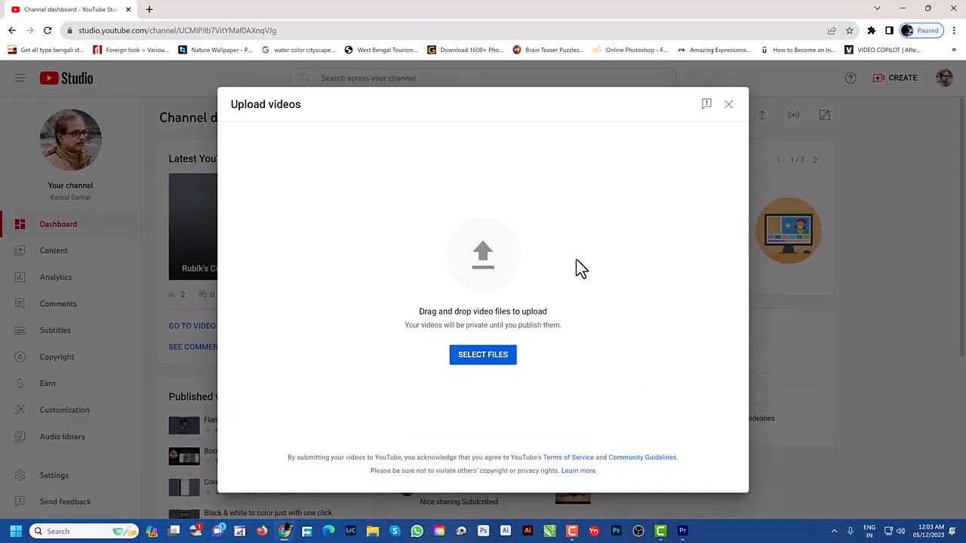
{"action": "left_click", "coordinate": [489, 364]}
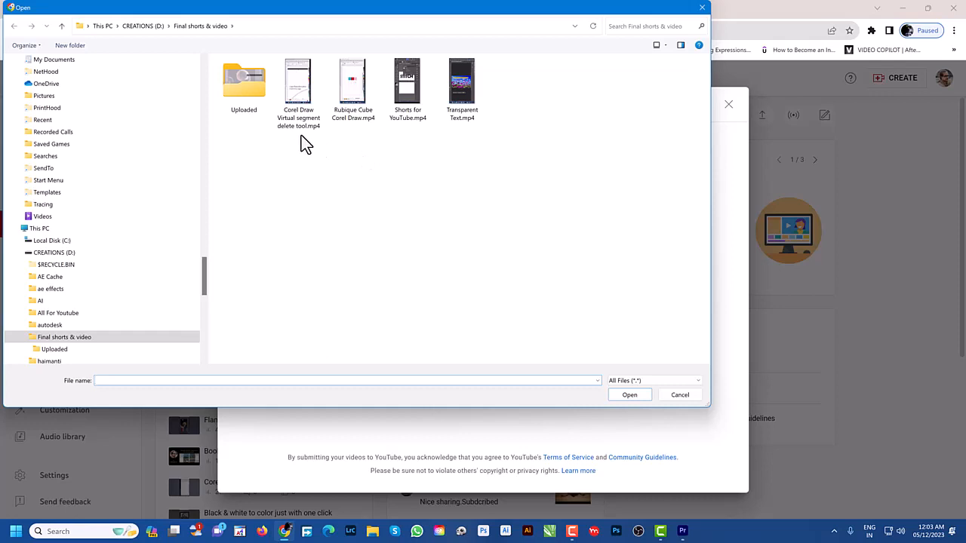
{"action": "left_click", "coordinate": [414, 93]}
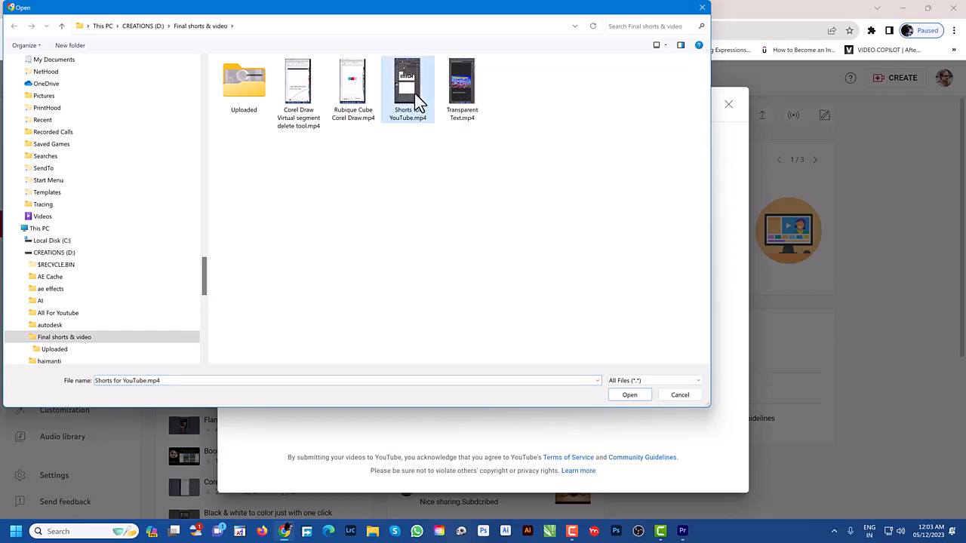
{"action": "left_click", "coordinate": [629, 395]}
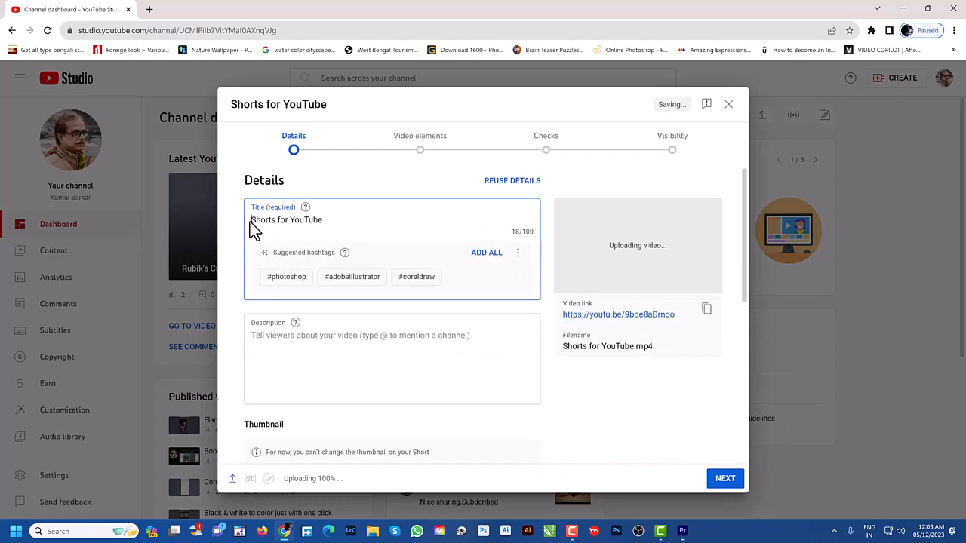
- Copy the video title "Shorts for YouTube" into the description
{"action": "left_click_drag", "start_coordinate": [252, 218], "coordinate": [323, 220]}
{"action": "key", "text": "ctrl+c"}
{"action": "right_click", "coordinate": [318, 224]}
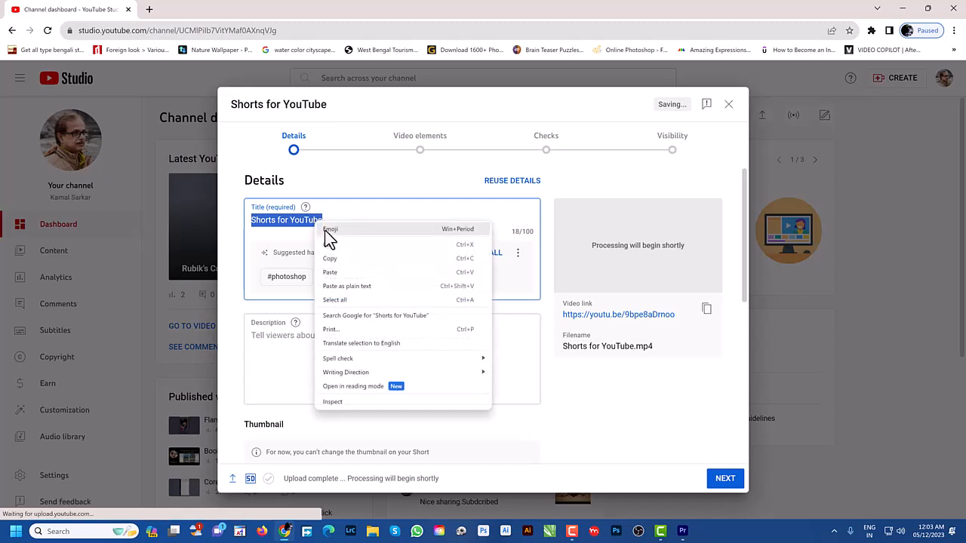
{"action": "left_click", "coordinate": [258, 331]}
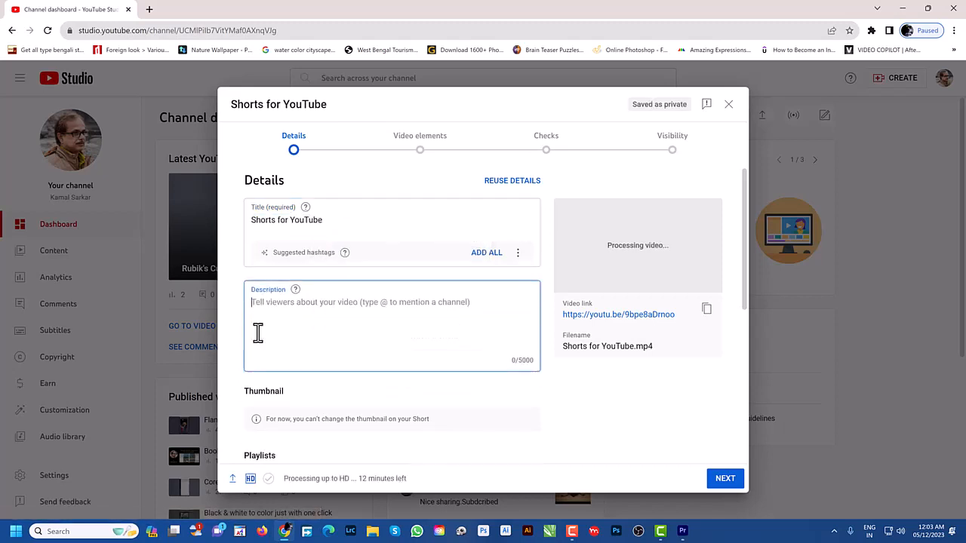
{"action": "right_click", "coordinate": [264, 305]}
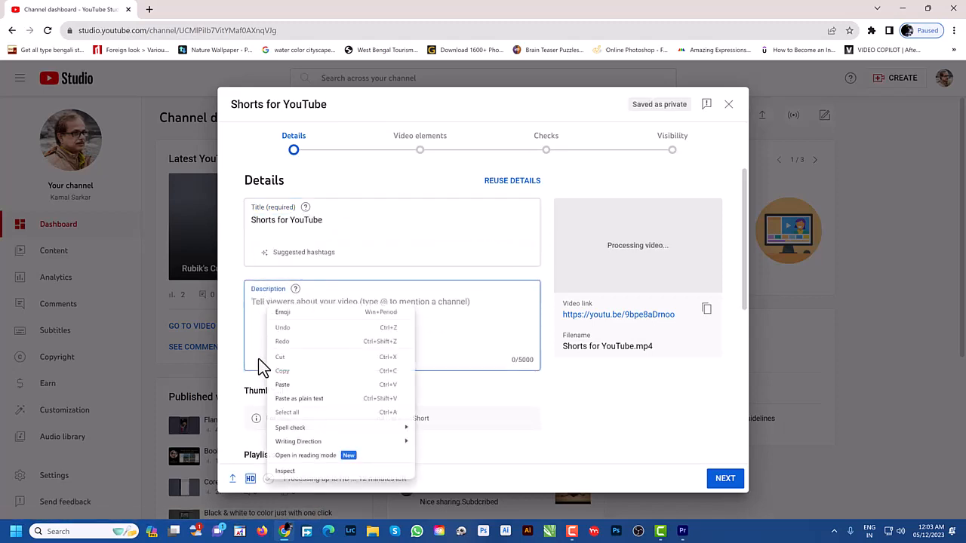
{"action": "left_click", "coordinate": [281, 384]}
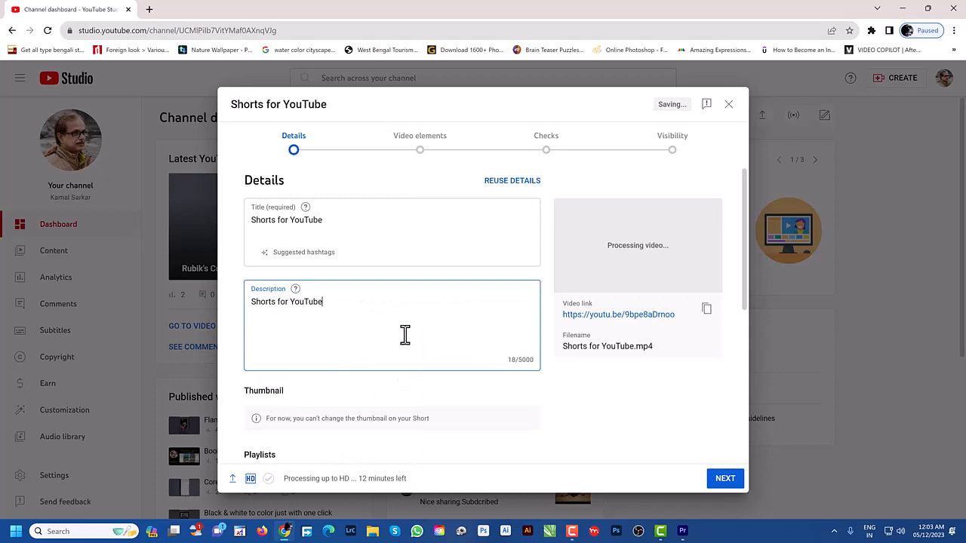
- Try adding the hashtag #shorts to the end of the video title and remove it again
{"action": "left_click", "coordinate": [333, 224]}
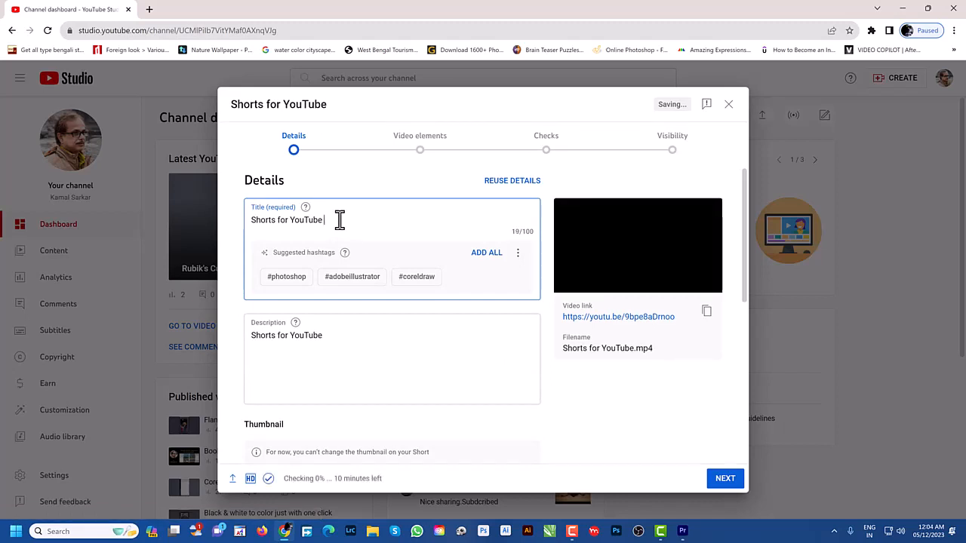
{"action": "type", "text": "#shorts"}
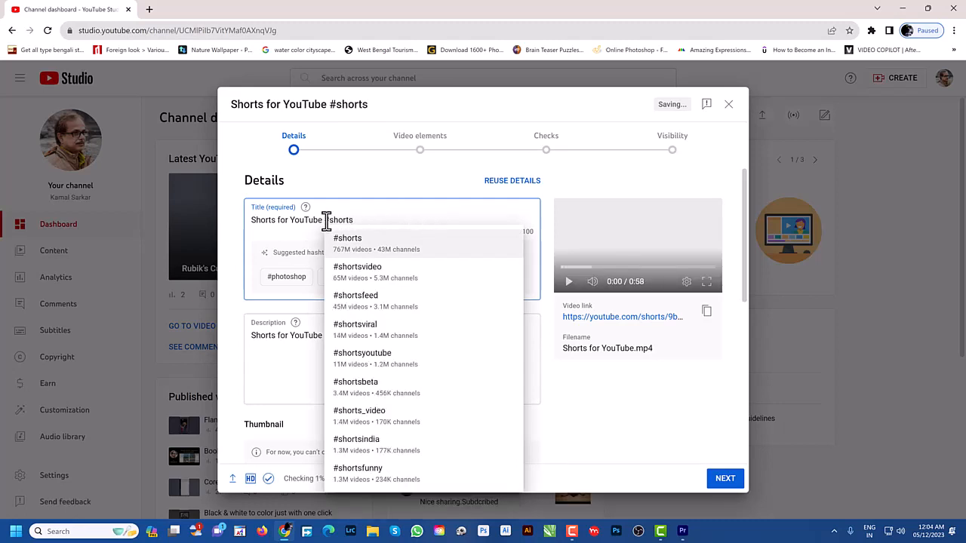
{"action": "left_click_drag", "start_coordinate": [324, 220], "coordinate": [354, 228]}
{"action": "key", "text": "shift+Home"}
{"action": "key", "text": "BackSpace"}
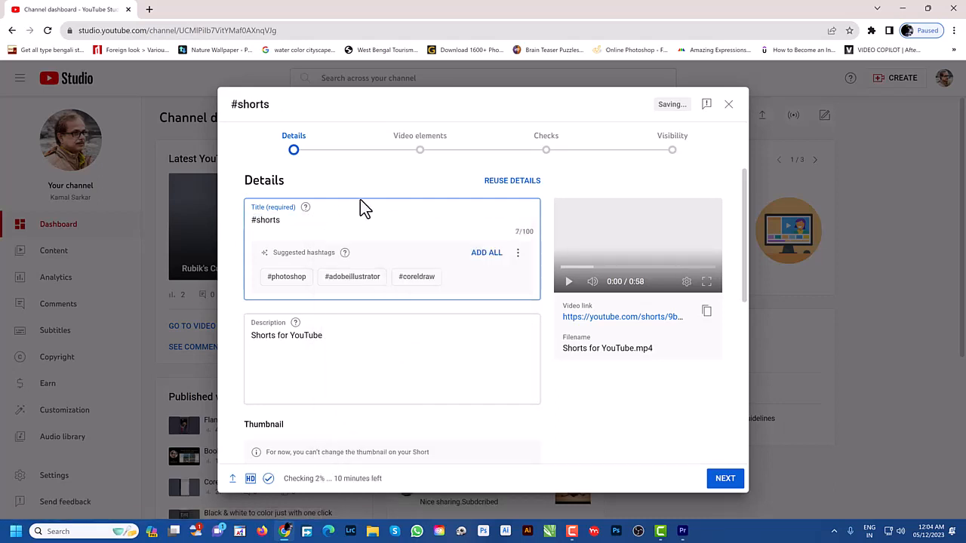
{"action": "key", "text": "ctrl+z"}
{"action": "key", "text": "End"}
{"action": "key", "text": "BackSpace"}
{"action": "key", "text": "BackSpace"}
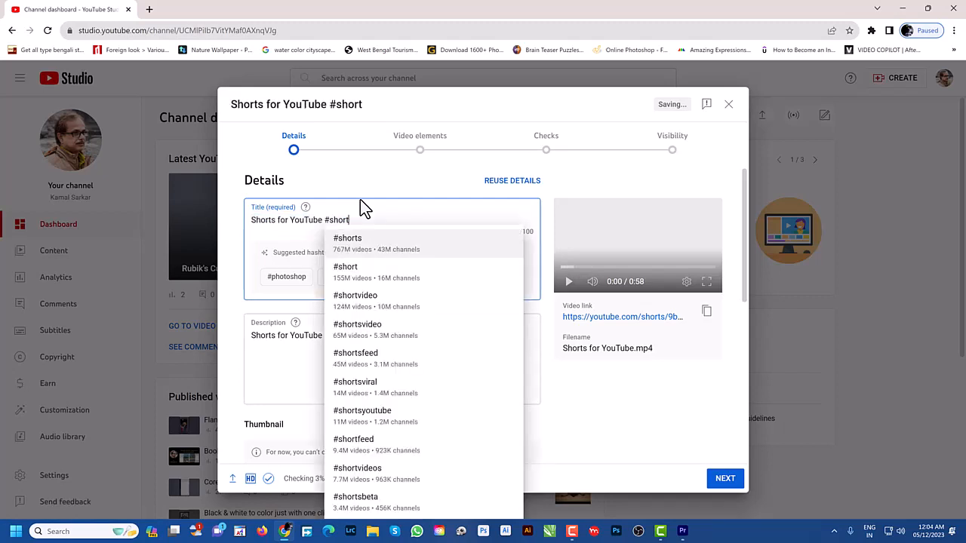
{"action": "key", "text": "BackSpace"}
{"action": "key", "text": "BackSpace"}
{"action": "key", "text": "BackSpace"}
{"action": "key", "text": "BackSpace"}
{"action": "key", "text": "BackSpace"}
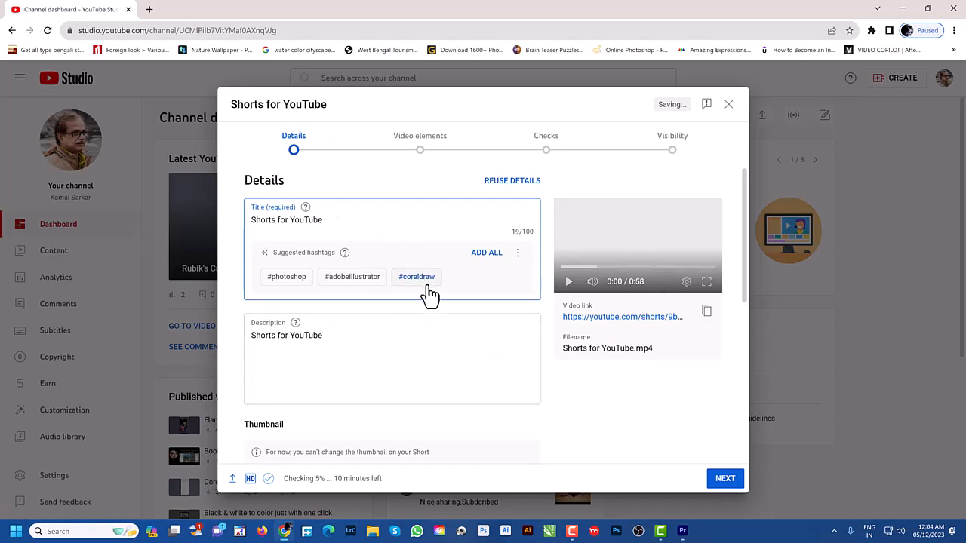
- Skip the video elements and checks, save the short with Private visibility, and close the browser
{"action": "left_click", "coordinate": [725, 480]}
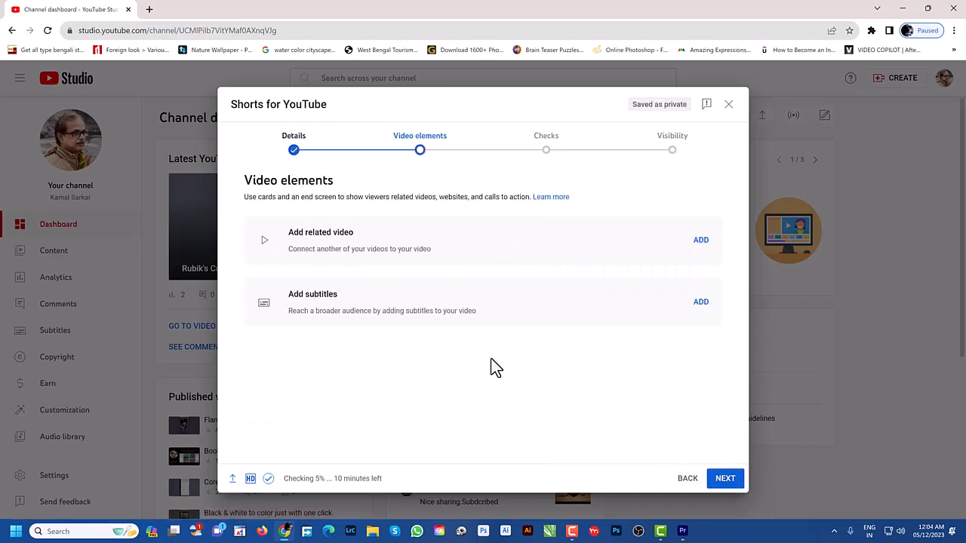
{"action": "left_click", "coordinate": [720, 480]}
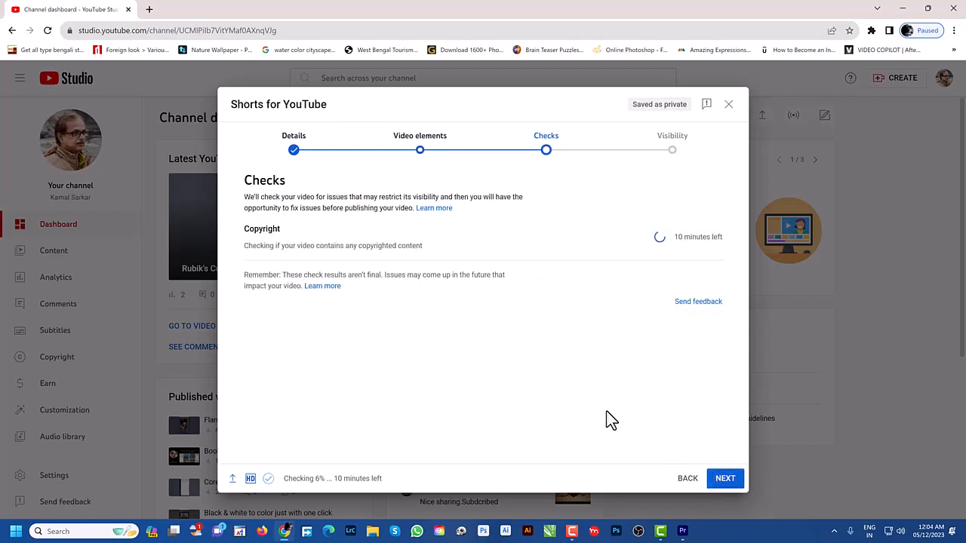
{"action": "left_click", "coordinate": [731, 485]}
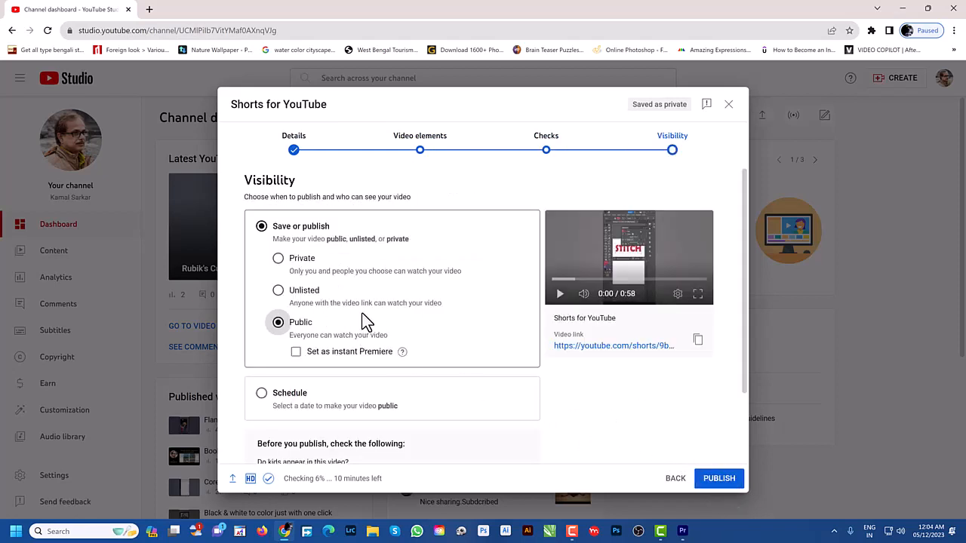
{"action": "left_click", "coordinate": [279, 258]}
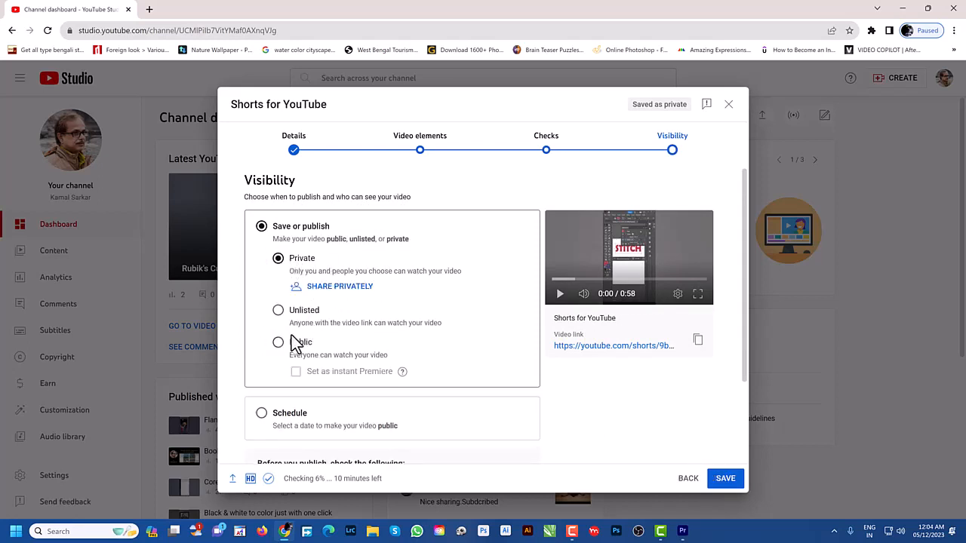
{"action": "left_click", "coordinate": [724, 483]}
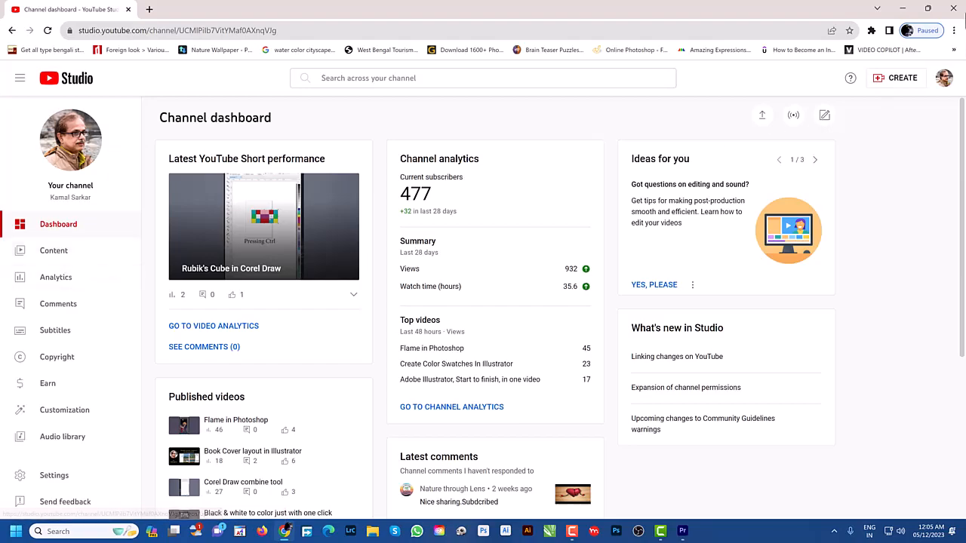
{"action": "left_click", "coordinate": [953, 9]}
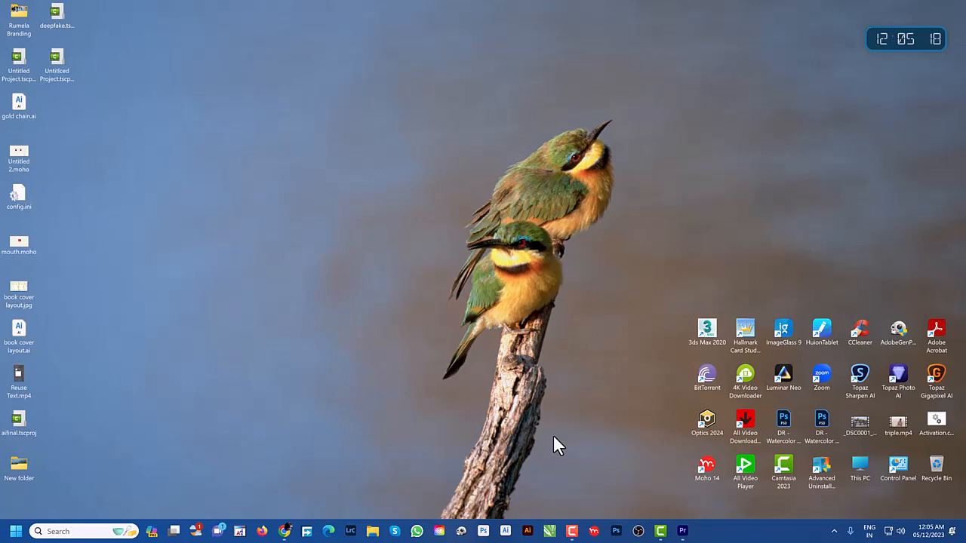
{"action": "left_click", "coordinate": [572, 531]}
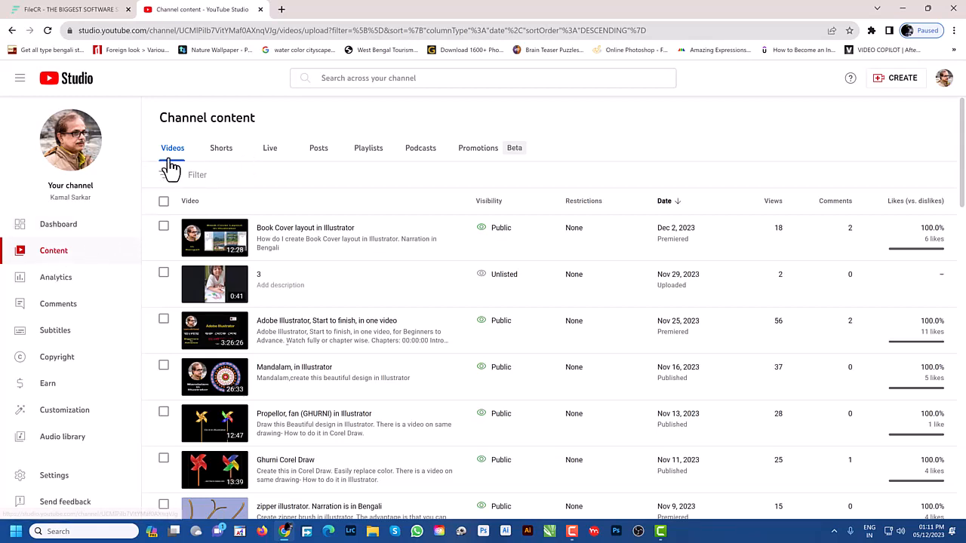
- List the channel's Shorts in YouTube Studio and open "Shorts for YouTube" for viewing on YouTube
{"action": "left_click", "coordinate": [223, 154]}
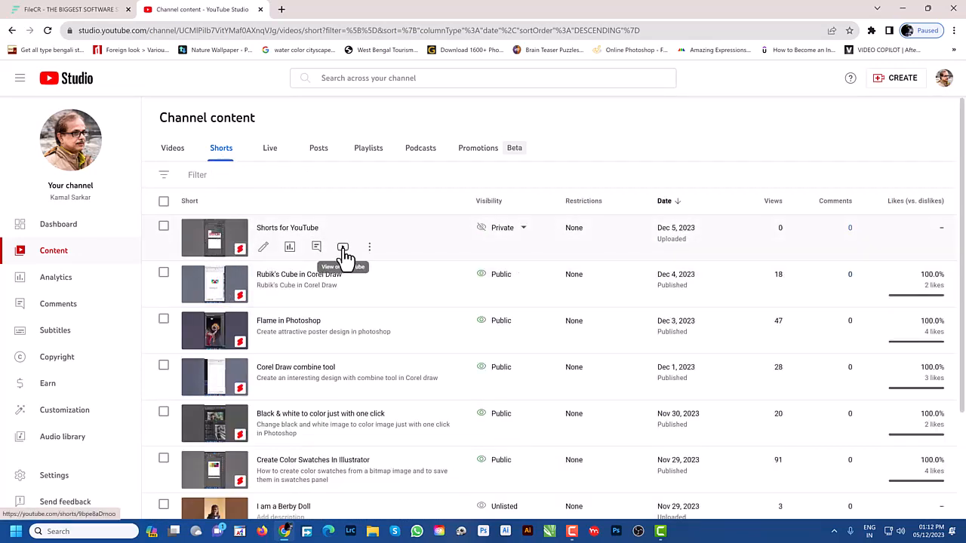
{"action": "left_click", "coordinate": [342, 249]}
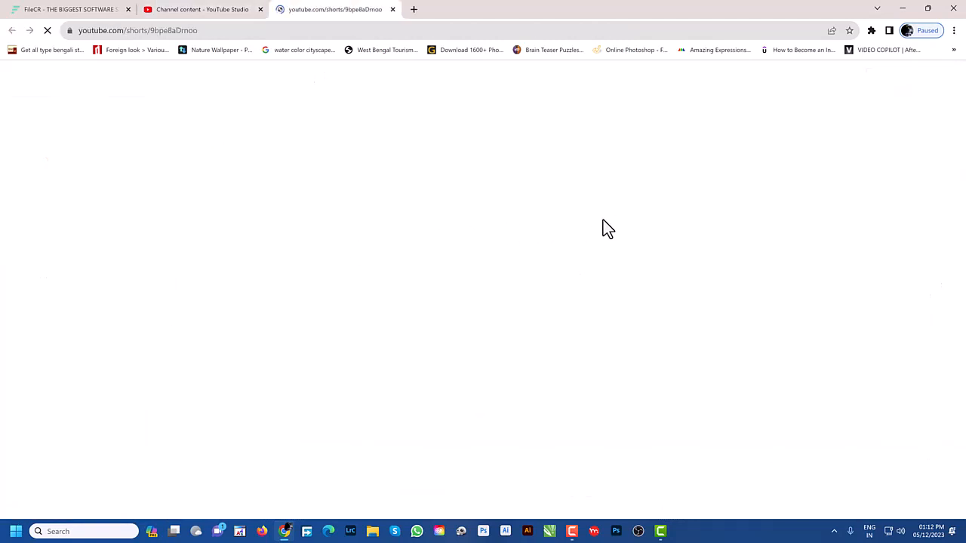